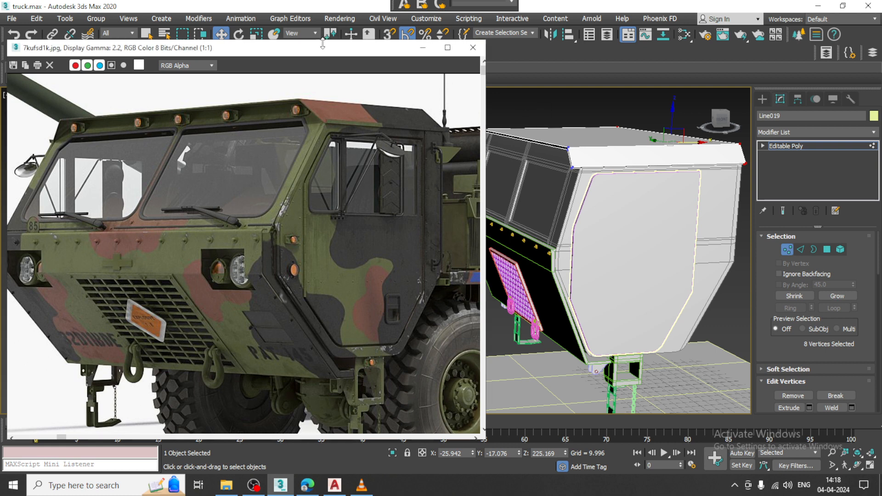
Step: Move and shrink the reference image window so the cab model is visible beside it, and leave the roof's vertex editing
left_click_drag(328, 52, 289, 32)
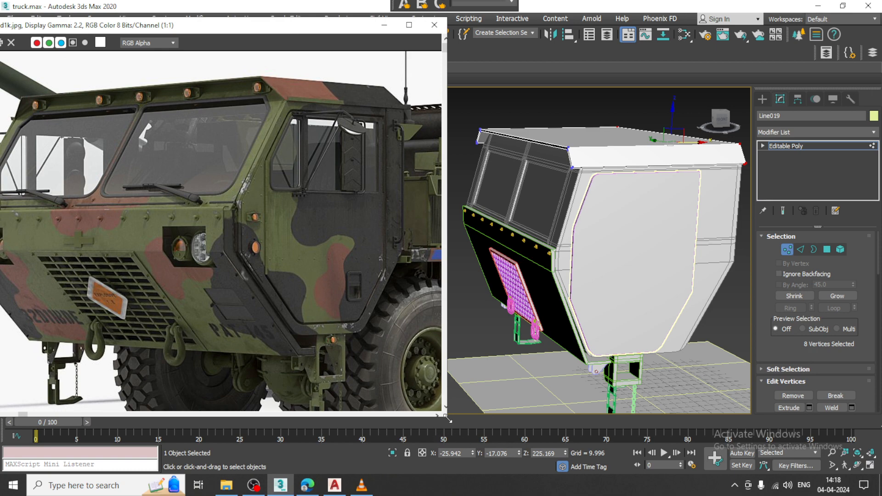
left_click_drag(448, 419, 403, 405)
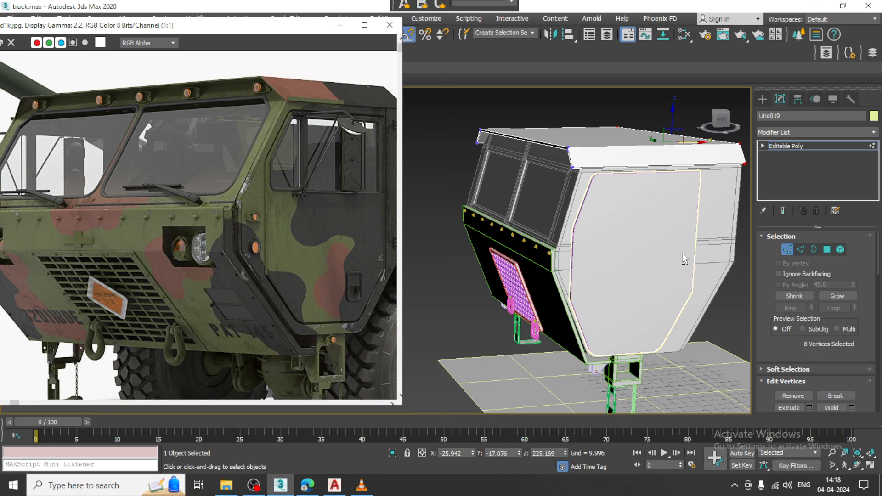
middle_click_drag(685, 258, 814, 202, "alt")
left_click(839, 146)
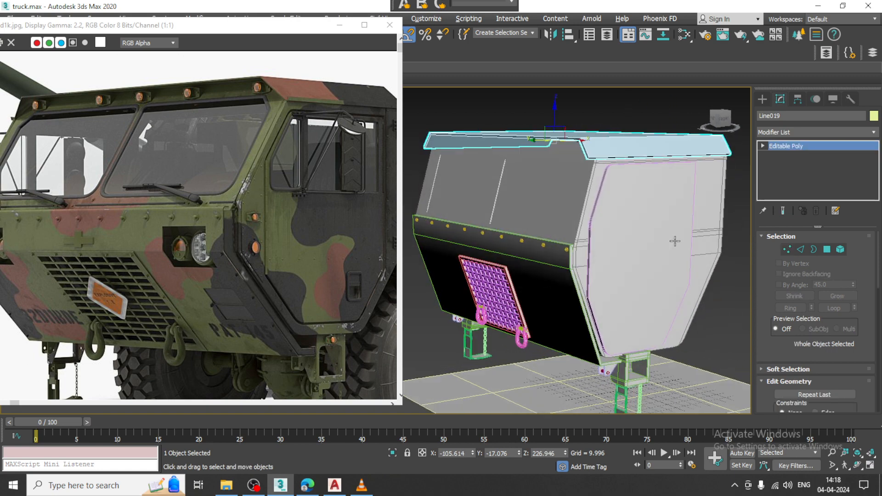
Step: Edit the door panel's base line by moving the vertices along its rear edge toward the back of the cab
middle_click_drag(675, 240, 600, 229, "alt")
left_click(620, 218)
middle_click_drag(657, 230, 629, 218, "alt")
middle_click_drag(687, 269, 735, 252, "alt")
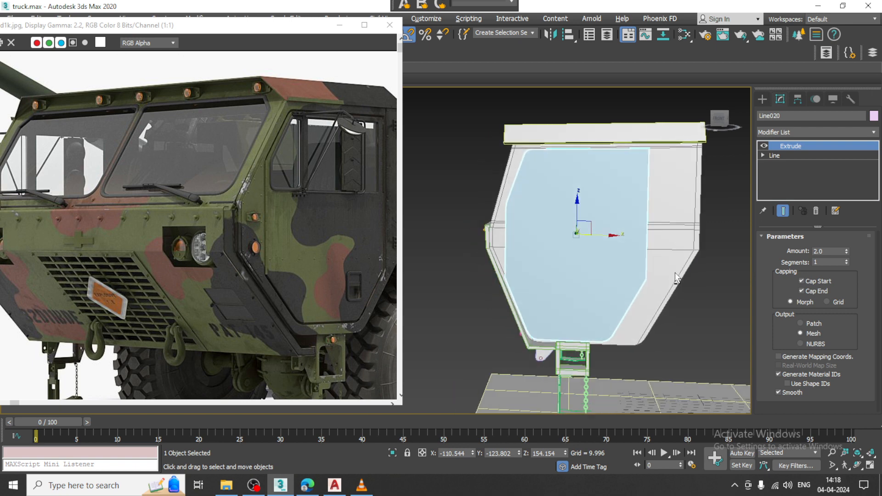
left_click(783, 165)
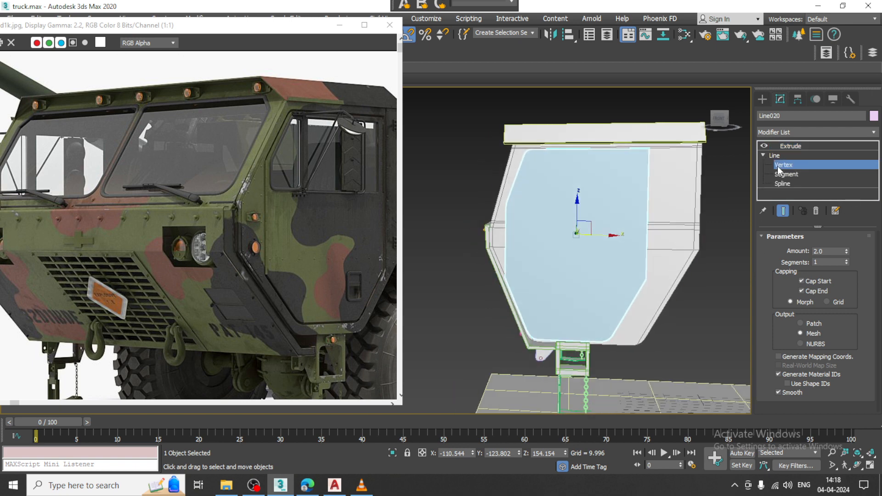
left_click(783, 210)
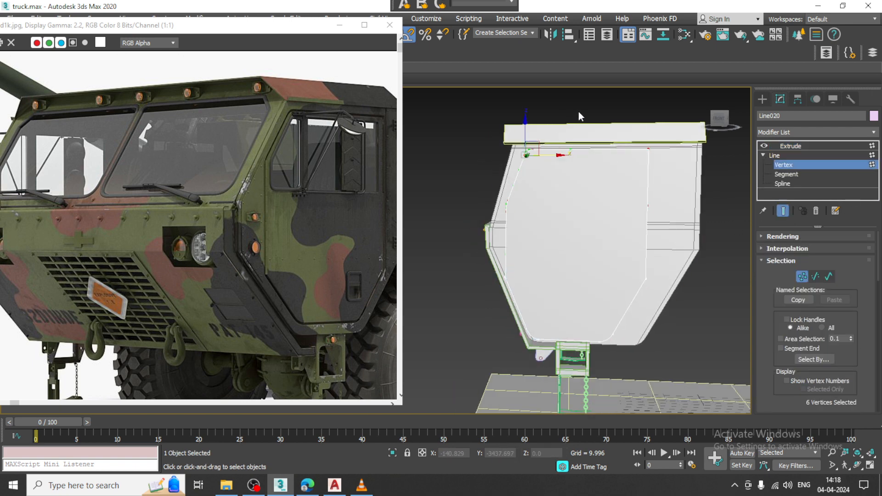
left_click_drag(738, 380, 738, 381)
left_click(645, 278)
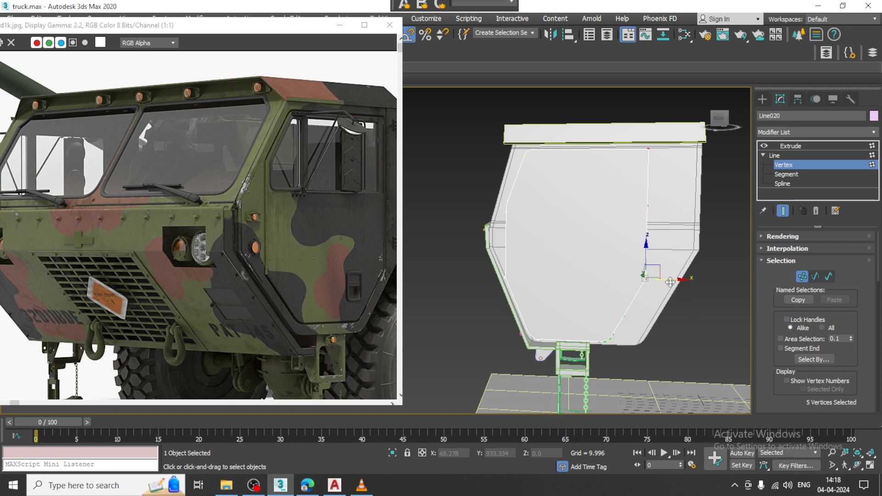
left_click_drag(670, 282, 695, 275)
middle_click_drag(645, 203, 627, 225, "alt")
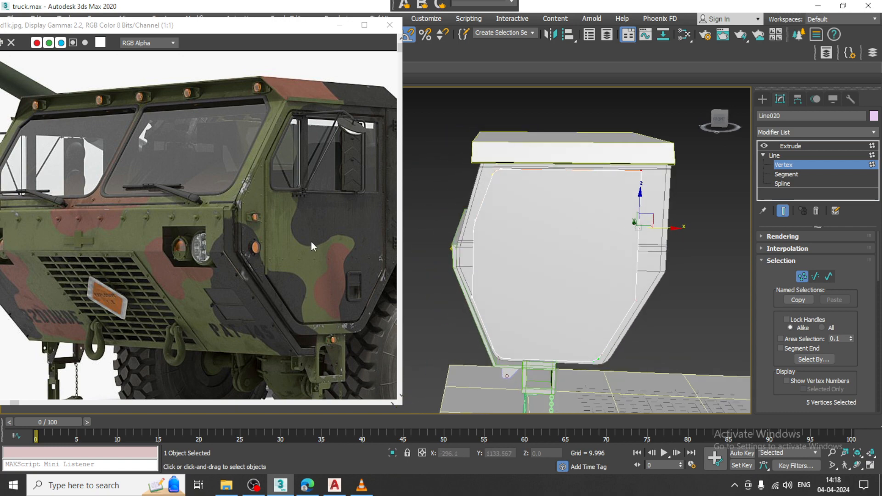
middle_click_drag(342, 244, 338, 244)
middle_click_drag(640, 230, 616, 221, "alt")
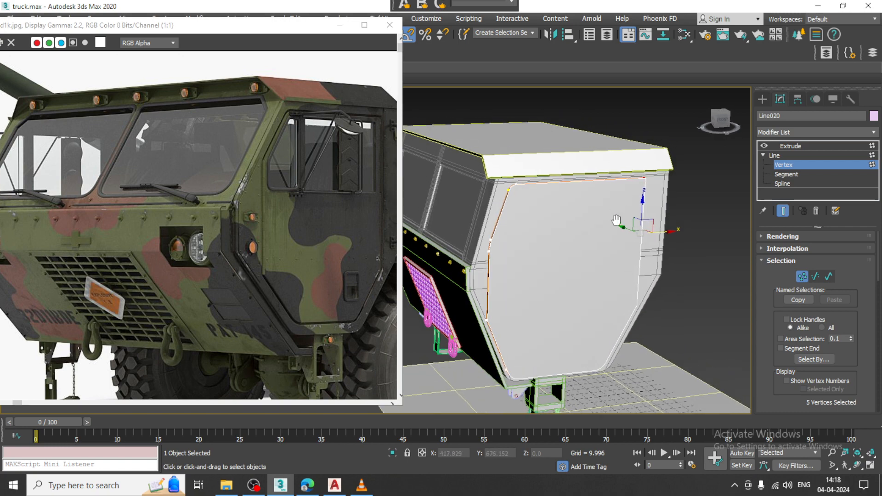
left_click(527, 226)
scroll(557, 247, "up", 2)
middle_click_drag(522, 216, 592, 195, "alt")
Step: Draw an open C-shaped line profile about 2.7 wide and 5.3 high in the Front view, just ahead of the roof's front edge
left_click(764, 98)
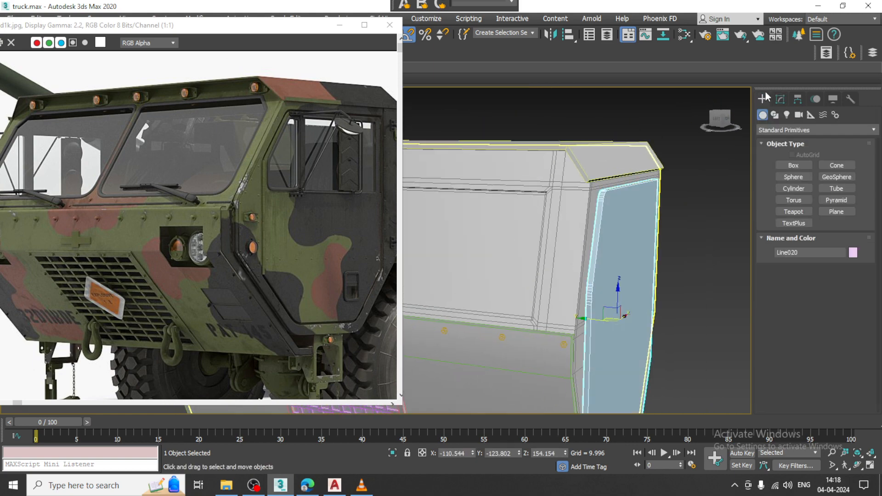
scroll(283, 105, "up", 1)
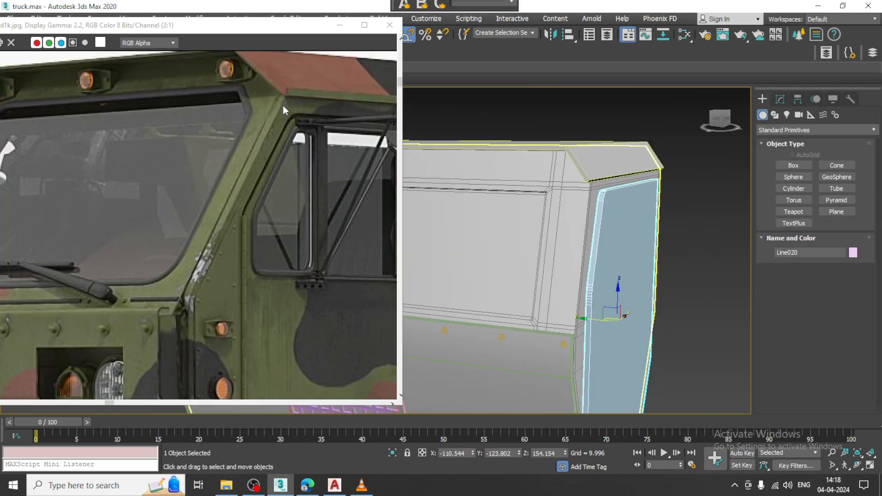
left_click(774, 115)
left_click(794, 174)
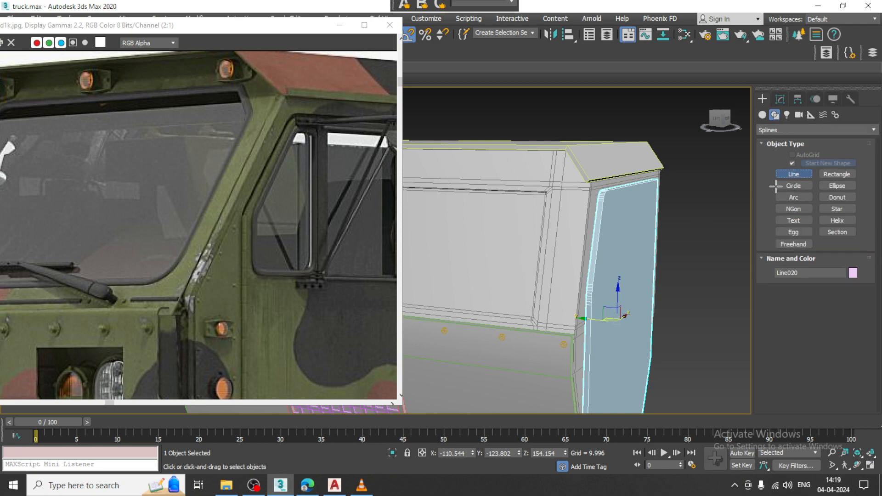
key("alt+w")
middle_click(608, 153)
key("alt+w")
scroll(605, 164, "down", 6)
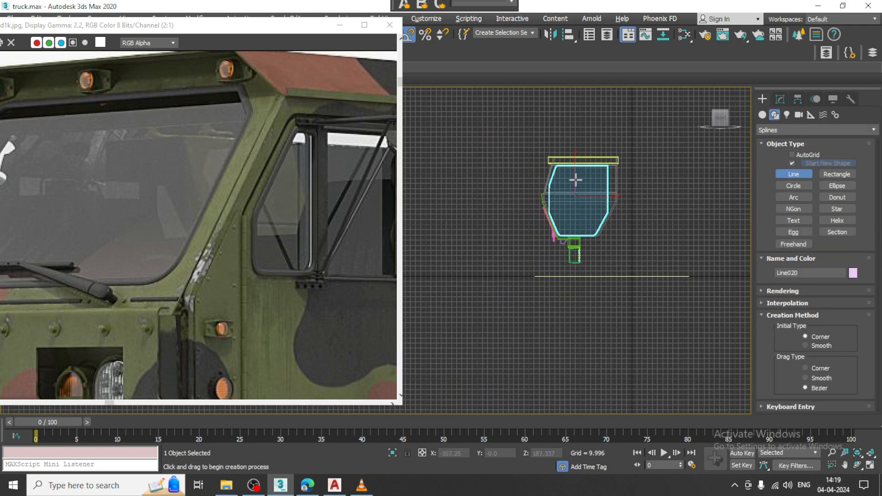
scroll(575, 179, "up", 10)
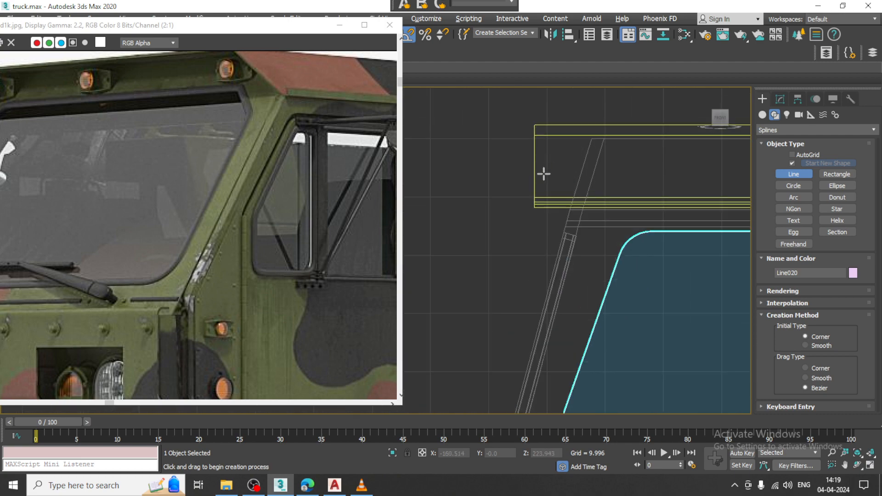
scroll(549, 180, "up", 2)
left_click(511, 163)
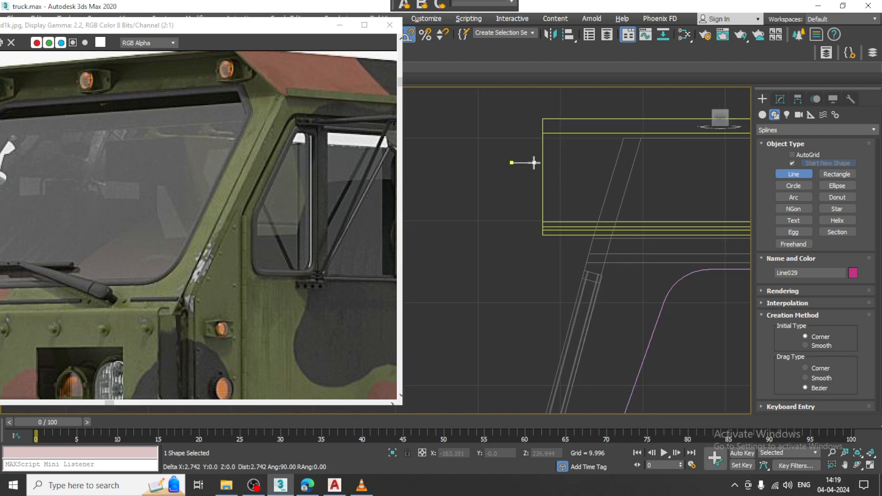
left_click(534, 205)
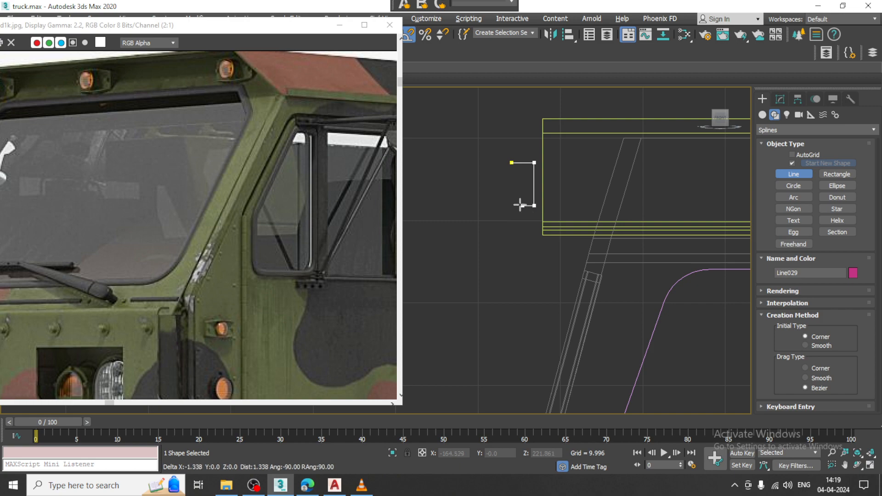
left_click(513, 204)
right_click(513, 205)
right_click(514, 205)
Step: Move the C-shaped profile to the door side of the cab, near the roof's lower edge, and enlarge it uniformly
key("alt+w")
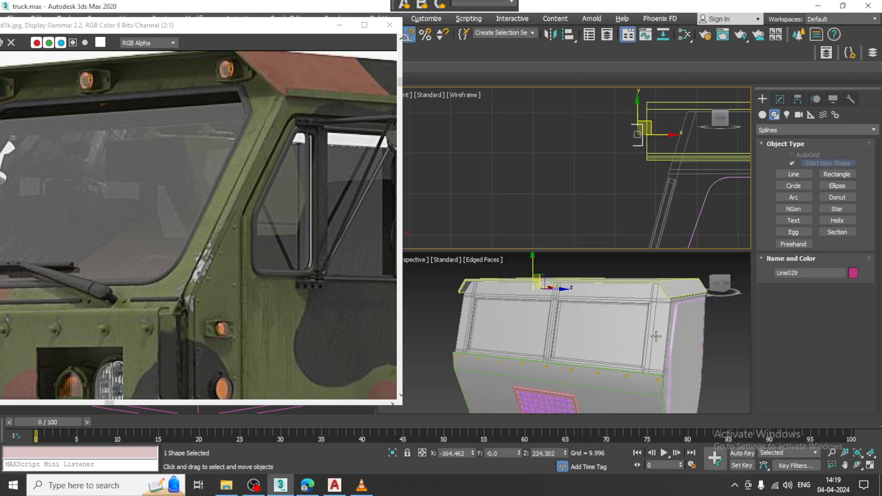
middle_click(656, 335)
key("alt+w")
scroll(578, 290, "down", 3)
middle_click_drag(447, 236, 635, 262)
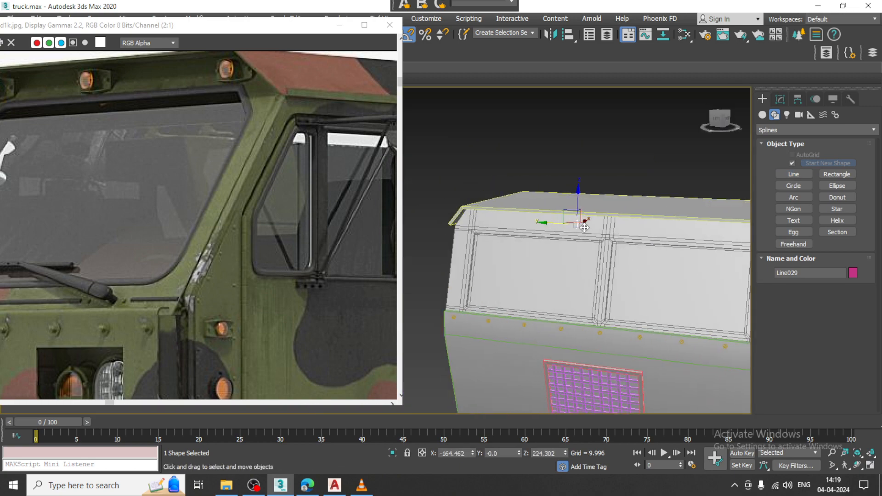
left_click_drag(580, 223, 777, 234)
middle_click_drag(525, 210, 285, 183)
left_click_drag(543, 205, 588, 207)
scroll(589, 206, "up", 2)
scroll(618, 220, "up", 3)
key("r")
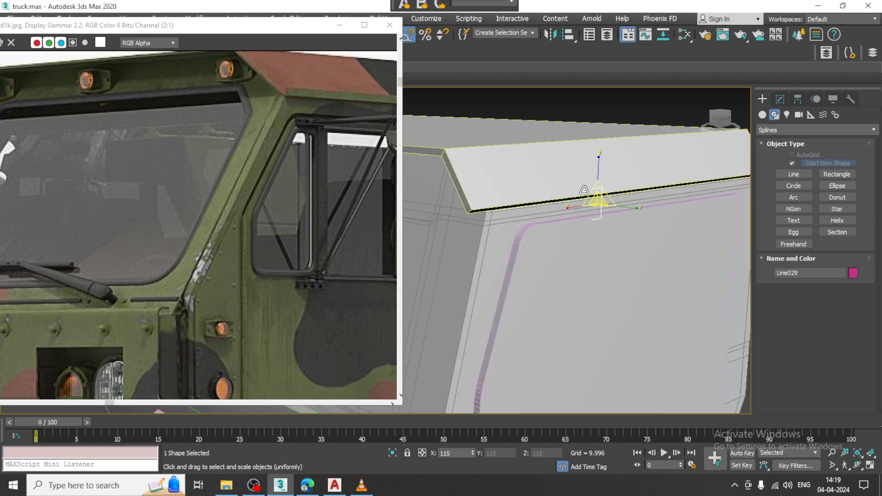
key("w")
scroll(597, 198, "down", 3)
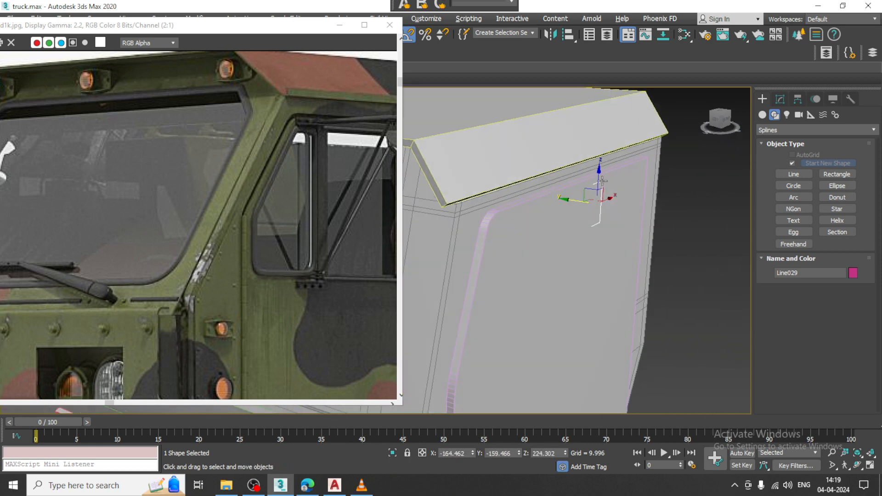
Step: Enable viewport rendering for the C-shaped profile with a rectangular section of length 11.29 and width 0.522
left_click(782, 103)
left_click(778, 234)
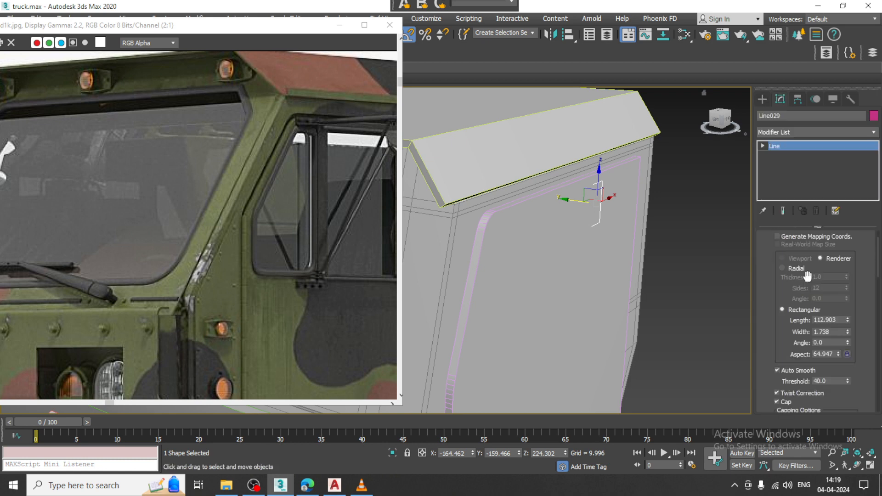
left_click_drag(773, 323, 773, 363)
left_click(777, 257)
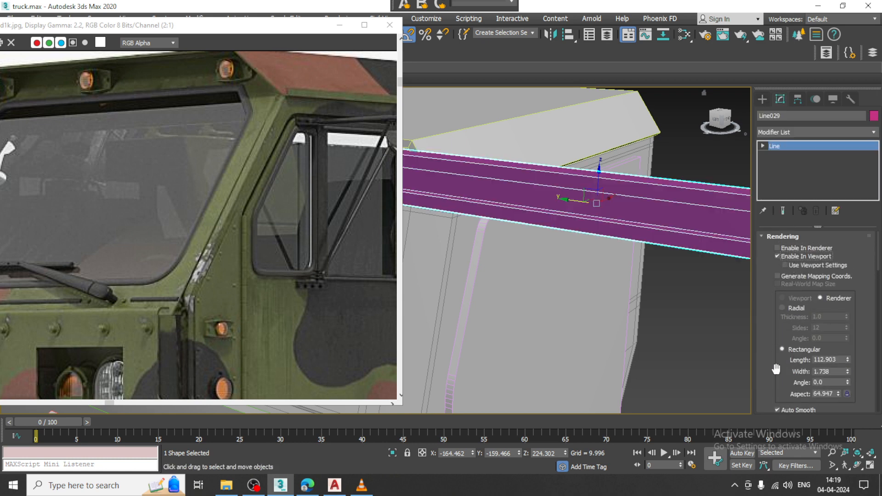
left_click_drag(847, 362, 862, 412)
left_click_drag(848, 370, 862, 409)
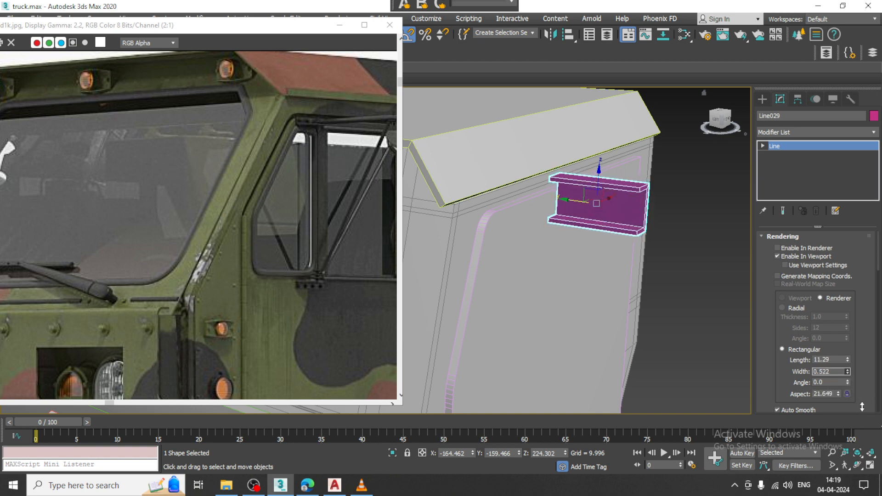
Step: Convert the thickened C-shaped bracket to an Editable Poly
right_click(618, 185)
mouse_move(681, 307)
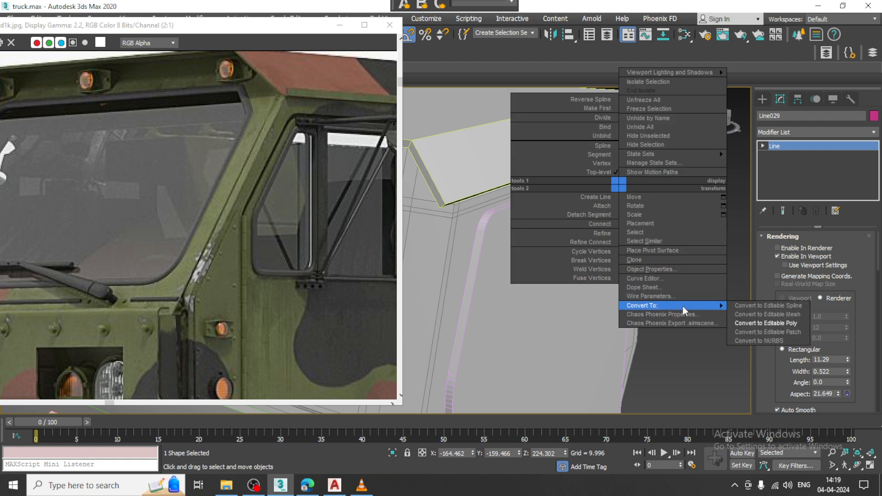
left_click(767, 324)
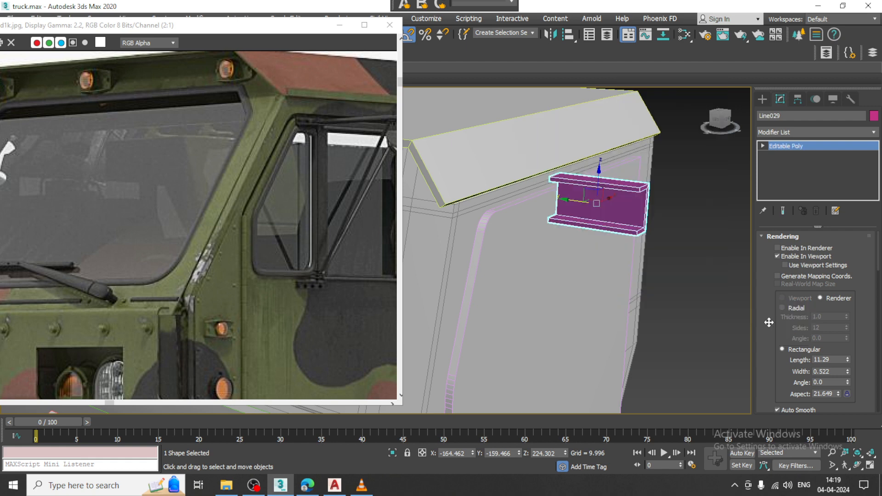
Step: Connect the bracket's lengthwise edges with two segments, dividing it into three sections
scroll(652, 288, "up", 4)
key("1")
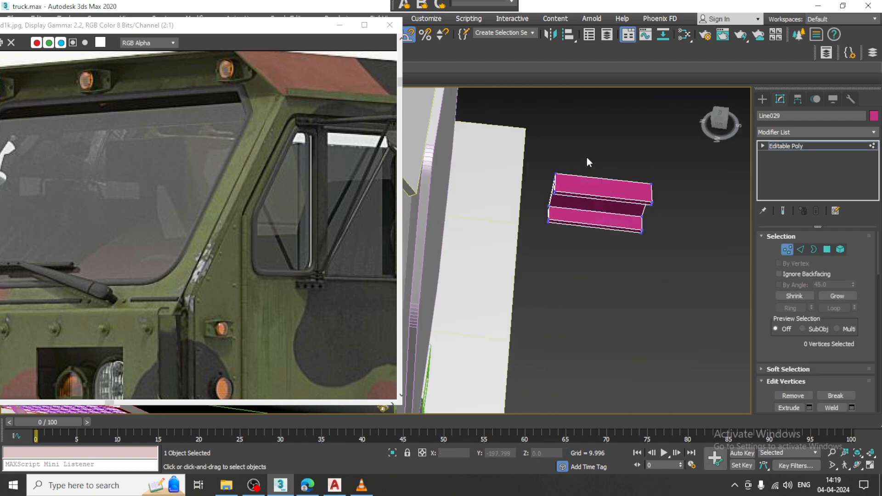
left_click(800, 249)
left_click_drag(605, 166, 611, 280)
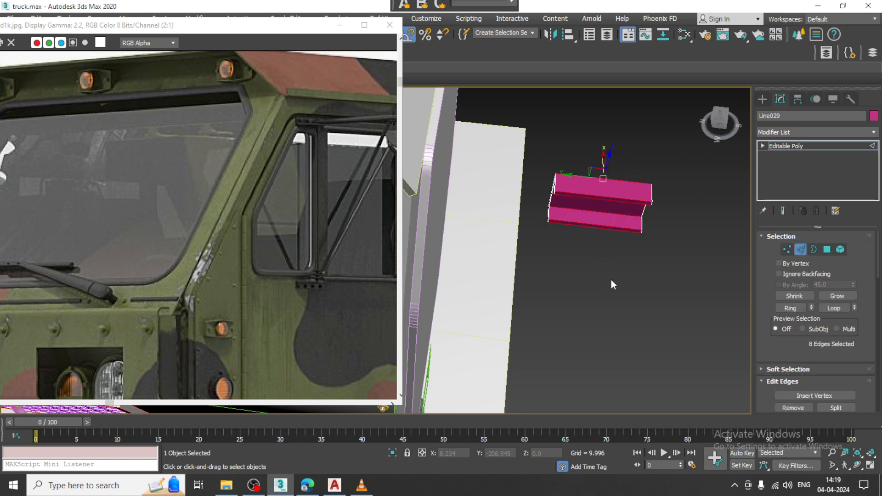
scroll(822, 349, "down", 5)
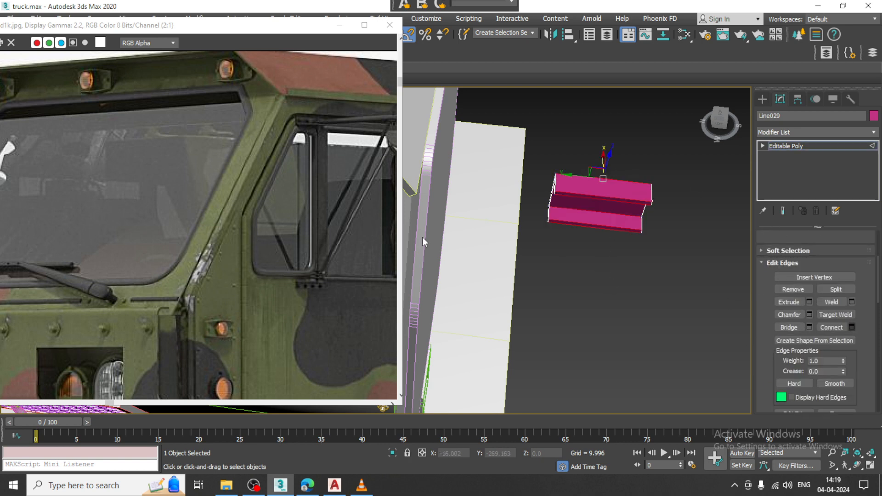
key("ctrl+shift+e")
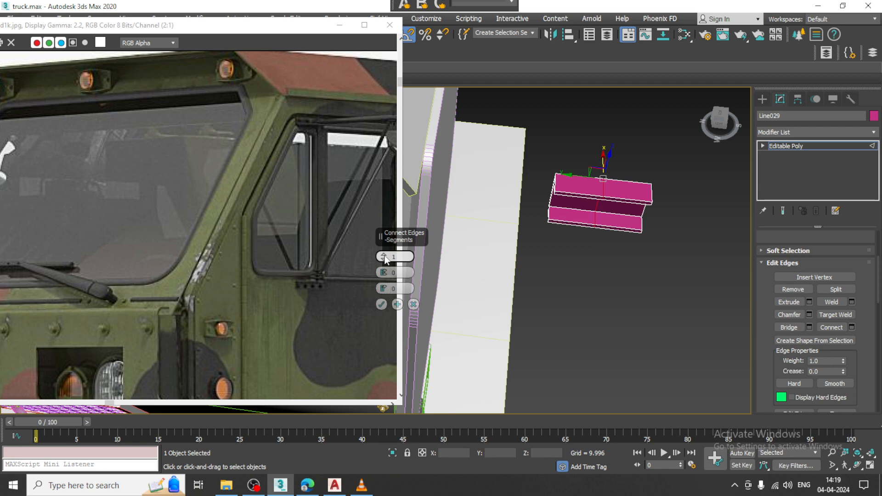
left_click(382, 304)
Step: Scale the outer end vertices of the bracket's upper flange inward along its length to taper both ends
middle_click_drag(637, 226, 613, 207, "alt")
scroll(612, 207, "up", 2)
key("1")
middle_click_drag(547, 213, 546, 216, "alt")
left_click(532, 220)
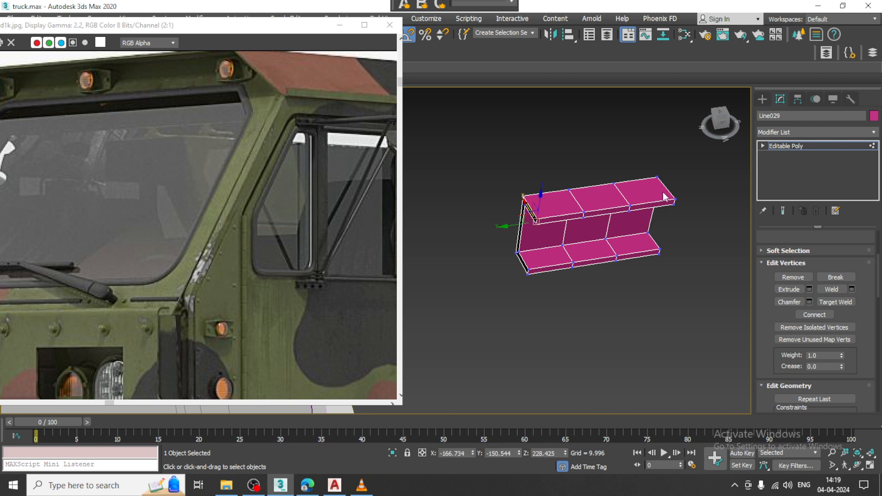
left_click_drag(637, 210, 563, 248)
Step: Taper the bracket's lower flange by scaling its outer end vertices inward along its length, and leave vertex editing
left_click(527, 270)
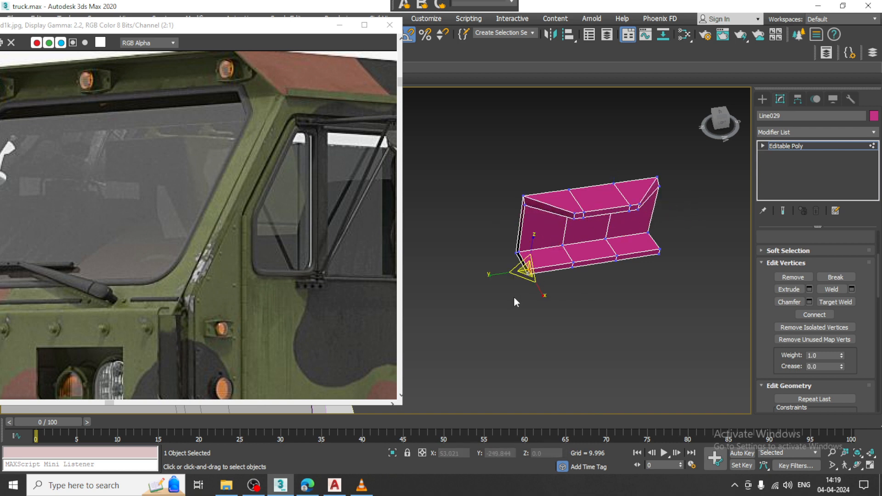
left_click_drag(653, 264, 653, 265, "ctrl")
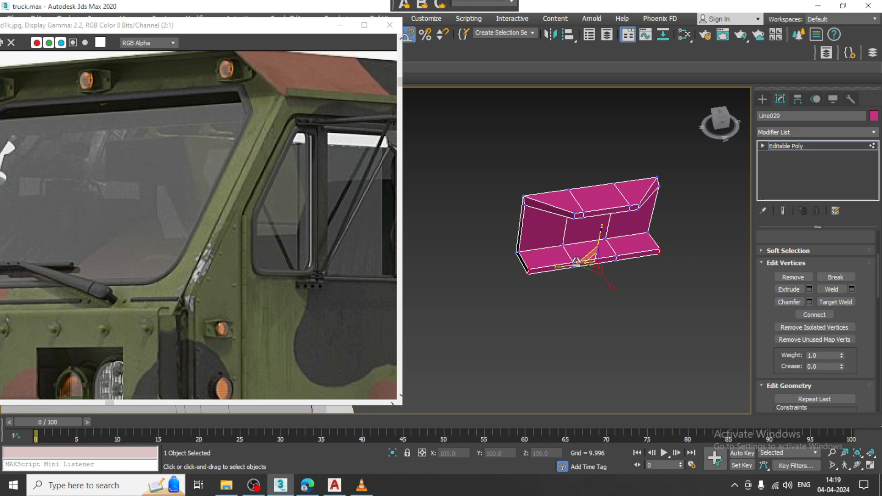
left_click_drag(561, 265, 617, 264)
middle_click_drag(682, 275, 670, 214, "alt")
left_click(786, 146)
Step: Create a cylinder with AutoGrid on the bracket's inner face, with a radius of about 2.8 and a height of about 24.8
left_click(766, 101)
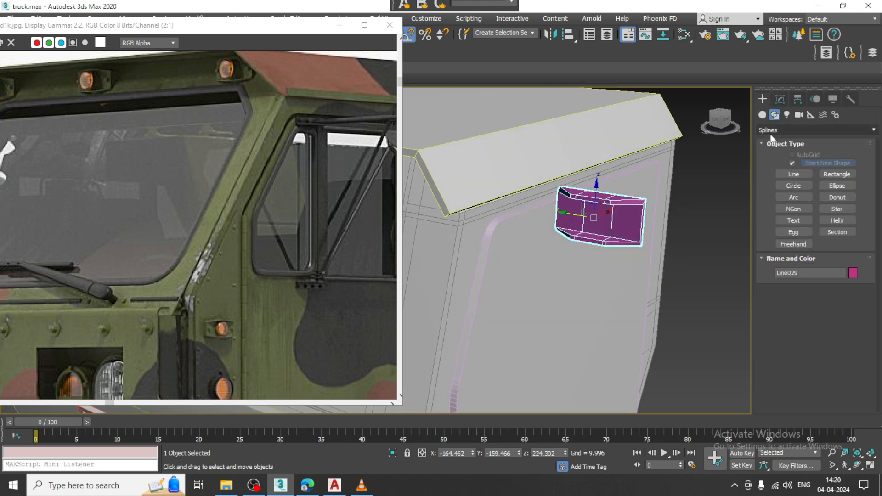
left_click(793, 188)
scroll(671, 225, "up", 3)
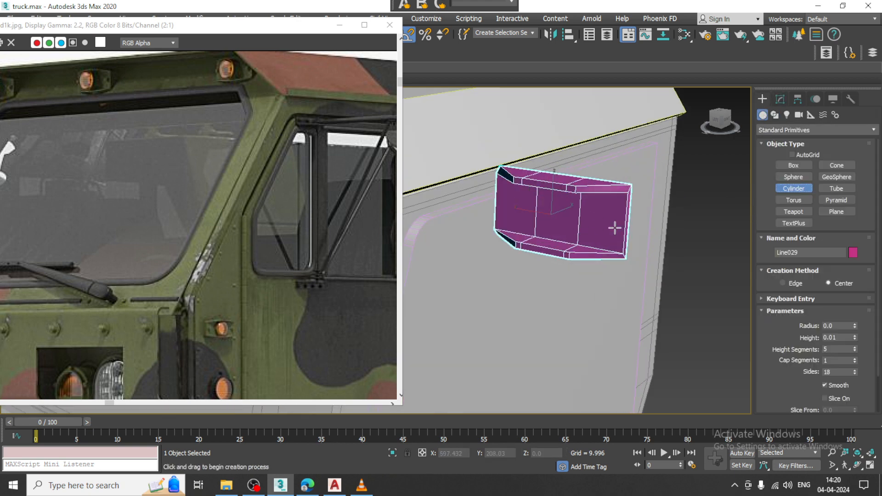
left_click_drag(557, 215, 571, 235)
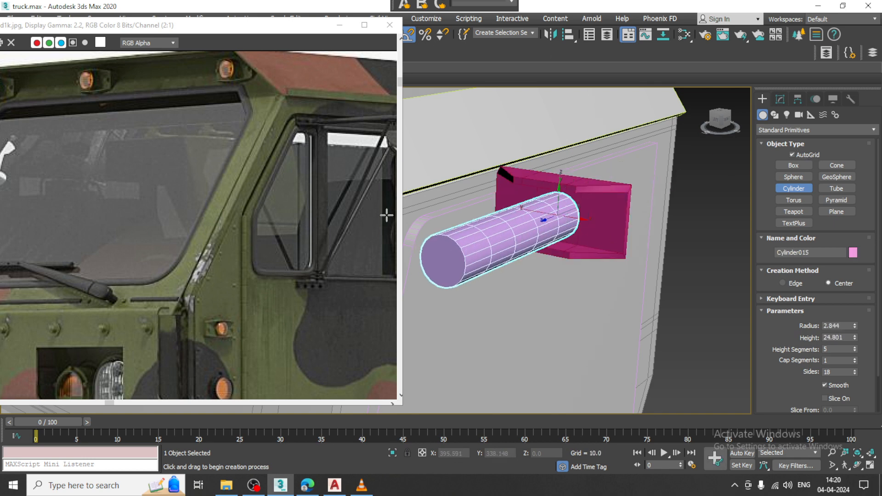
Step: Shorten the cylinder to a height of about 3.1 and reduce its height segments to 2
middle_click_drag(511, 215, 483, 220, "alt")
right_click(483, 220)
left_click(780, 99)
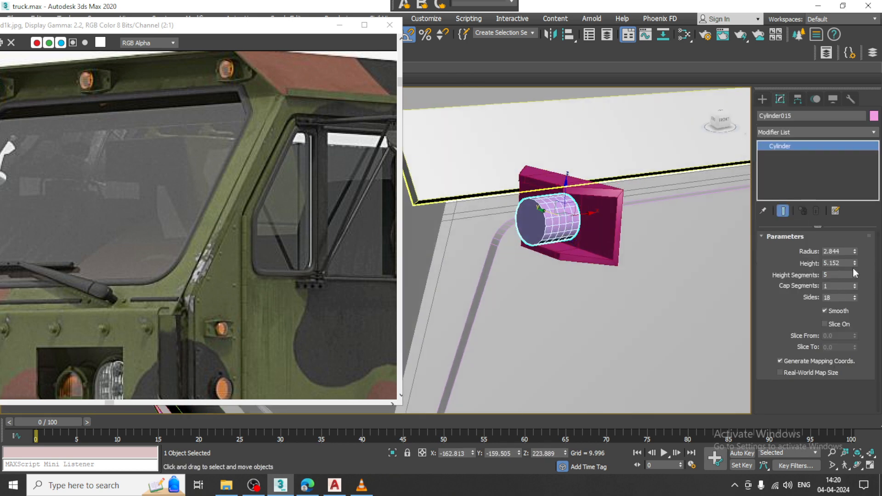
left_click_drag(854, 264, 861, 284)
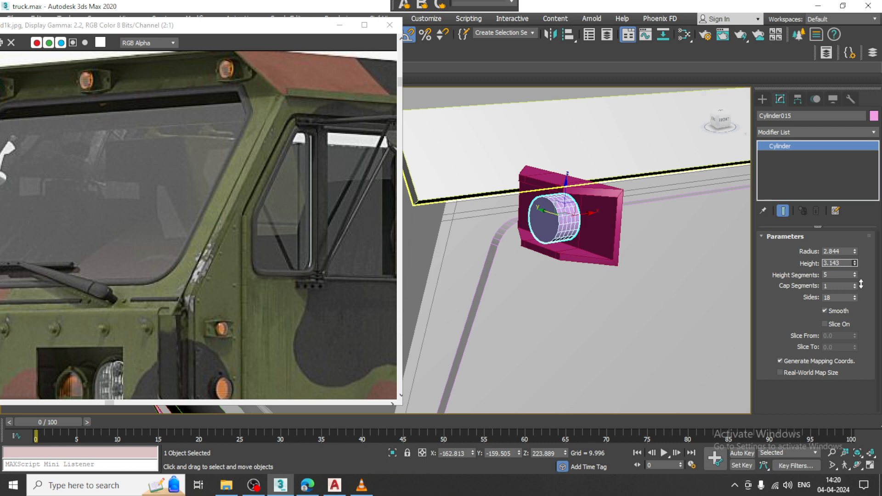
scroll(593, 202, "up", 5)
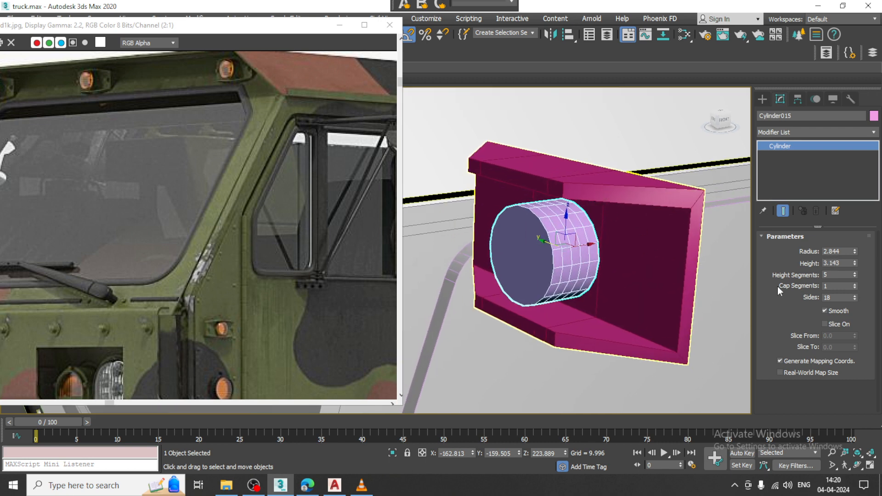
left_click(856, 276)
left_click(855, 276)
left_click(855, 276)
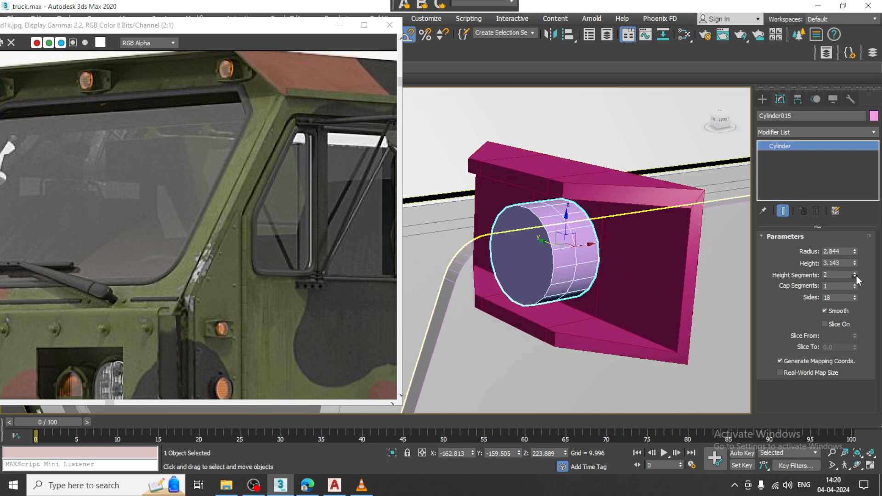
Step: Convert the shortened cylinder to an Editable Poly
right_click(536, 231)
mouse_move(621, 352)
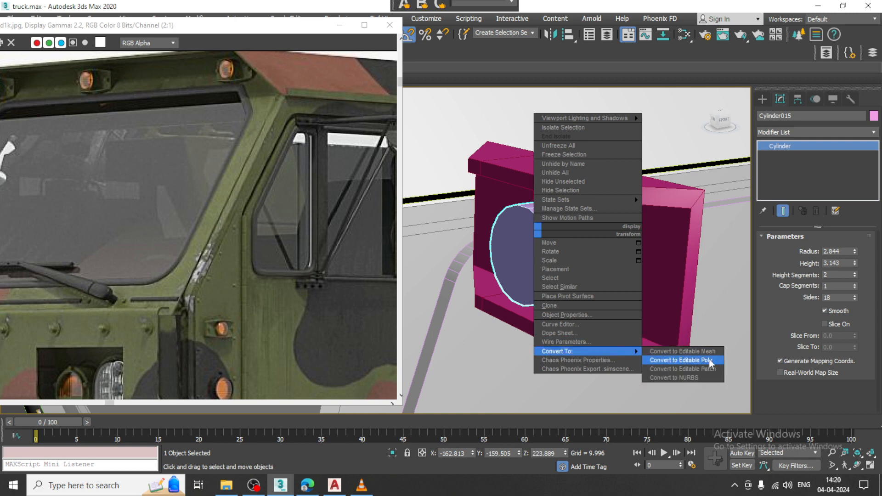
left_click(681, 360)
Step: Round the cylinder's front rim by chamfering the edges of its front cap by 1.0 with extra segments, and leave edge editing
key("5")
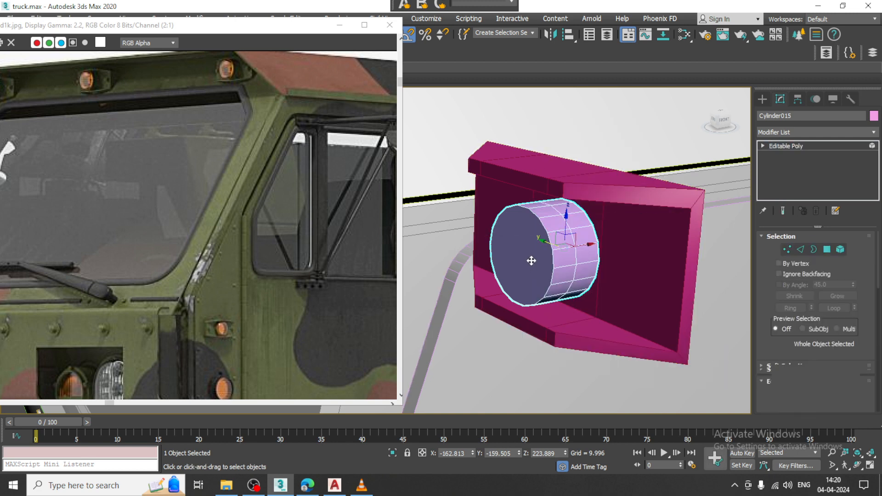
left_click(529, 268)
left_click(804, 247, "ctrl")
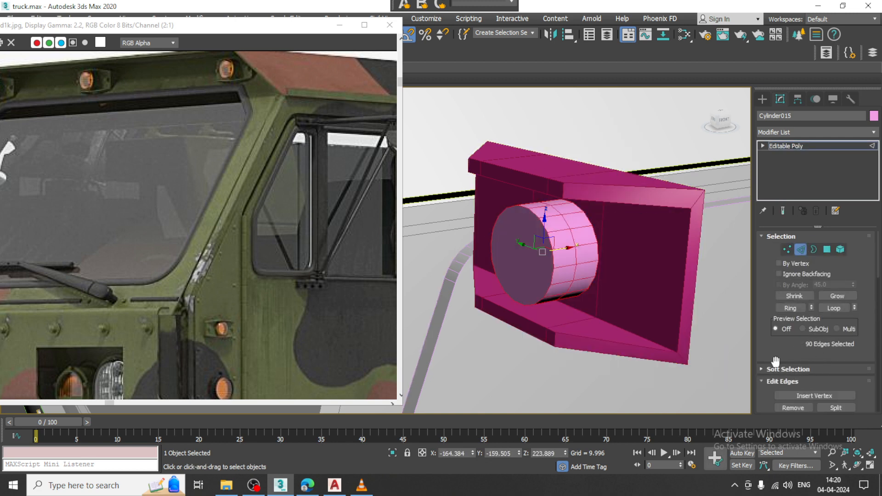
left_click(828, 249)
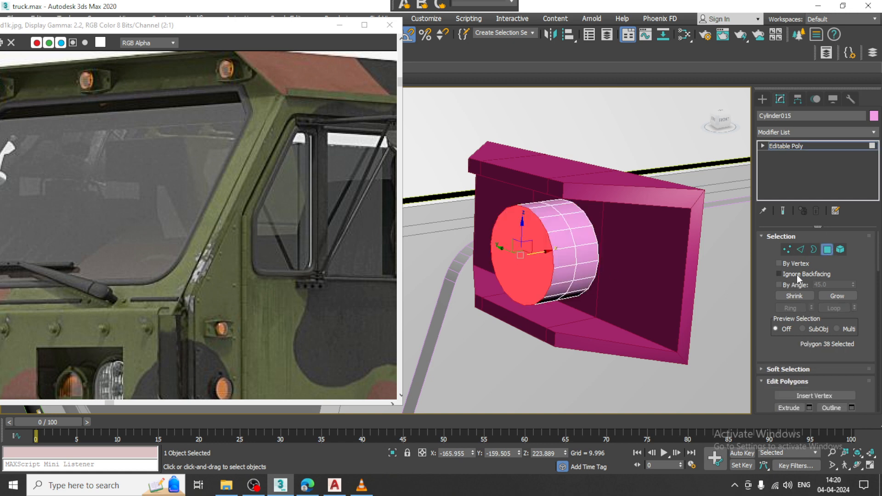
left_click(800, 250)
left_click_drag(801, 342, 801, 201)
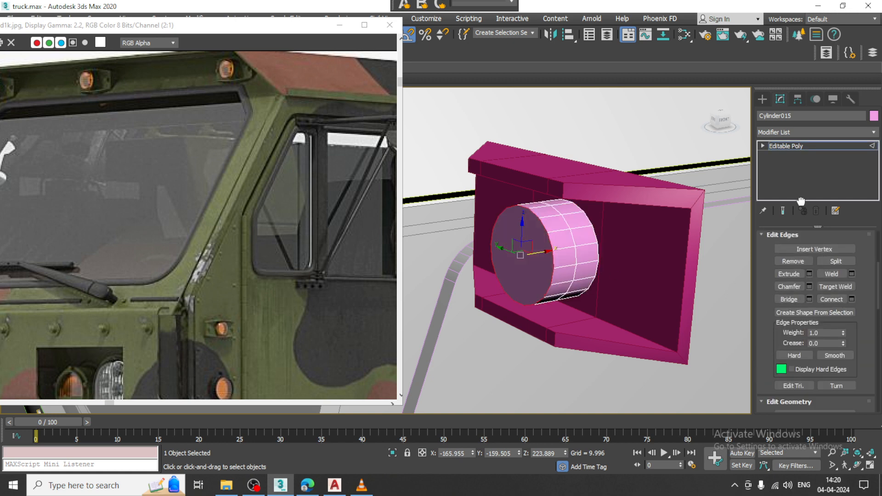
left_click(810, 287)
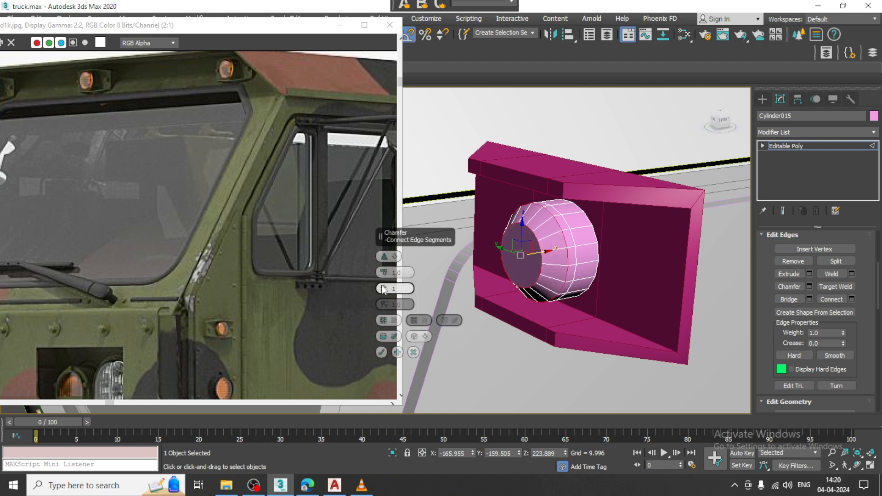
left_click_drag(384, 289, 384, 276)
left_click(381, 352)
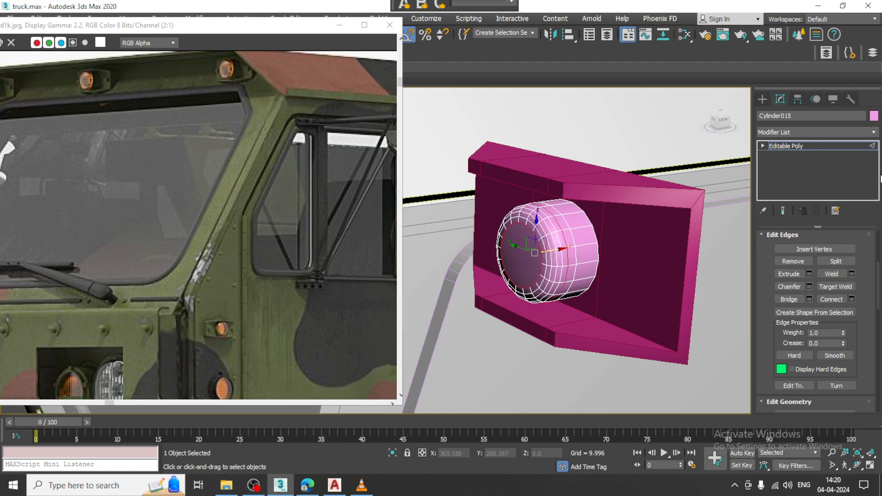
left_click(797, 146)
Step: Scale the lamp cylinder uniformly to about 105% and shift it slightly up and inward within the bracket
scroll(570, 201, "down", 4)
mouse_move(571, 202)
middle_mouse_down("alt")
mouse_move(609, 207)
mouse_move(571, 202)
middle_mouse_up("alt")
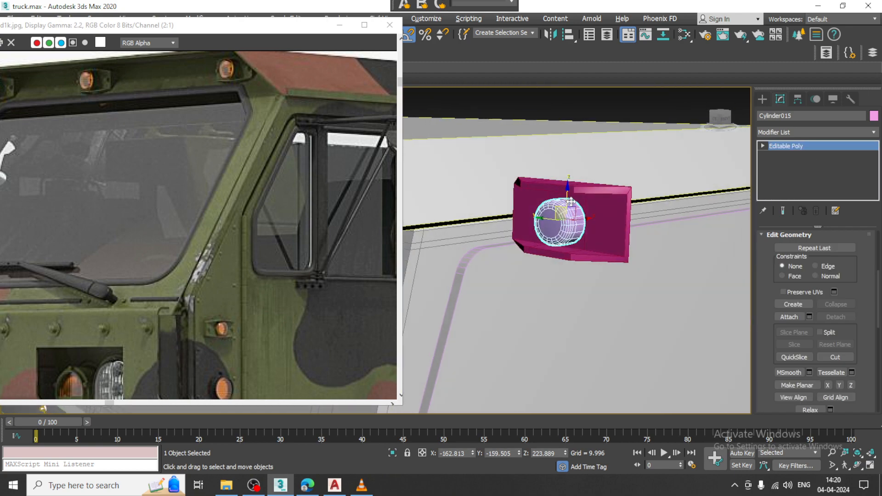
key("r")
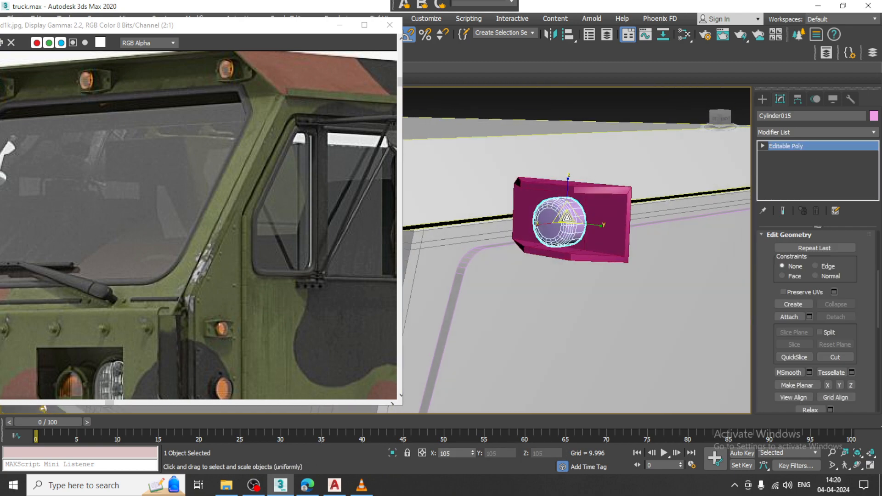
key("w")
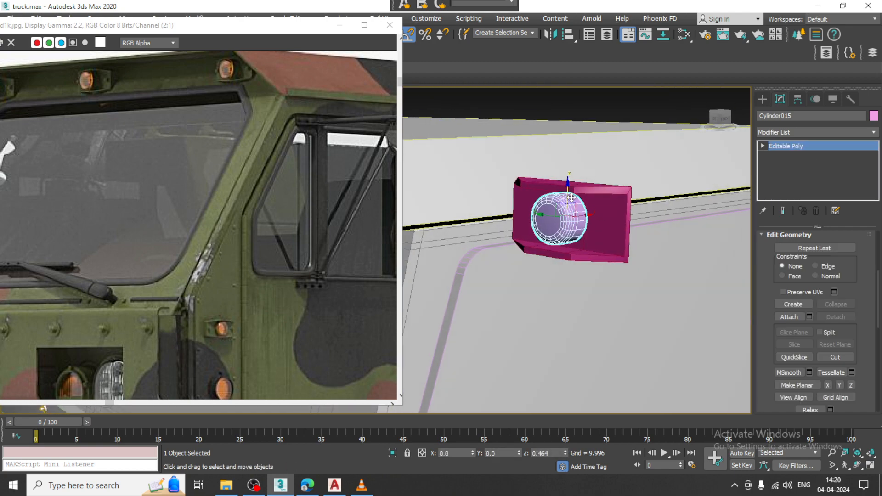
mouse_move(571, 206)
middle_mouse_down("alt")
mouse_move(563, 217)
mouse_move(580, 216)
middle_mouse_up("alt")
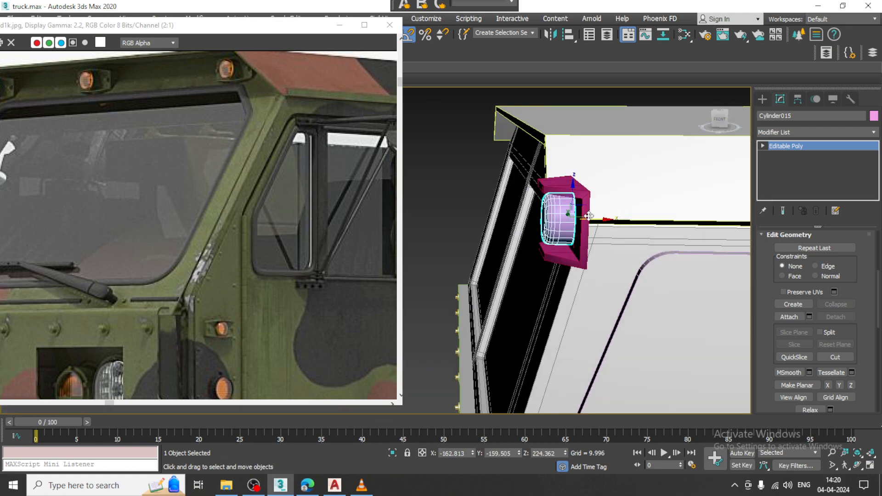
left_click_drag(588, 218, 593, 218)
Step: Select the bracket together with the lamp and move both to the corner under the roof's front edge
left_click(587, 248, "ctrl")
middle_click_drag(587, 248, 631, 232, "alt")
middle_click_drag(632, 232, 693, 234)
left_click_drag(668, 238, 524, 225)
key("z")
middle_click_drag(551, 213, 515, 222, "alt")
scroll(509, 204, "down", 5)
left_click_drag(495, 222, 566, 227)
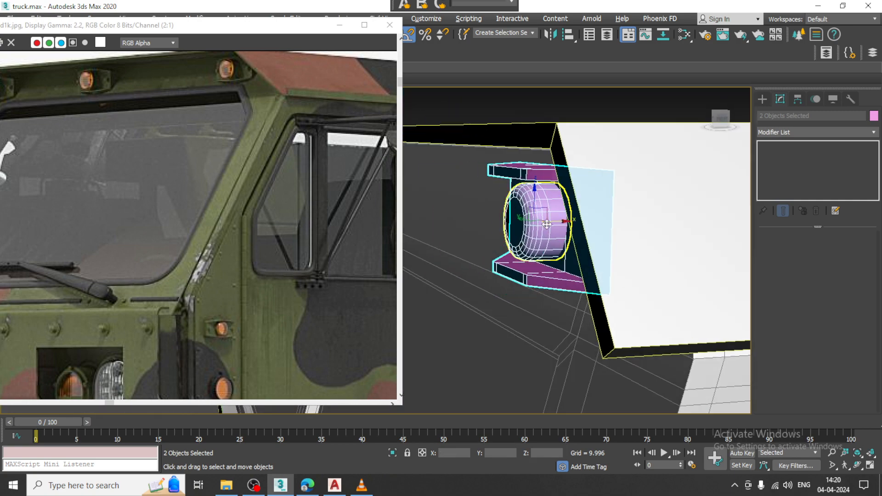
Step: Rotate the lamp and bracket together in the front view to match the slope of the cab's front
middle_click_drag(547, 224, 529, 185, "alt")
key("alt+w")
middle_click_drag(657, 171, 644, 177)
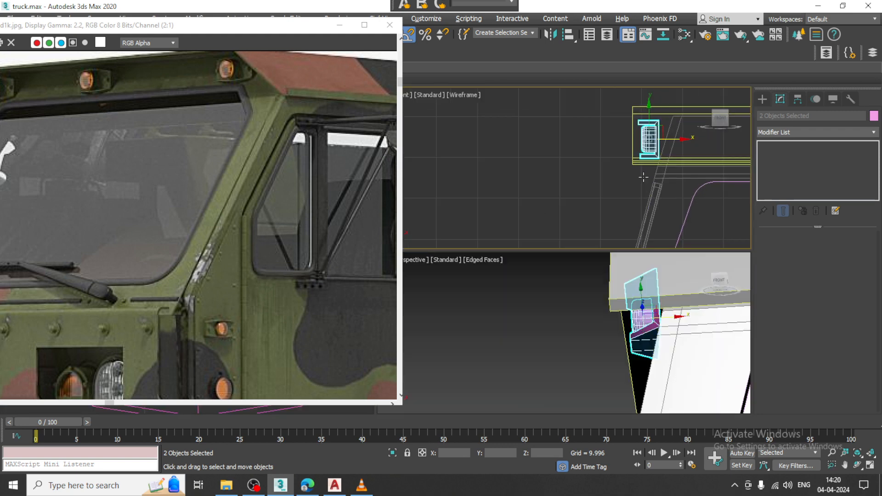
key("alt+w")
key("e")
left_click_drag(612, 174, 622, 194)
key("w")
Step: Lower the lamp and bracket slightly on the cab front so they sit below the roof edge
key("alt+w")
middle_click(622, 315)
key("alt+w")
middle_click_drag(622, 315, 663, 290, "alt")
scroll(653, 263, "down", 3)
scroll(662, 276, "down", 2)
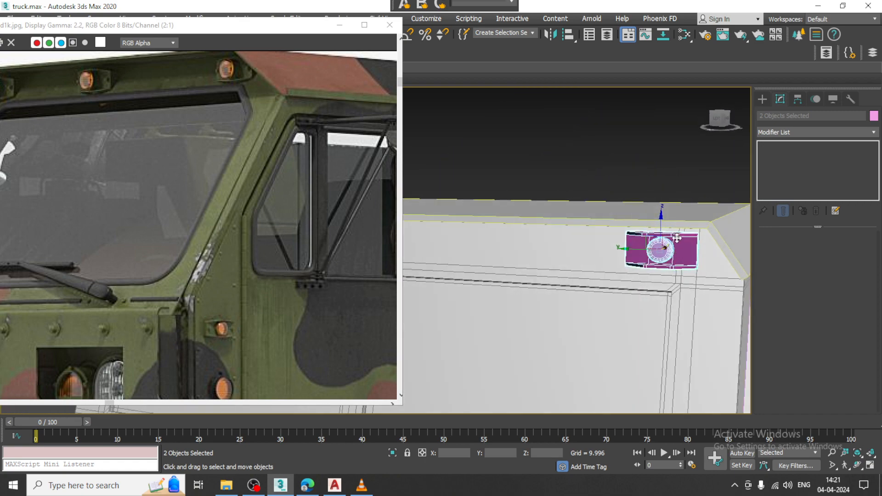
left_click_drag(677, 238, 676, 248)
Step: Copy the marker light with its bracket along the roof's front edge toward the middle of the cab, following the reference image
scroll(178, 228, "down", 2)
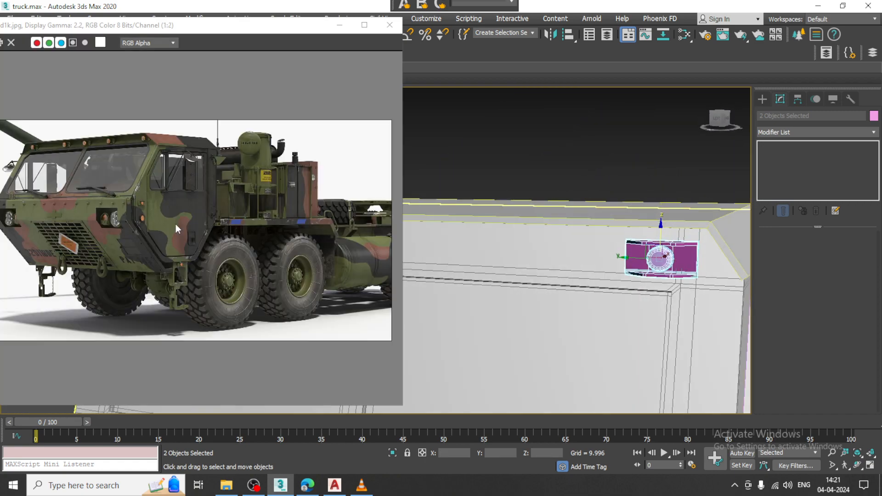
middle_click_drag(606, 252, 650, 262, "alt")
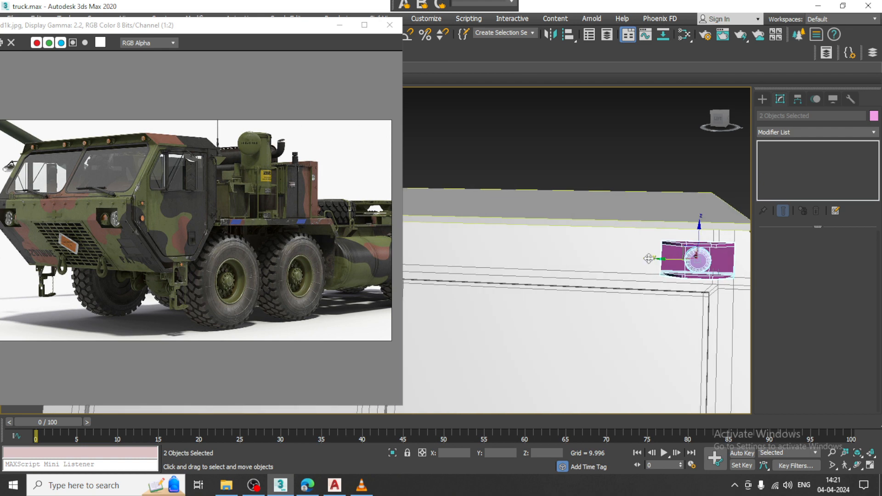
scroll(648, 258, "down", 3)
mouse_move(675, 252)
left_mouse_down("shift")
mouse_move(582, 255)
mouse_move(583, 267)
mouse_move(520, 262)
left_mouse_up("shift")
left_click(444, 290)
scroll(585, 247, "up", 2)
left_click(444, 290)
middle_click_drag(551, 264, 597, 268, "alt")
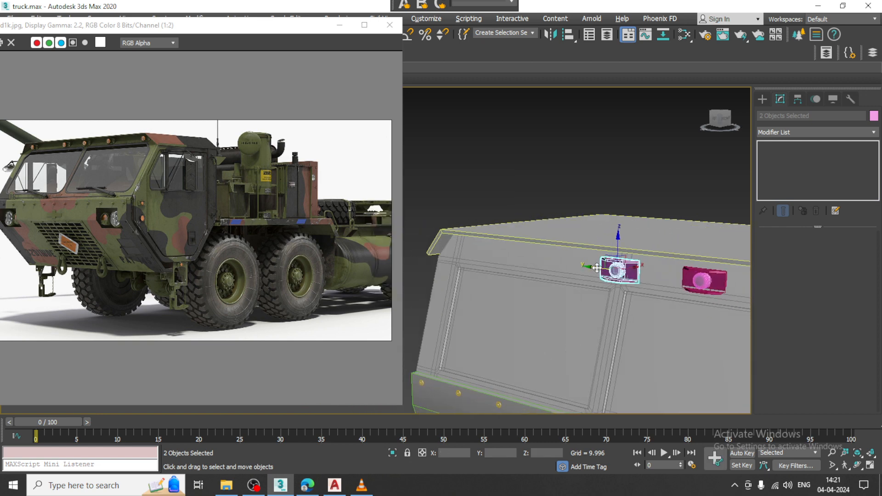
Step: Add two more copies of the marker light and bracket across the remaining part of the roof's front edge
left_click_drag(597, 268, 515, 256, "shift")
left_click(442, 289)
middle_click_drag(528, 264, 550, 264, "alt")
mouse_move(550, 265)
left_mouse_down("shift")
mouse_move(447, 262)
mouse_move(460, 264)
left_mouse_up("shift")
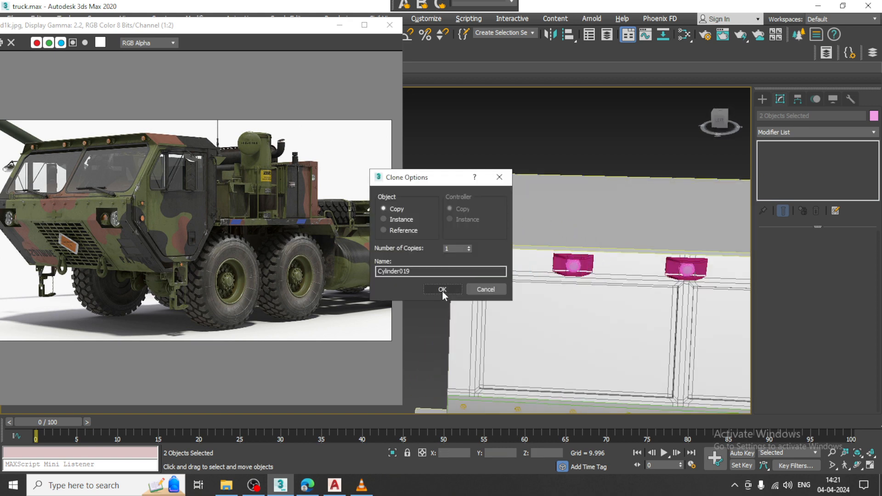
left_click(443, 291)
Step: Isolate the side door panel and convert it to an Editable Poly
mouse_move(597, 294)
middle_mouse_down("alt")
mouse_move(616, 299)
mouse_move(667, 273)
mouse_move(649, 267)
mouse_move(642, 249)
mouse_move(551, 239)
middle_mouse_up("alt")
left_click(632, 271)
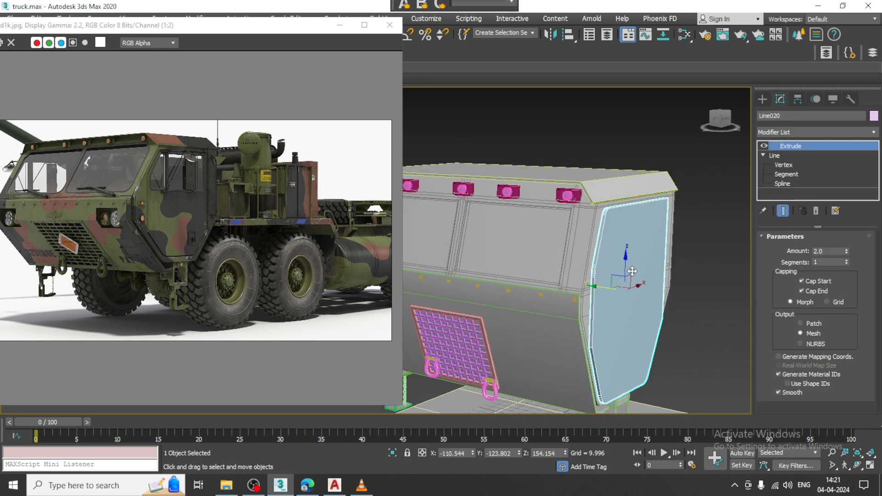
key("alt+q")
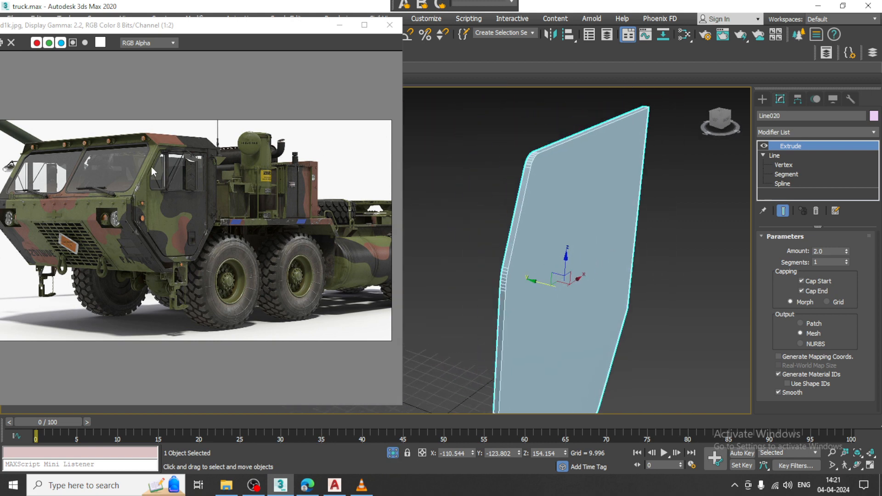
scroll(151, 168, "up", 1)
middle_click_drag(547, 204, 574, 215, "alt")
right_click(516, 201)
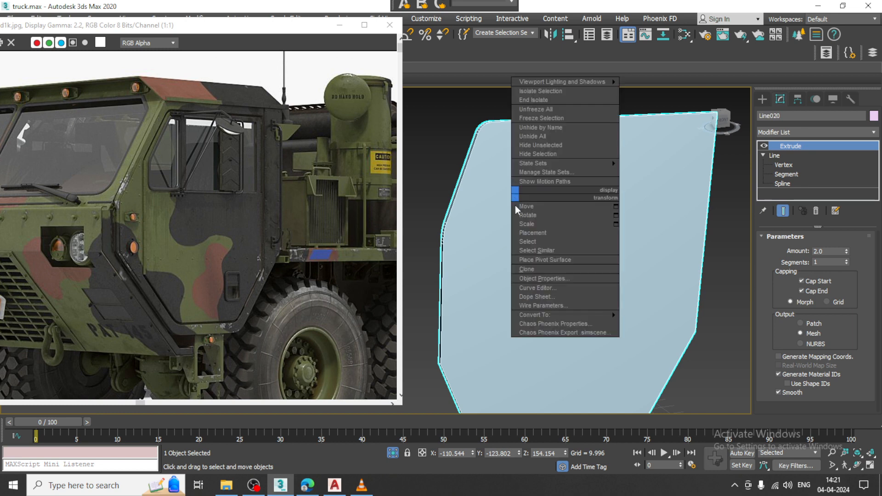
mouse_move(571, 315)
left_click(688, 323)
Step: Cut an edge across the door panel's faces and side thickness, from the front bend to the rear edge, at window-sill height
middle_click_drag(657, 313, 622, 257, "alt")
scroll(622, 246, "down", 3)
middle_click_drag(600, 228, 607, 245)
scroll(579, 237, "up", 3)
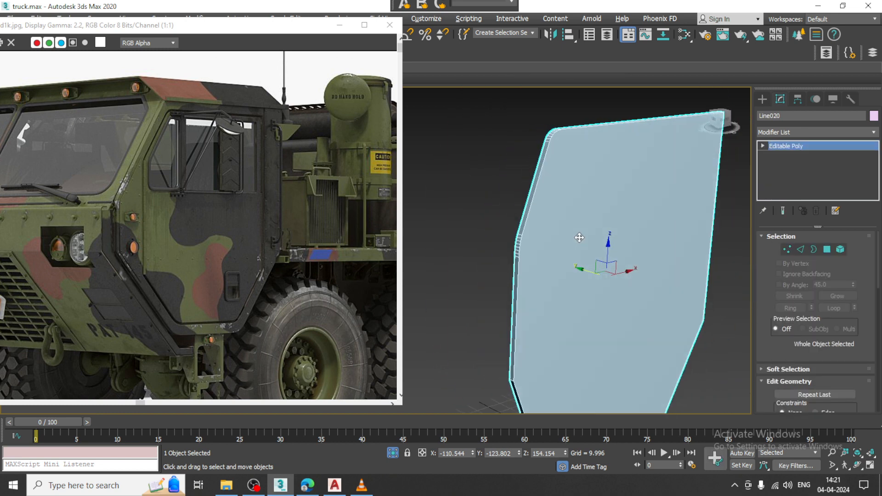
right_click(569, 213)
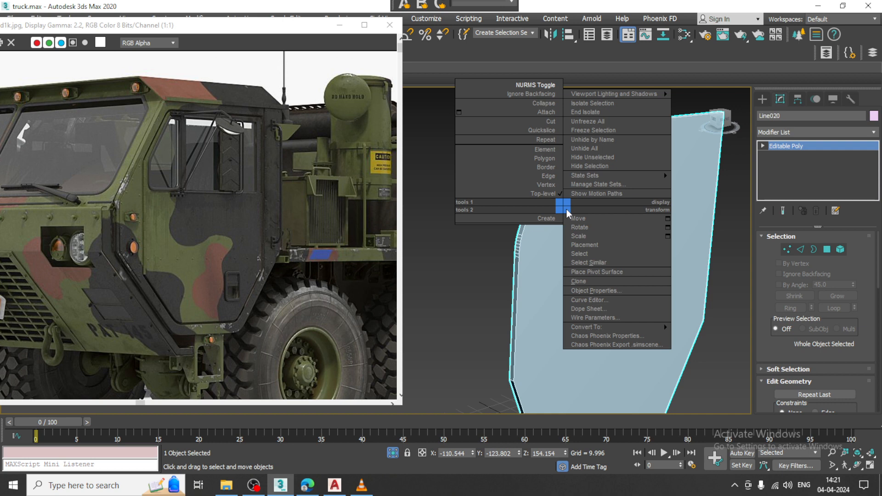
left_click(556, 125)
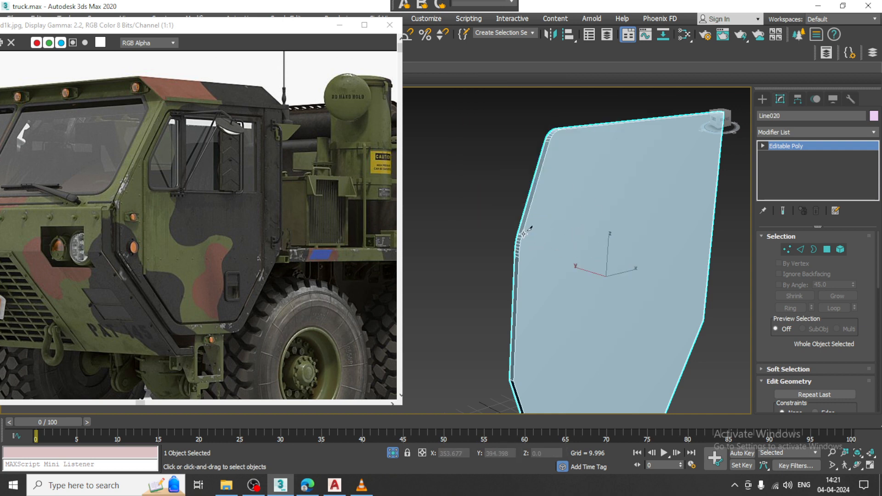
middle_click_drag(730, 237, 558, 238, "alt")
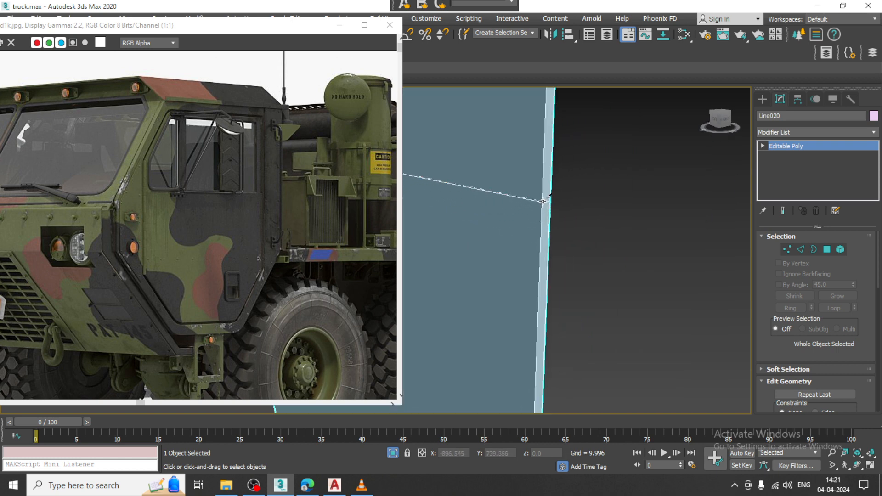
mouse_move(543, 201)
middle_mouse_down("alt")
mouse_move(680, 202)
mouse_move(675, 216)
mouse_move(689, 220)
mouse_move(620, 224)
mouse_move(551, 191)
middle_mouse_up("alt")
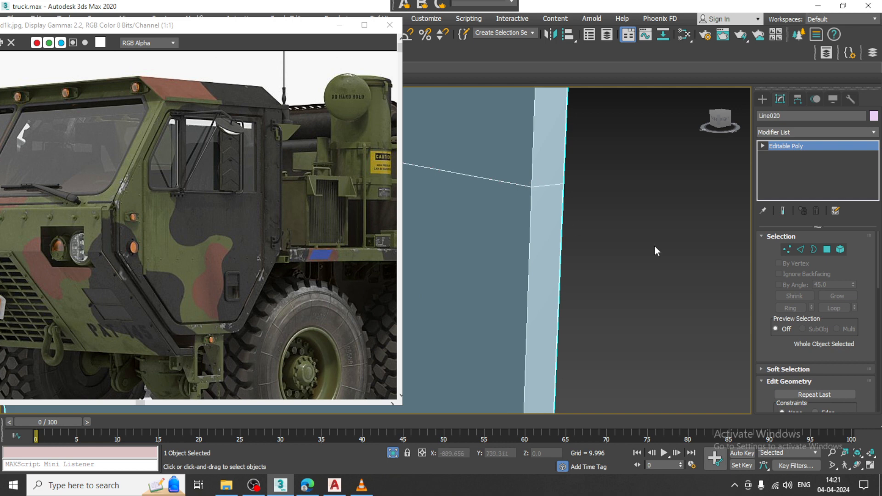
middle_click_drag(656, 250, 477, 258, "alt")
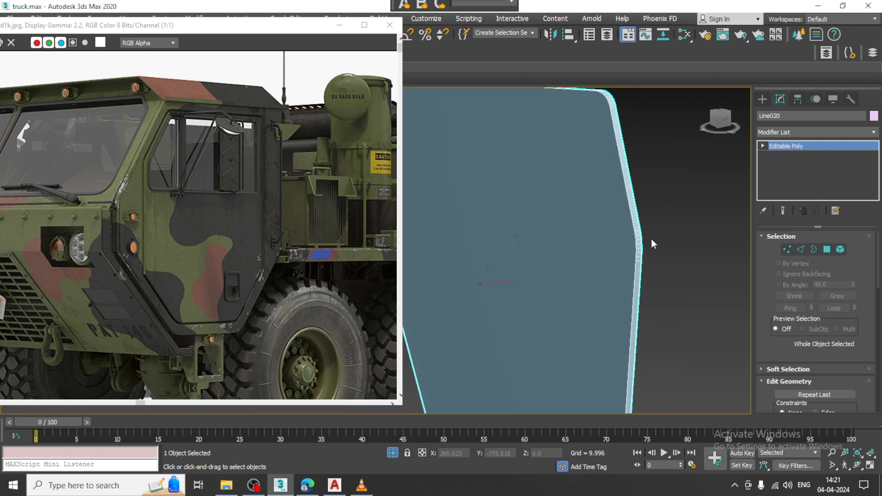
middle_click_drag(653, 244, 675, 247, "alt")
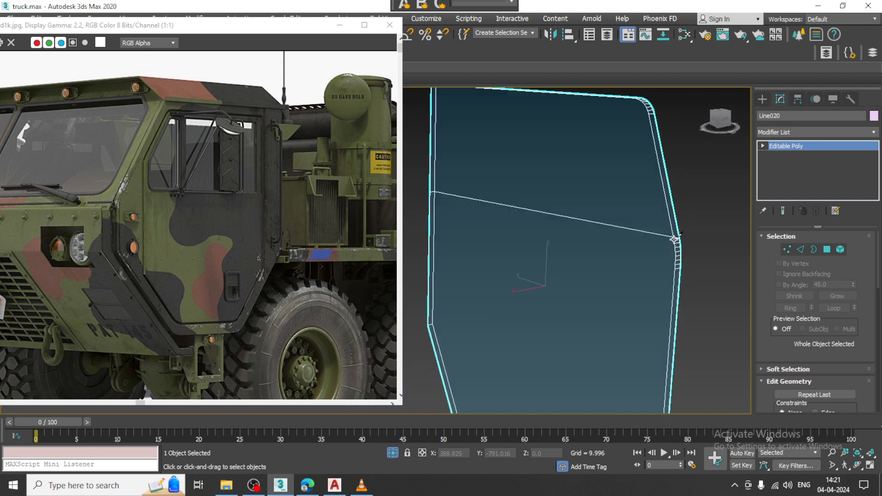
mouse_move(492, 223)
middle_mouse_down("alt")
mouse_move(591, 236)
mouse_move(536, 252)
mouse_move(580, 252)
mouse_move(606, 274)
mouse_move(682, 264)
mouse_move(542, 217)
middle_mouse_up("alt")
scroll(605, 250, "down", 2)
scroll(681, 264, "down", 2)
scroll(612, 227, "up", 2)
Step: Raise the cut line's two rear-edge vertices to a Z of about 179.1 so the line runs level across the door
key("1")
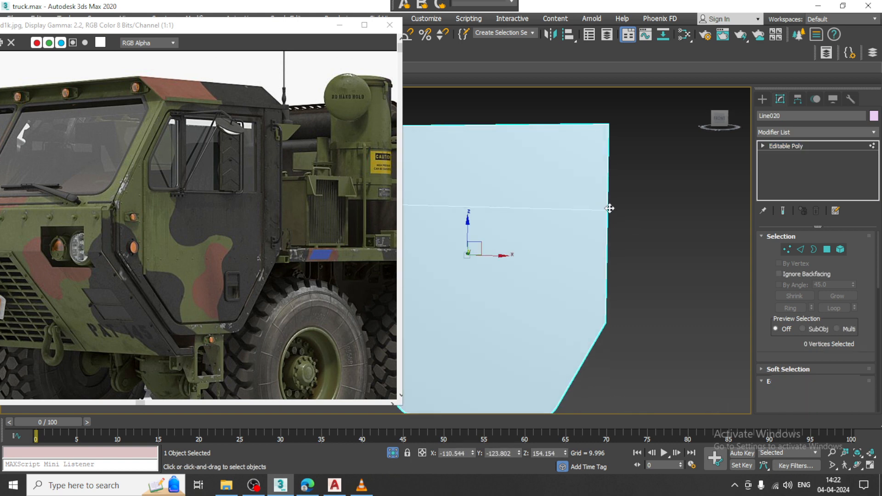
left_click_drag(581, 176, 634, 241)
middle_click_drag(603, 200, 648, 233)
scroll(651, 217, "up", 3)
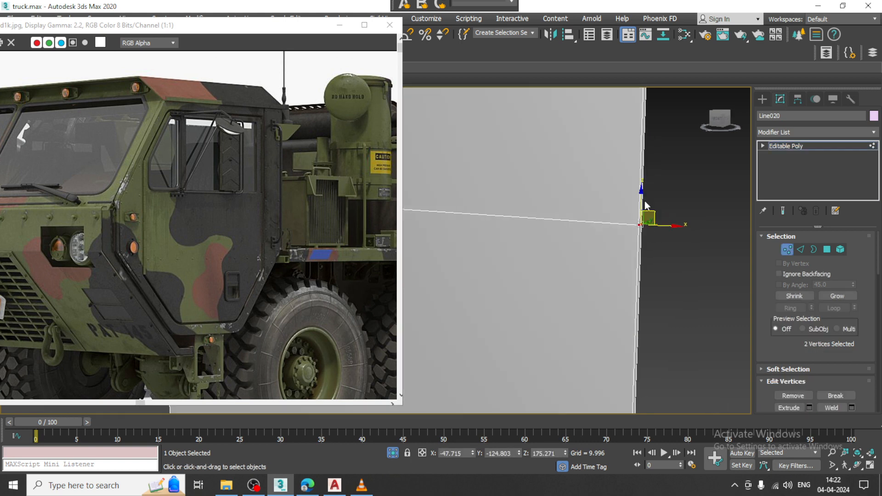
key("r")
key("w")
left_click_drag(639, 197, 642, 173)
scroll(625, 205, "down", 1)
middle_click_drag(624, 204, 544, 214, "alt")
scroll(712, 204, "down", 5)
right_click(472, 180)
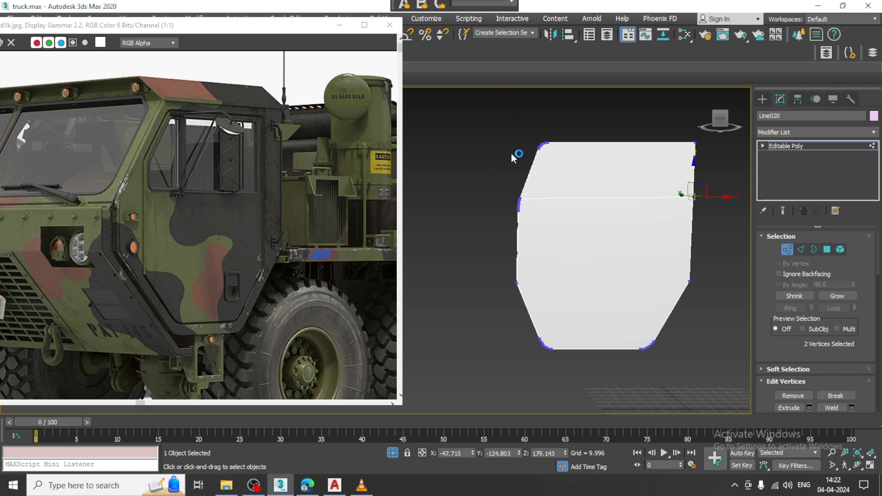
Step: End the door panel's isolation and check its cut line against the surrounding cab
right_click(511, 152)
left_click(540, 60)
middle_click_drag(593, 132, 593, 252, "alt")
scroll(598, 289, "up", 8)
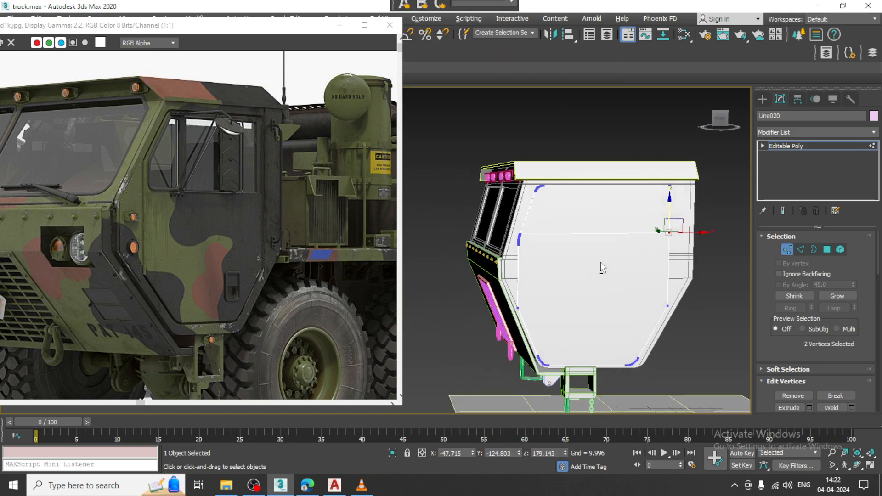
scroll(486, 225, "up", 2)
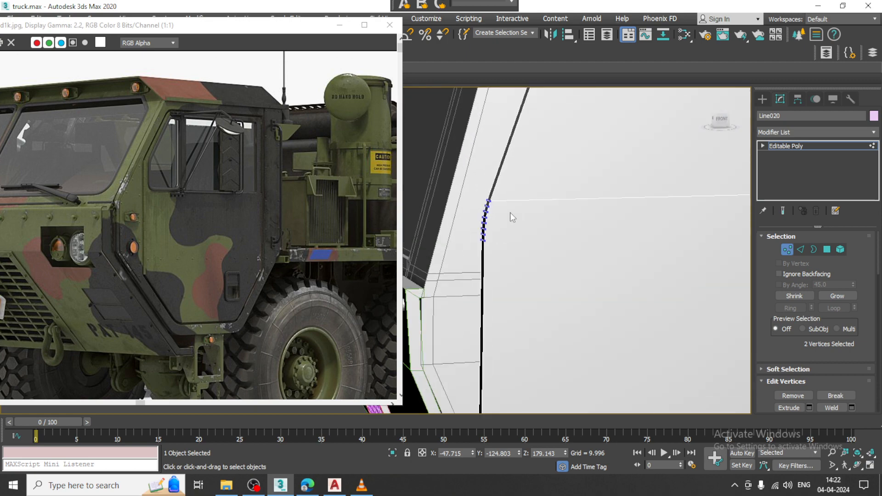
Step: Cut a second edge across the door's outer face, from the lower end of the front bend to the rear edge
right_click(510, 212)
left_click(504, 108)
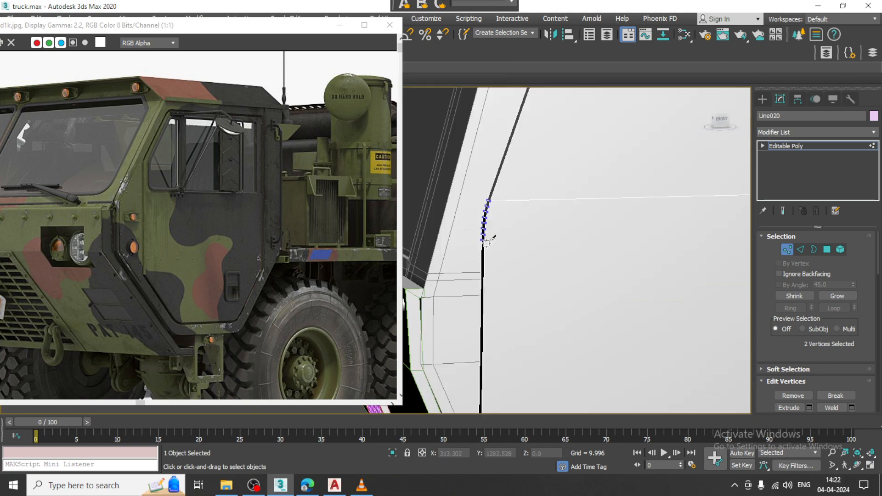
left_click(485, 241)
middle_click_drag(666, 226, 420, 238)
middle_click_drag(661, 253, 627, 256)
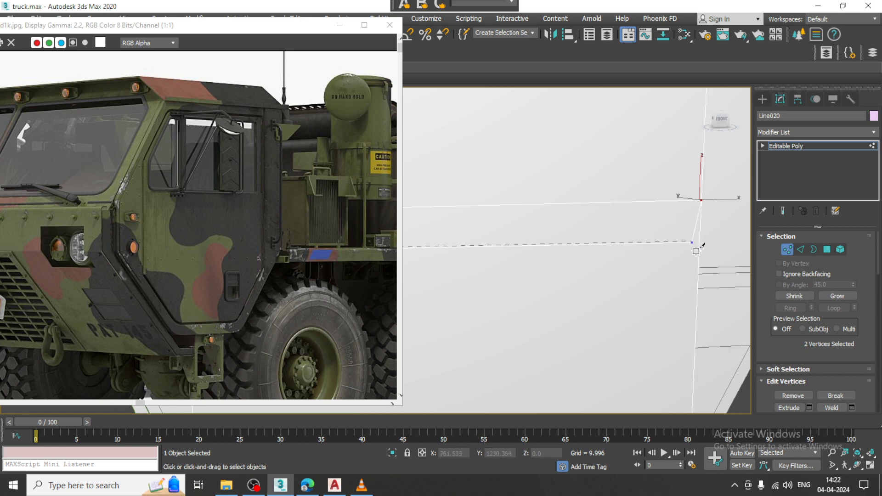
left_click(699, 245)
left_click(699, 245)
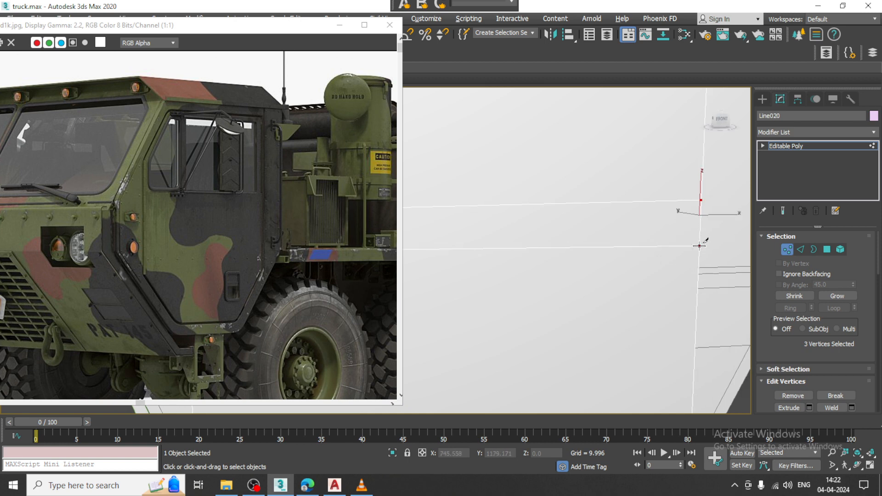
right_click(699, 246)
Step: Isolate the door panel and extend the second cut across the thickness of its rear edge
key("alt+q")
middle_click_drag(632, 256, 577, 256, "alt")
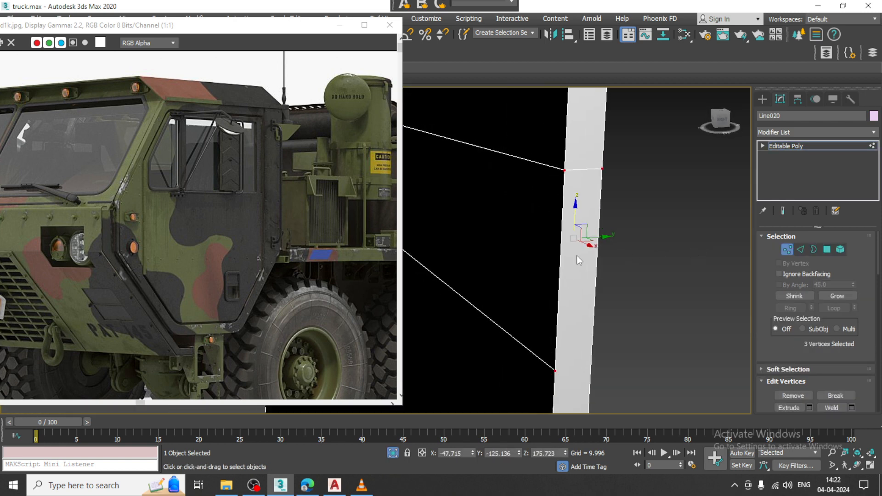
scroll(577, 307, "down", 2)
right_click(574, 285)
left_click(553, 182)
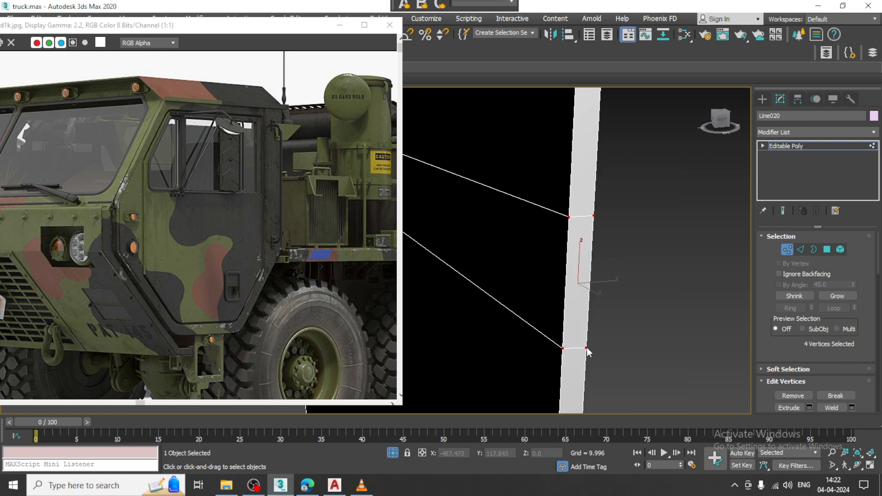
Step: Cut the matching second edge across the door's inner face, between the front bend's lower end and the rear edge
scroll(695, 320, "down", 5)
middle_click_drag(703, 317, 489, 289, "alt")
middle_click_drag(590, 301, 545, 301, "alt")
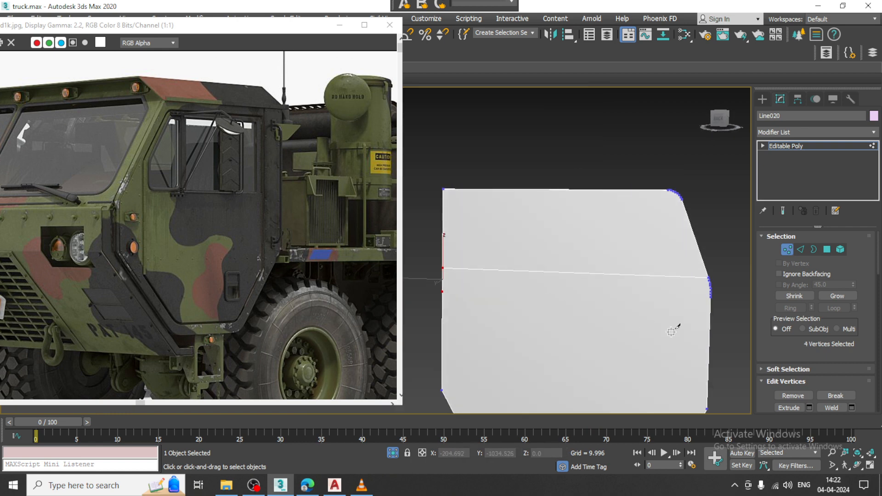
scroll(671, 331, "up", 3)
middle_click_drag(702, 316, 648, 327, "alt")
middle_click_drag(594, 304, 706, 297)
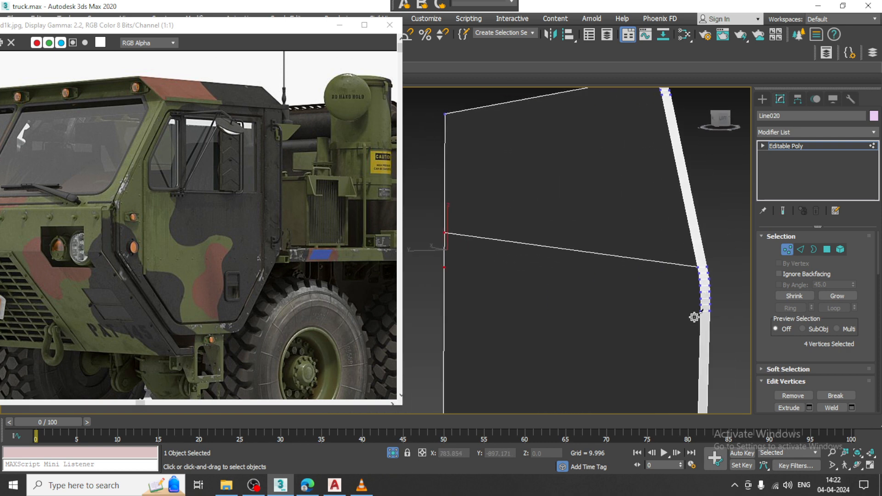
left_click(699, 311)
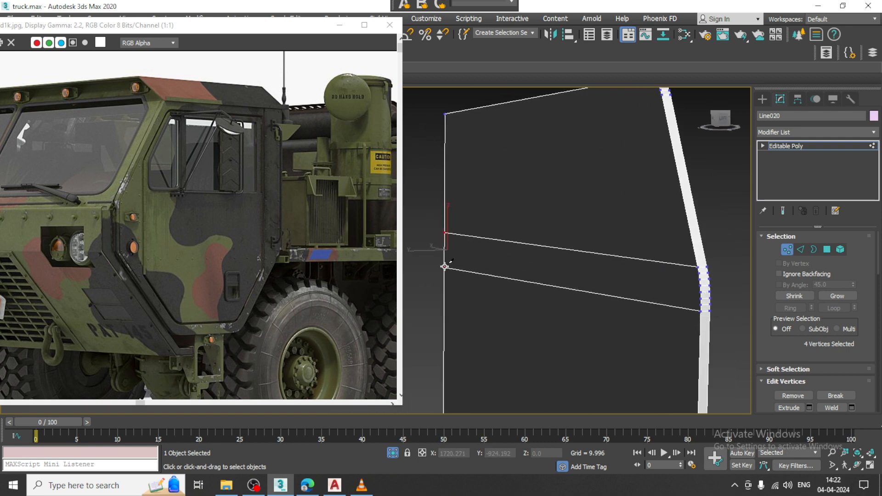
right_click(563, 299)
Step: In the front view, raise the lower cut line's two rear-edge vertices to a Z of about 170.0 to level the line
key("alt+w")
middle_click_drag(635, 180, 571, 152)
key("alt+w")
middle_click_drag(622, 242, 590, 104)
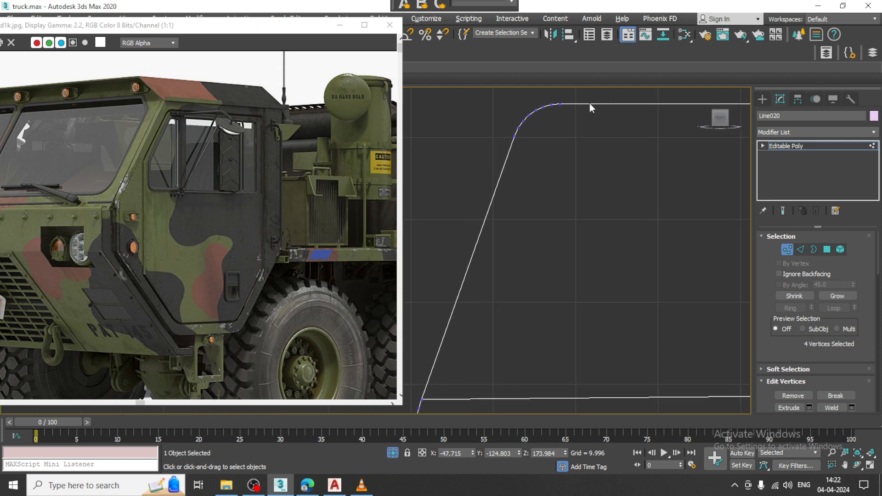
scroll(609, 185, "down", 3)
middle_click_drag(594, 207, 464, 133)
middle_click_drag(652, 230, 471, 190)
scroll(643, 246, "up", 2)
key("1")
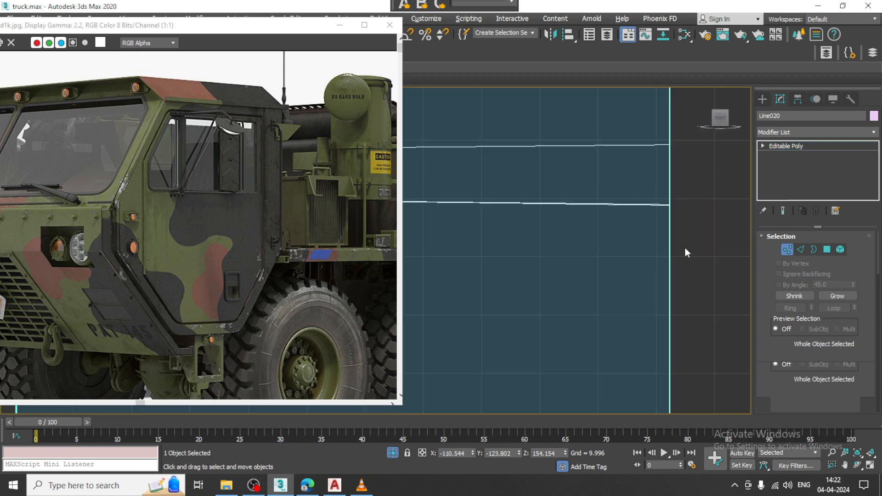
left_click_drag(632, 248, 705, 191)
key("r")
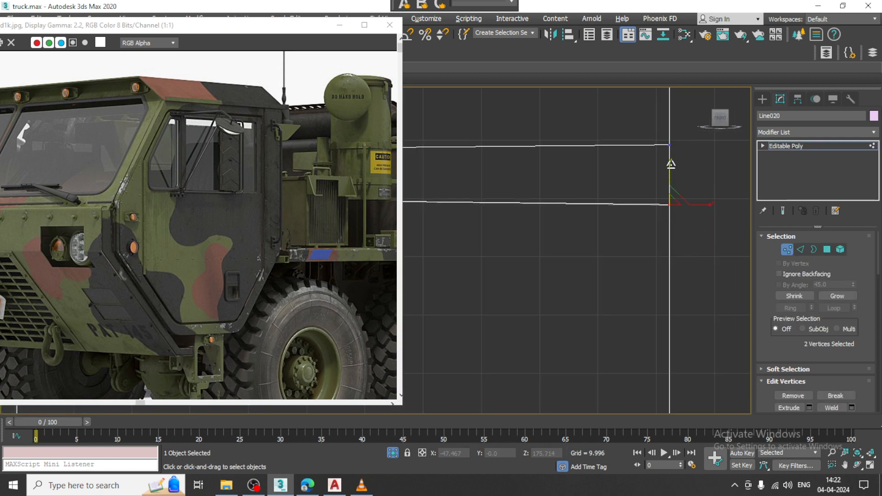
key("w")
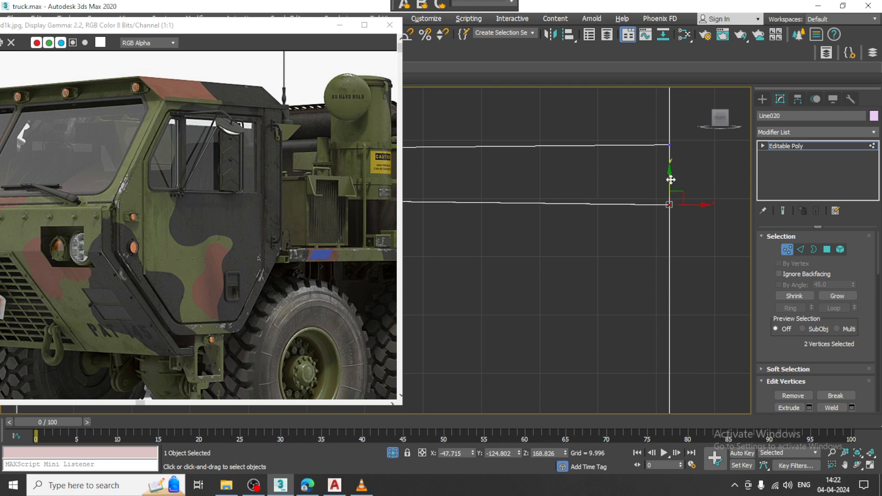
left_click_drag(670, 177, 670, 173)
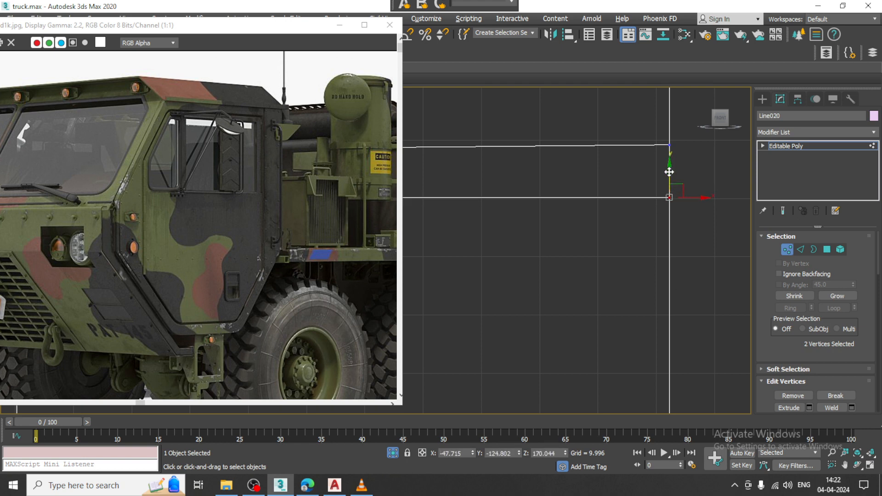
Step: Lower the upper cut line's two rear-edge vertices to a Z of about 178.2 to level the line
scroll(630, 202, "down", 5)
middle_click_drag(630, 202, 577, 220)
scroll(629, 191, "up", 5)
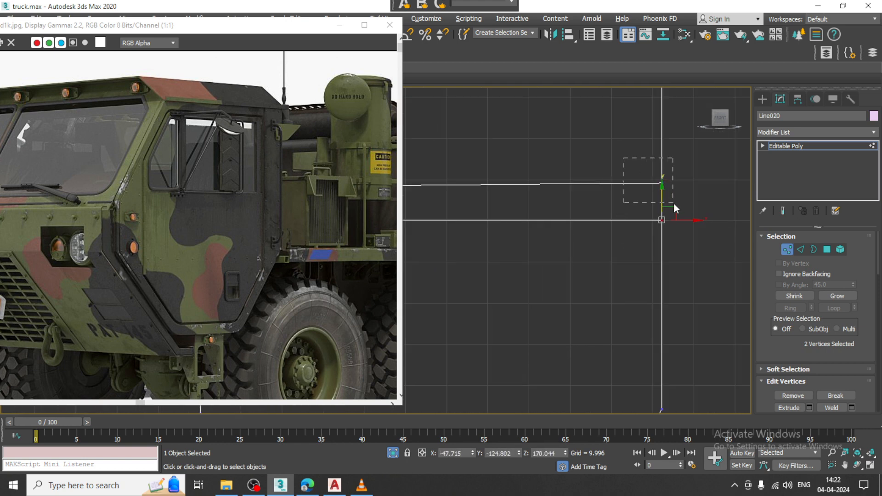
left_click_drag(662, 150, 666, 156)
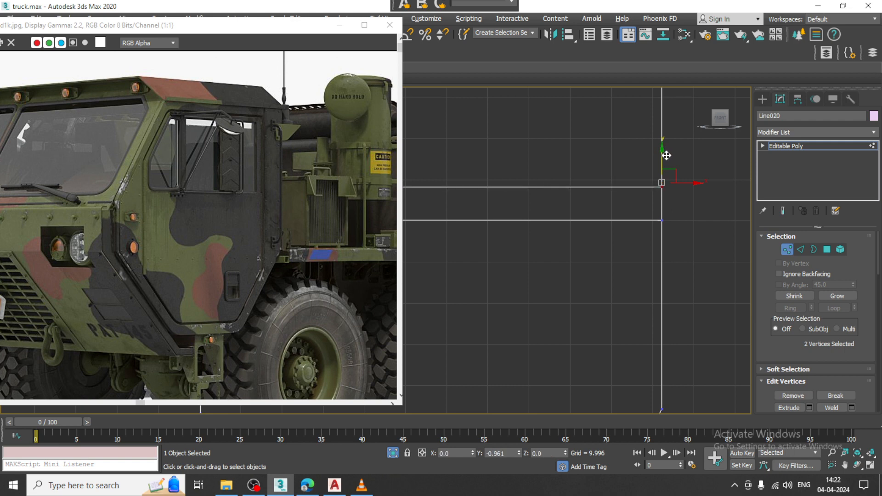
scroll(626, 198, "down", 4)
middle_click_drag(583, 189, 639, 214)
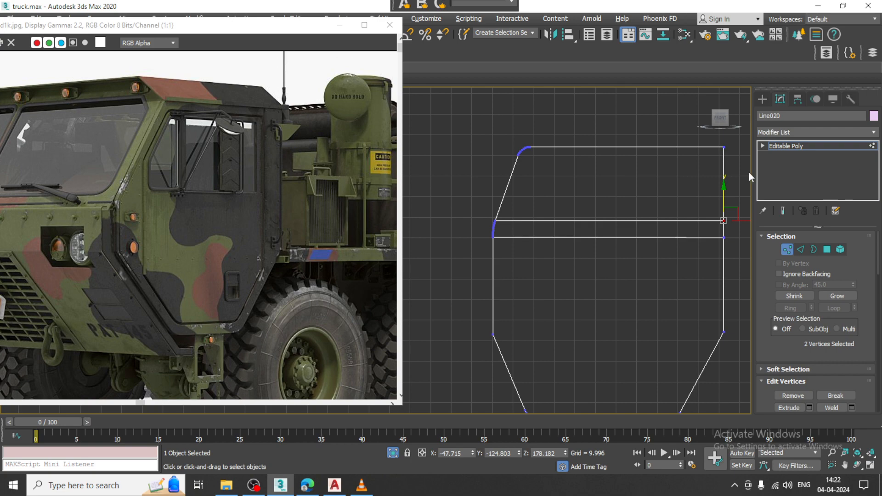
Step: Move the reference image window down to uncover the main toolbar
left_click_drag(298, 26, 261, 102)
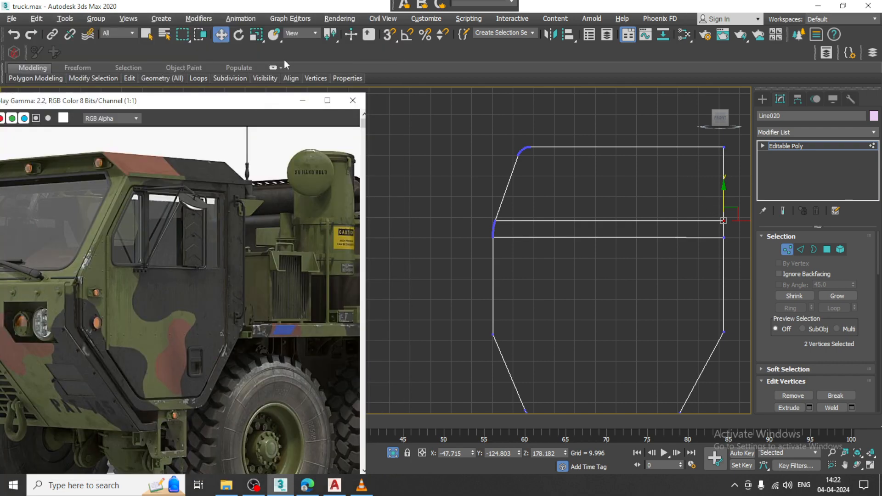
middle_click_drag(549, 287, 547, 285)
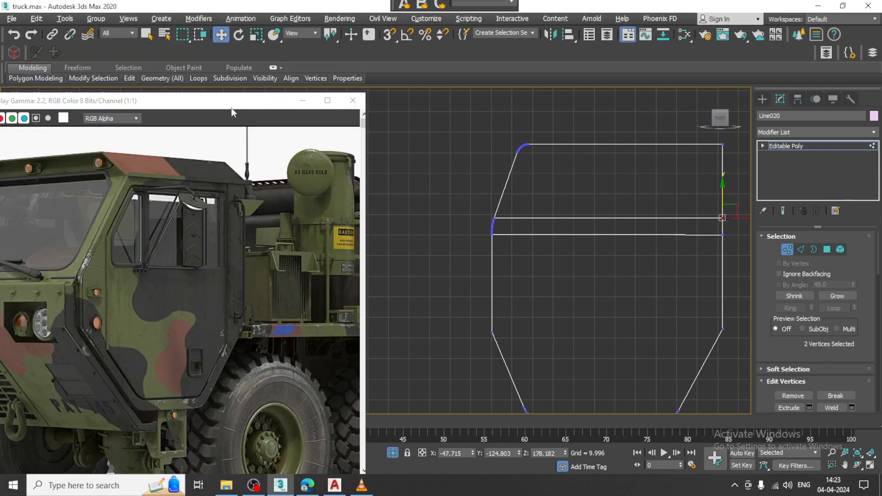
scroll(544, 184, "up", 3)
right_click(535, 120)
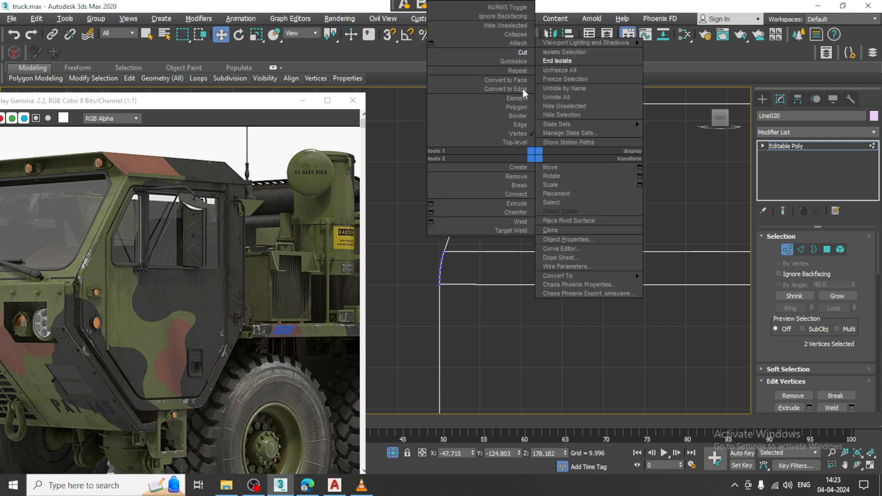
left_click(524, 54)
middle_click_drag(546, 91, 535, 127)
scroll(524, 146, "up", 2)
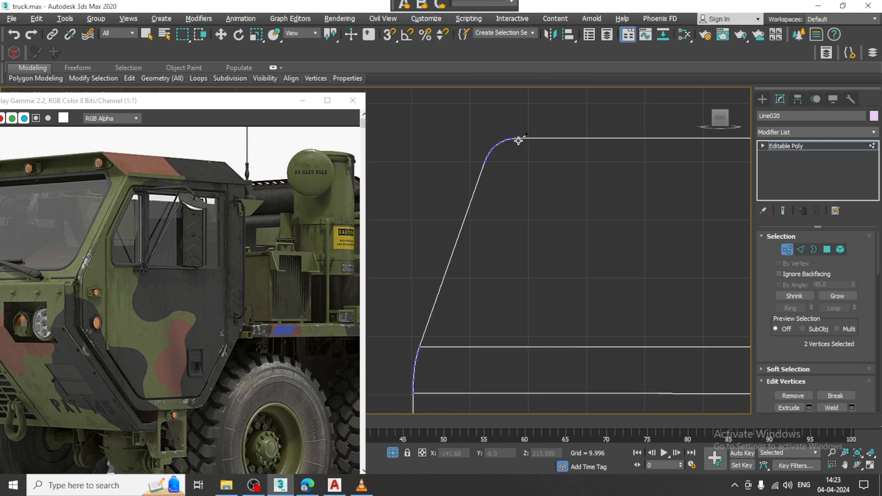
scroll(519, 140, "up", 3)
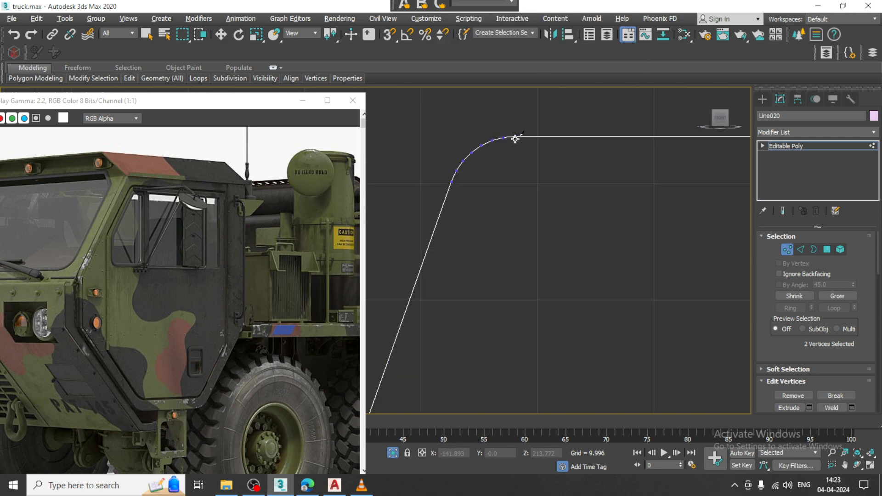
middle_click_drag(514, 147, 536, 180)
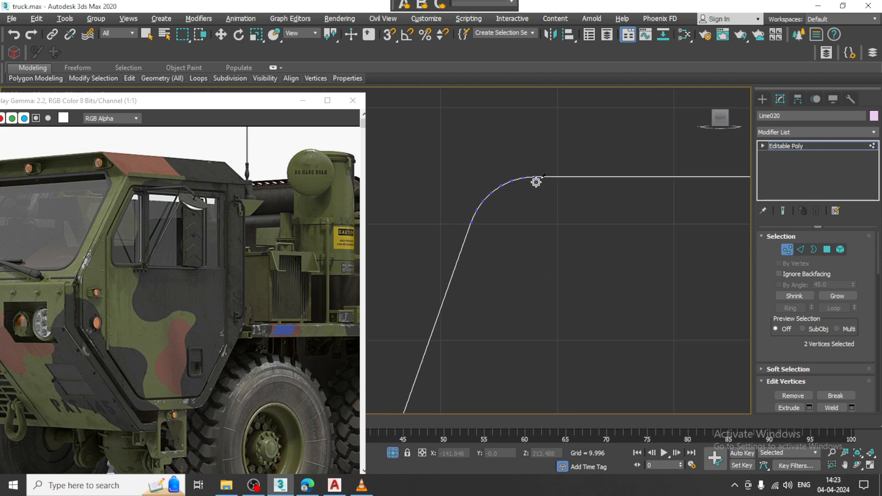
scroll(534, 171, "up", 2)
right_click(531, 309)
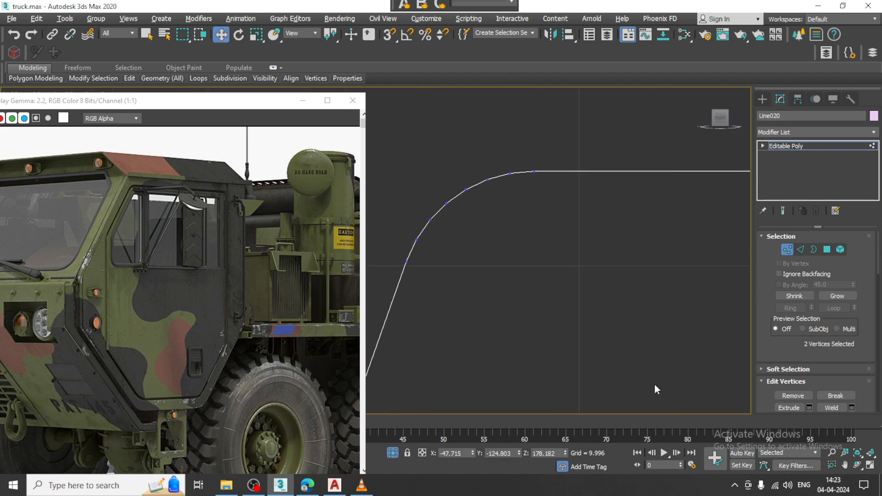
Step: In the perspective view, cut a vertical edge down the door's outer face from the rounded top front corner's rear end to the bottom edge
key("alt+w")
middle_click(629, 316)
key("alt+w")
middle_click_drag(560, 299, 565, 250)
right_click(565, 250)
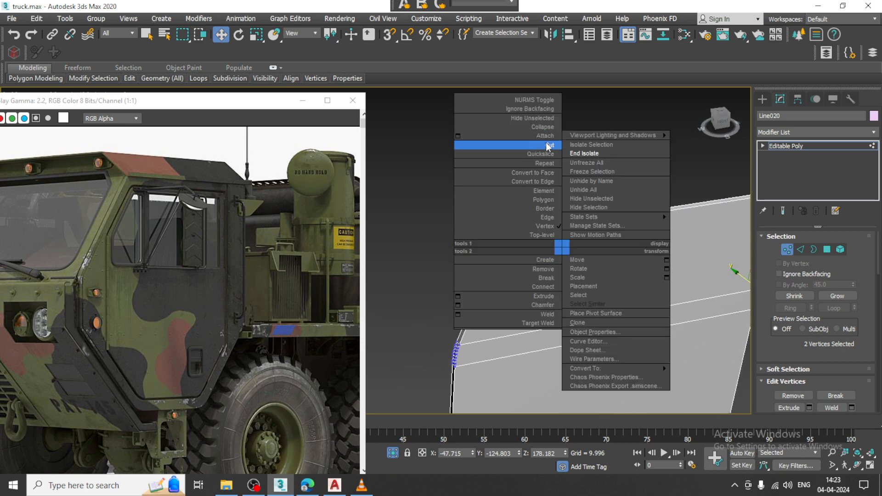
left_click(545, 144)
scroll(543, 156, "up", 3)
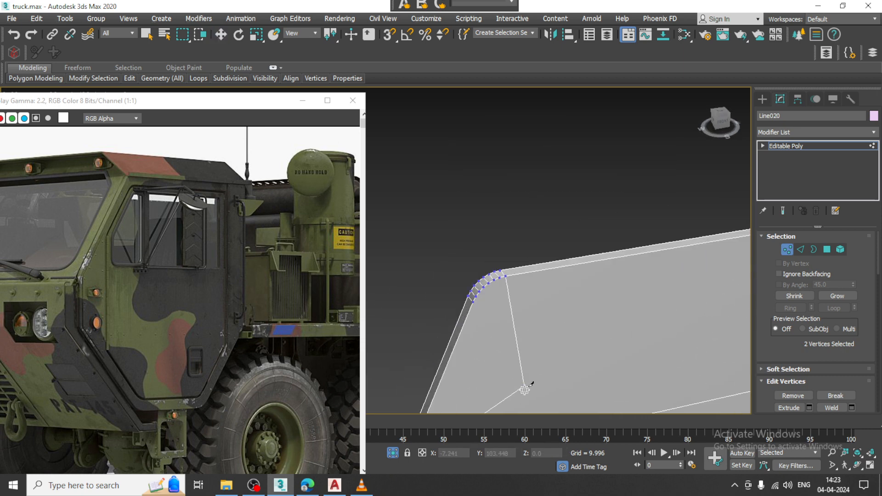
scroll(525, 389, "down", 3)
middle_click_drag(537, 298, 542, 92)
scroll(521, 306, "up", 2)
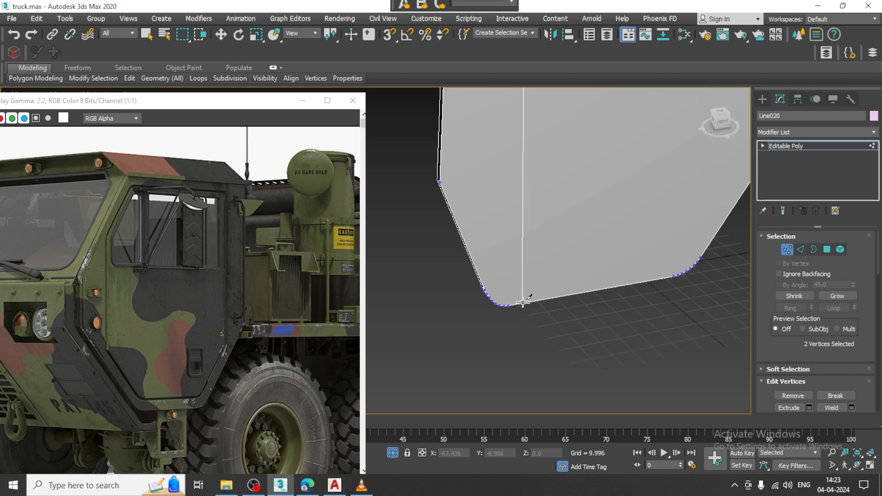
left_click(522, 301)
scroll(509, 308, "up", 2)
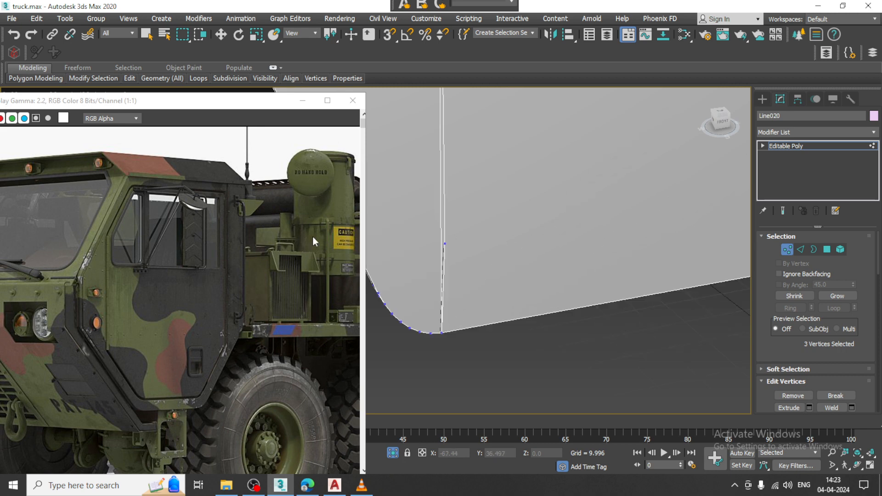
Step: Save the truck.max scene and end the vertical cut at the door's bottom edge
left_click(12, 18)
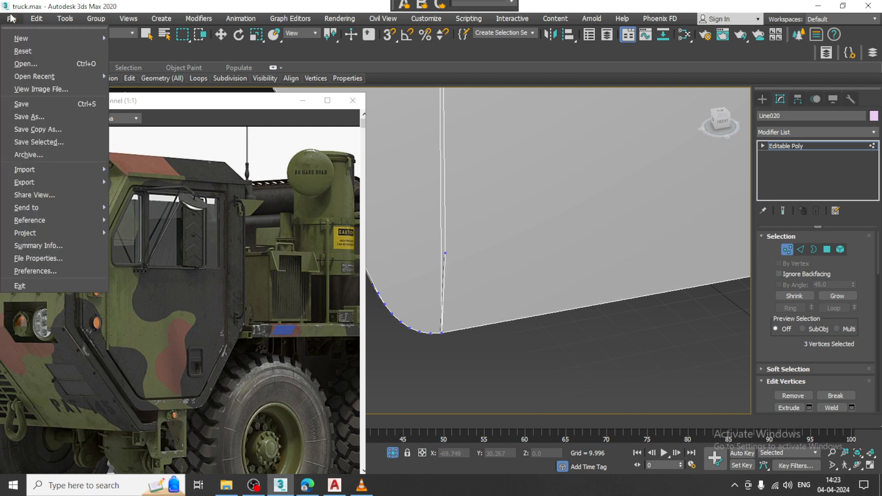
left_click(43, 106)
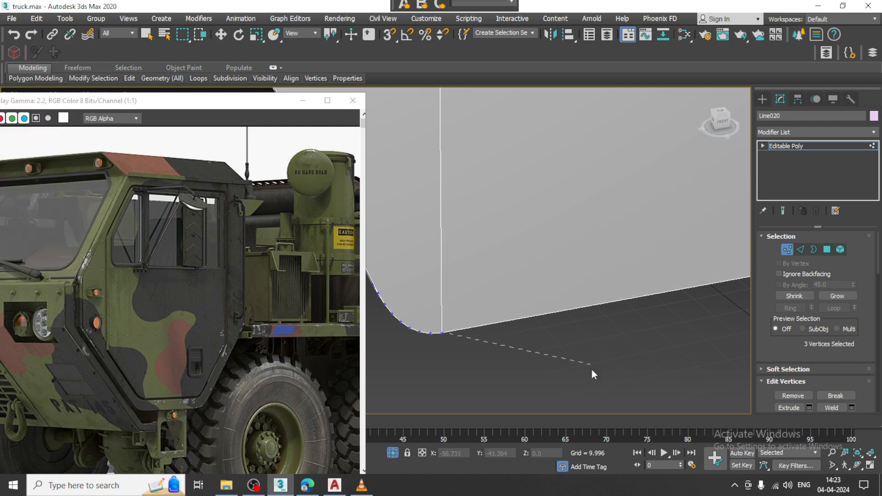
left_click(9, 17)
left_click(61, 108)
right_click(663, 323)
right_click(663, 323)
Step: Cut a matching vertical edge down the door's inner face from the rounded top front corner's rear end to the bottom edge
scroll(531, 265, "down", 6)
middle_click_drag(511, 293, 534, 216)
scroll(535, 215, "up", 6)
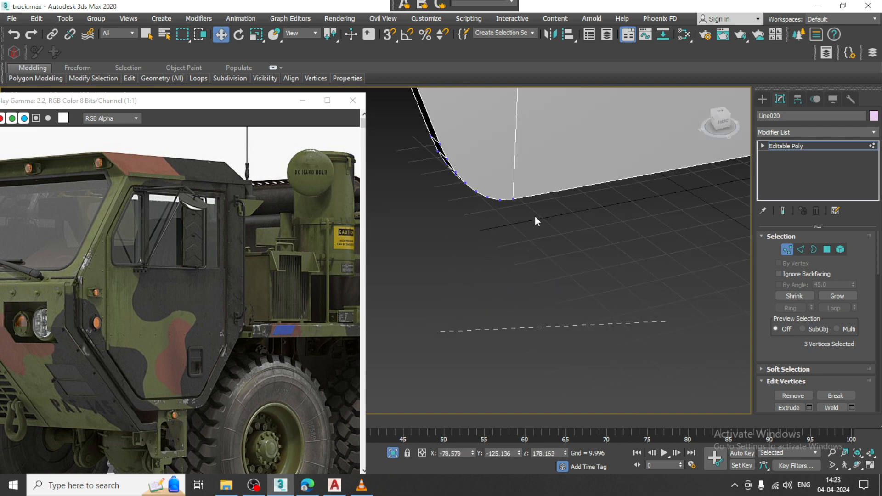
middle_click_drag(503, 189, 503, 230)
scroll(503, 230, "up", 2)
scroll(551, 242, "down", 4)
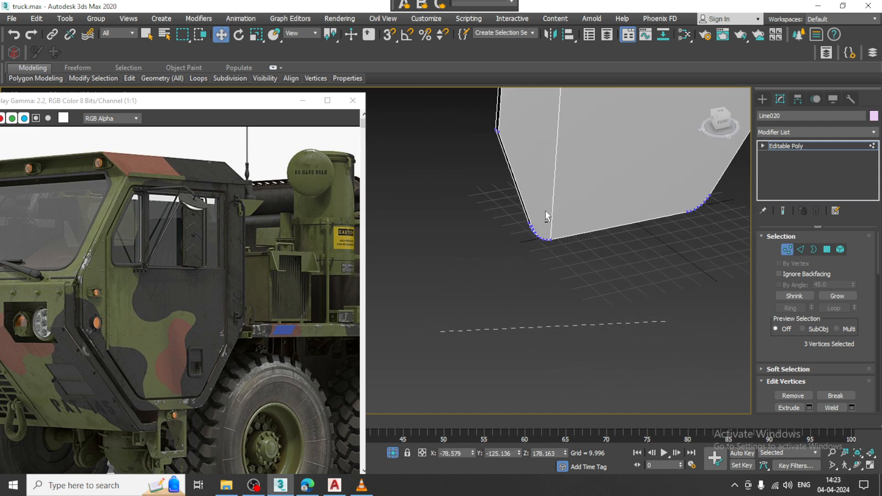
middle_click_drag(544, 210, 529, 185, "alt")
scroll(463, 229, "down", 4)
scroll(532, 192, "up", 2)
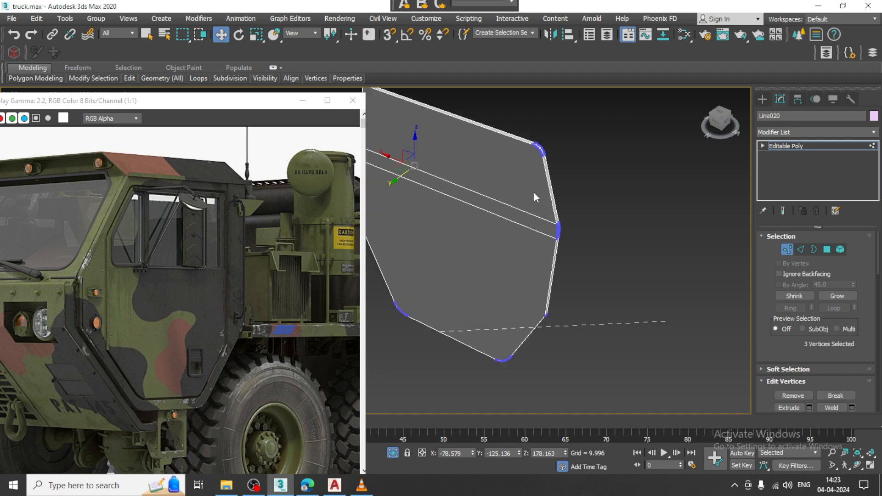
right_click(529, 167)
left_click(501, 65)
scroll(571, 89, "up", 4)
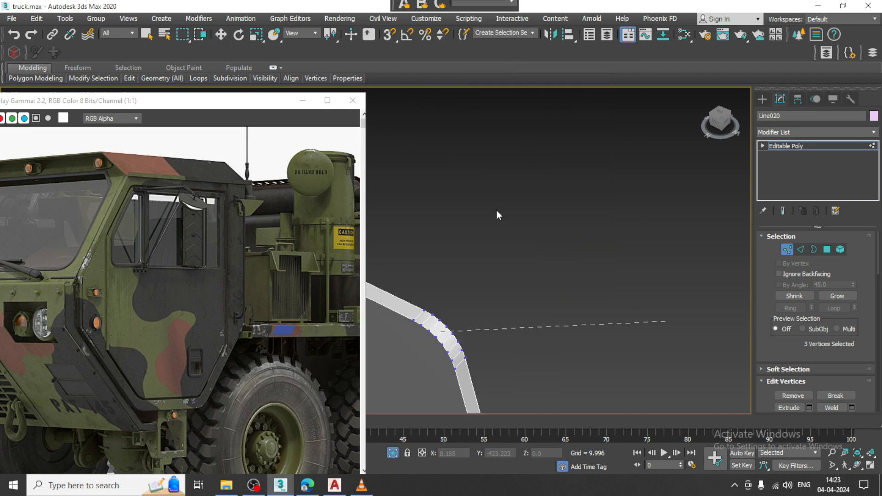
middle_click_drag(496, 211, 560, 133)
left_click(554, 137)
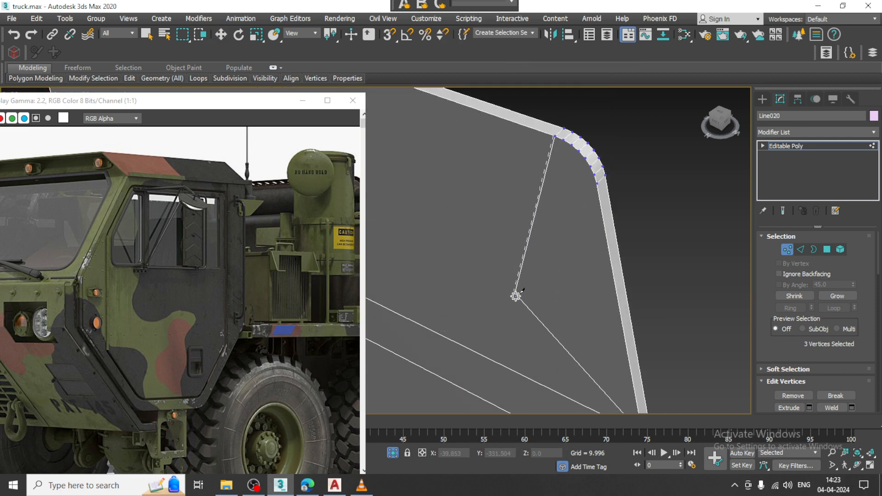
scroll(516, 296, "down", 3)
middle_click_drag(516, 296, 559, 221)
scroll(546, 275, "up", 2)
middle_click_drag(546, 275, 531, 249)
scroll(530, 248, "up", 3)
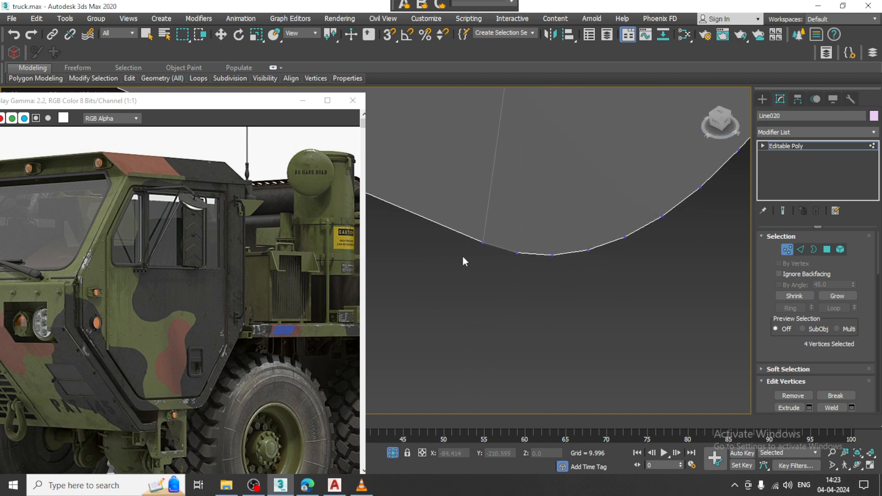
scroll(462, 256, "down", 4)
right_click(473, 203)
Step: Cut a second vertical edge on the door's outer face from the rounded bottom rear corner's front end up to the top edge
middle_click_drag(550, 224, 519, 244, "alt")
scroll(478, 207, "down", 5)
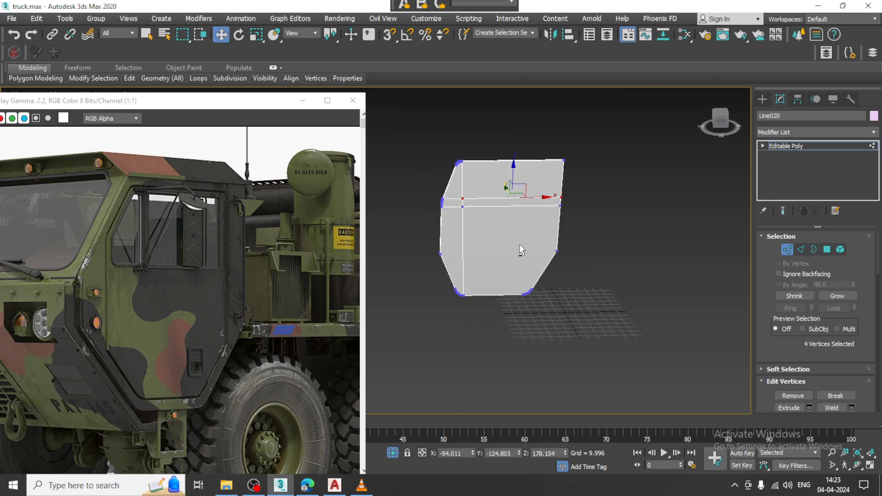
scroll(505, 204, "up", 5)
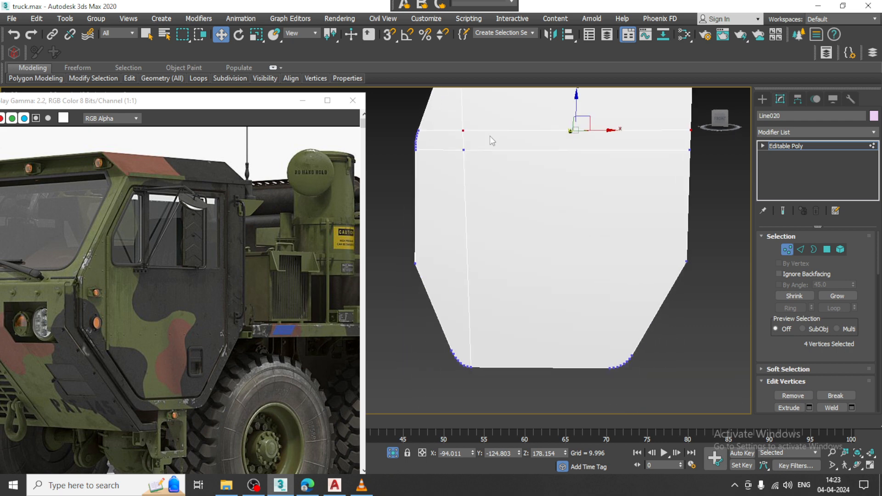
scroll(477, 202, "up", 6)
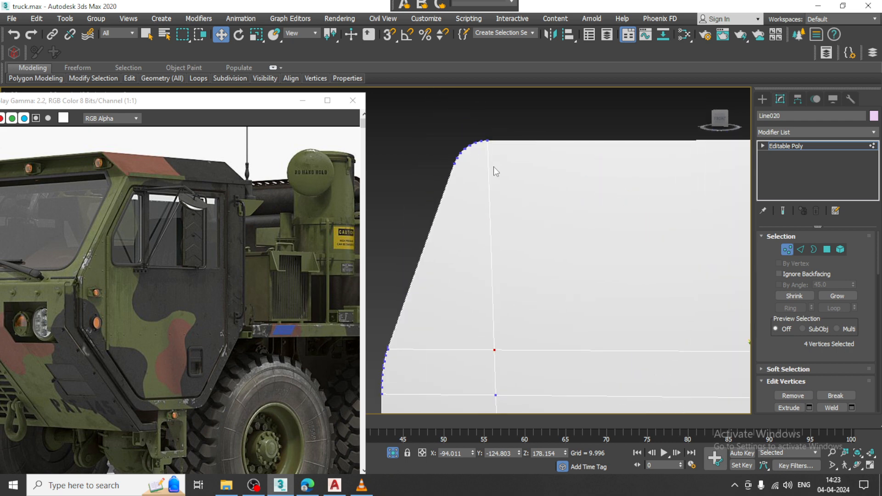
scroll(496, 171, "down", 6)
middle_click_drag(558, 242, 519, 146)
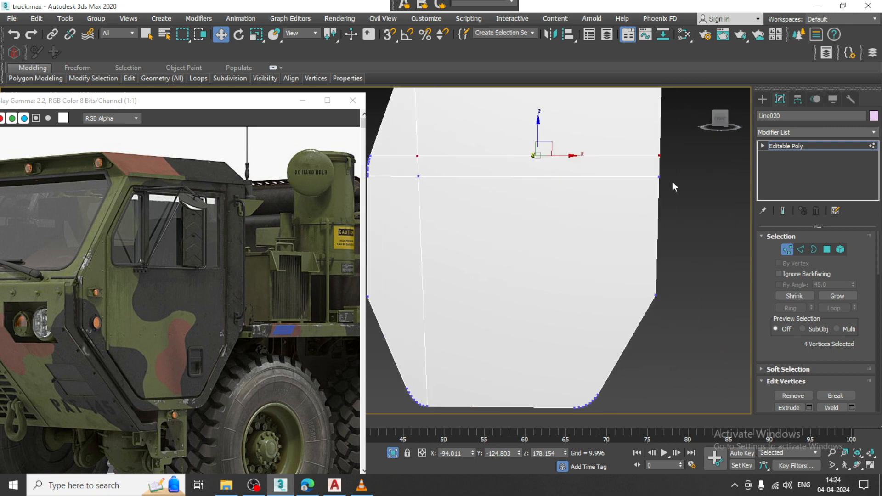
middle_click_drag(638, 161, 570, 192)
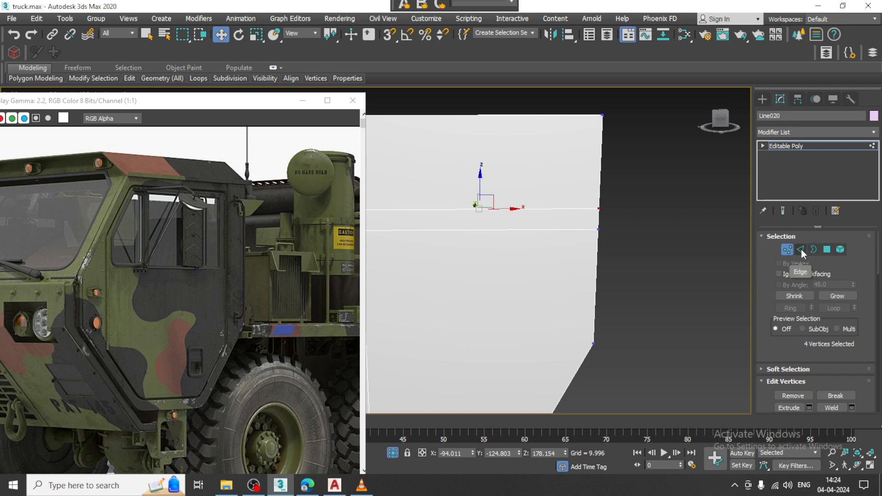
scroll(582, 232, "down", 4)
scroll(564, 292, "up", 4)
middle_click_drag(564, 292, 541, 186)
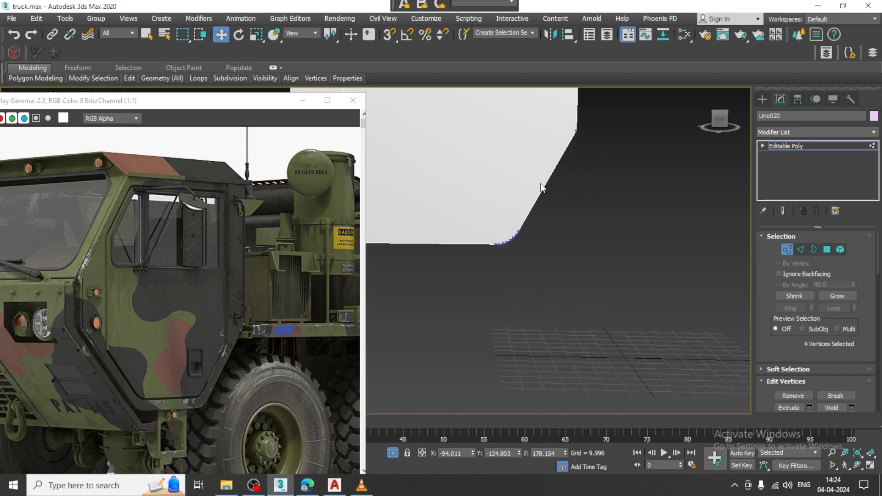
scroll(541, 186, "up", 4)
right_click(493, 169)
left_click(481, 69)
scroll(469, 302, "up", 2)
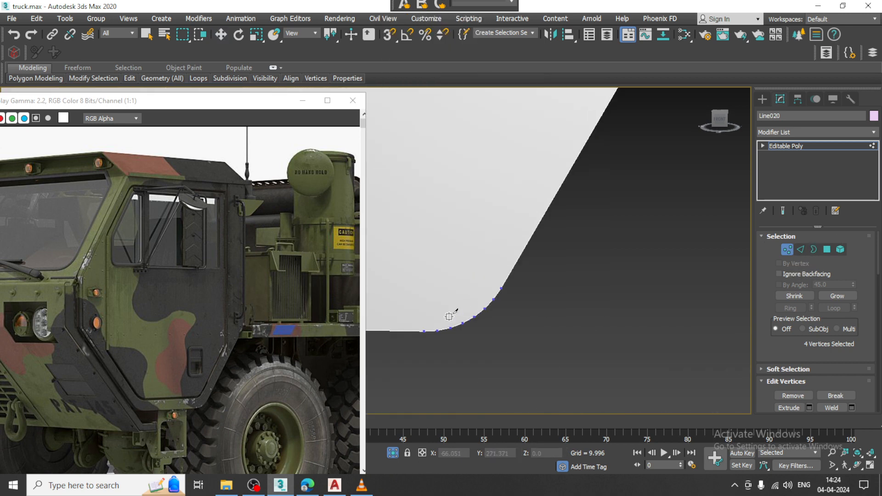
scroll(446, 173, "down", 4)
middle_click_drag(437, 114, 451, 329)
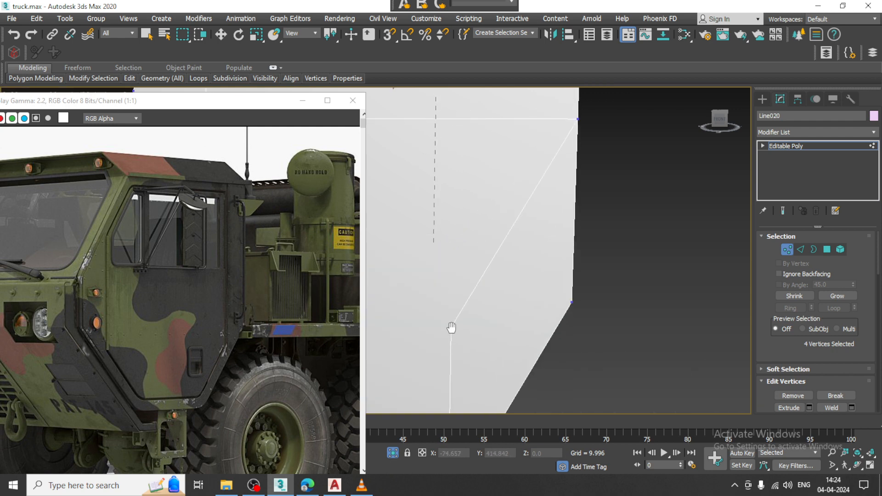
scroll(458, 244, "down", 4)
middle_click_drag(462, 173, 462, 219)
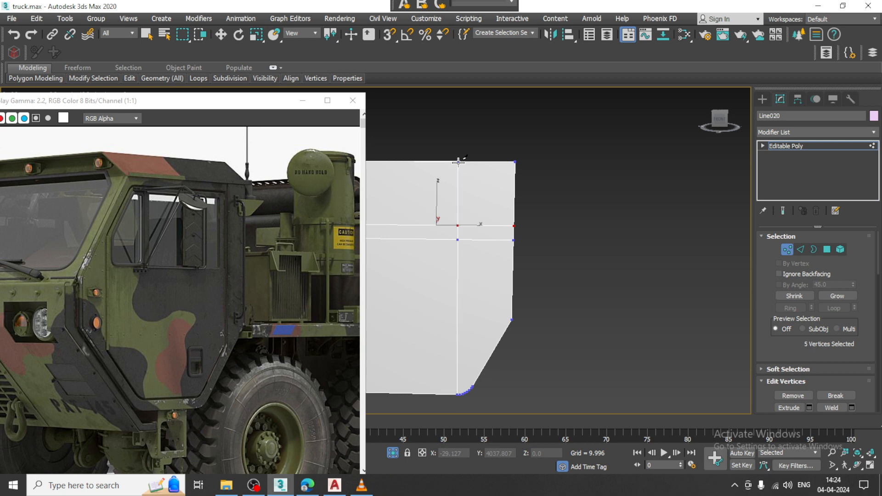
Step: Cut the matching rear vertical edge on the door's inner face, using wireframe display to reach the top vertex, and restore shaded display
scroll(548, 200, "down", 4)
middle_click_drag(555, 202, 415, 205, "alt")
scroll(506, 259, "up", 6)
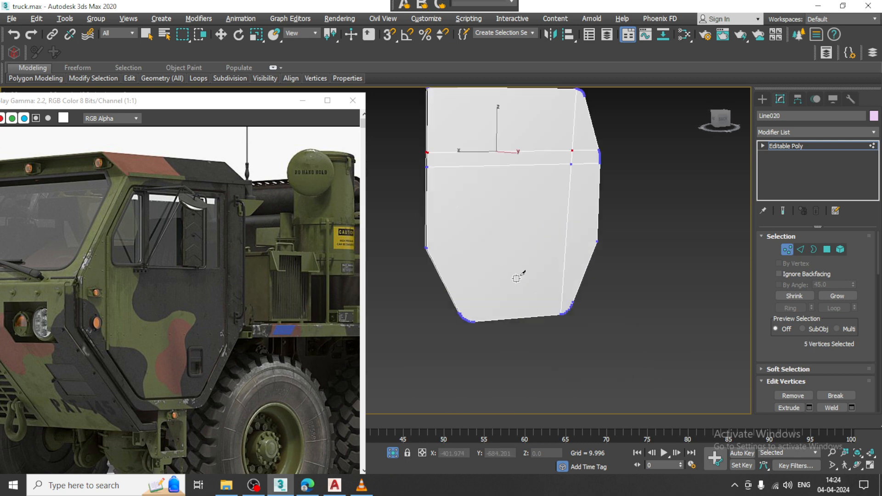
left_click(463, 320)
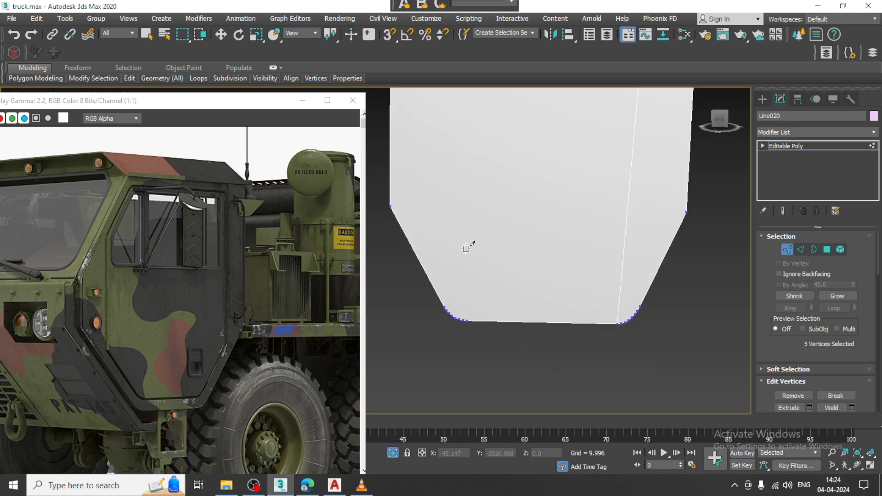
scroll(460, 303, "up", 3)
scroll(489, 220, "down", 5)
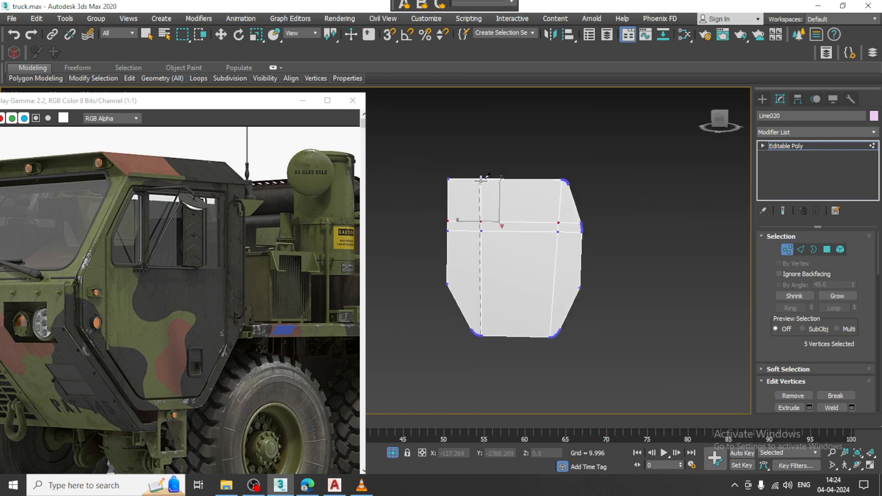
key("F3")
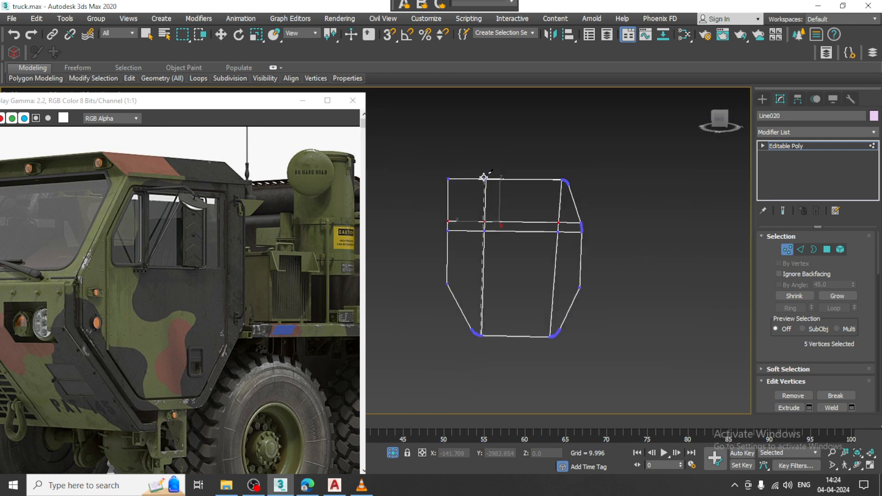
right_click(558, 189)
middle_click_drag(559, 189, 551, 215, "alt")
scroll(502, 191, "up", 4)
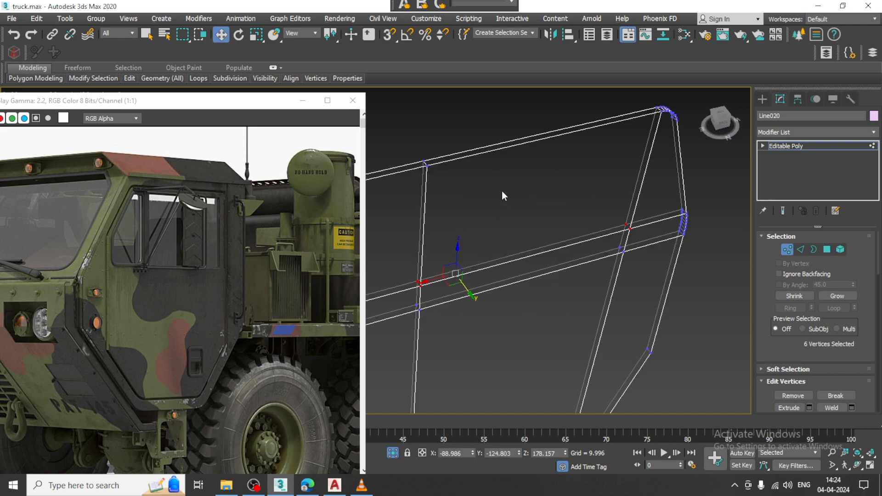
mouse_move(501, 191)
middle_mouse_down("alt")
mouse_move(494, 199)
mouse_move(502, 245)
mouse_move(656, 205)
mouse_move(604, 250)
middle_mouse_up("alt")
scroll(493, 199, "up", 2)
key("F3")
Step: Cut a horizontal edge across the outer face's upper part from the rounded top front corner's lower end to the rear edge
scroll(502, 239, "down", 4)
scroll(603, 250, "down", 4)
middle_click_drag(583, 314, 581, 195)
mouse_move(581, 196)
middle_mouse_down()
mouse_move(581, 214)
mouse_move(581, 200)
middle_mouse_up()
scroll(580, 214, "up", 2)
scroll(553, 194, "up", 4)
scroll(508, 151, "up", 2)
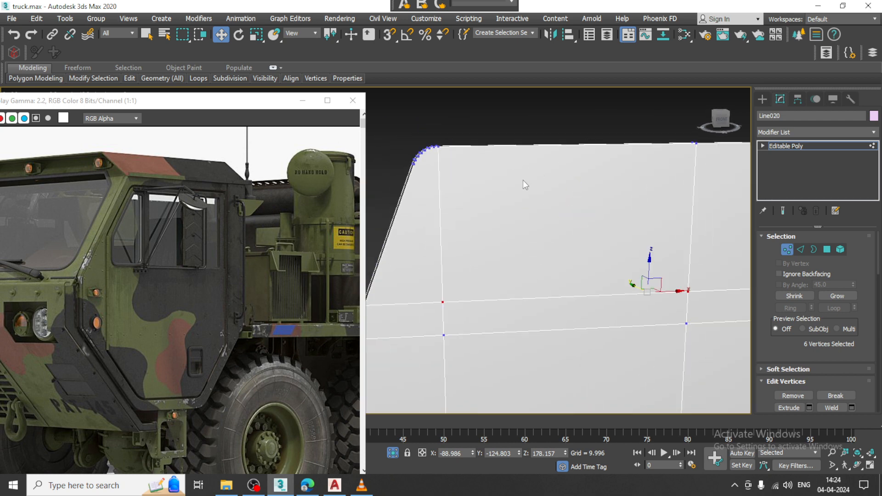
right_click(529, 169)
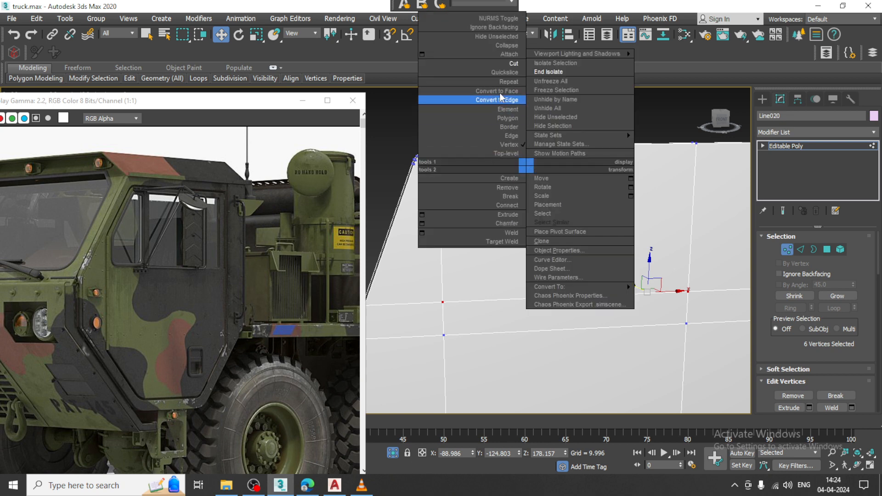
left_click(502, 64)
scroll(422, 142, "up", 2)
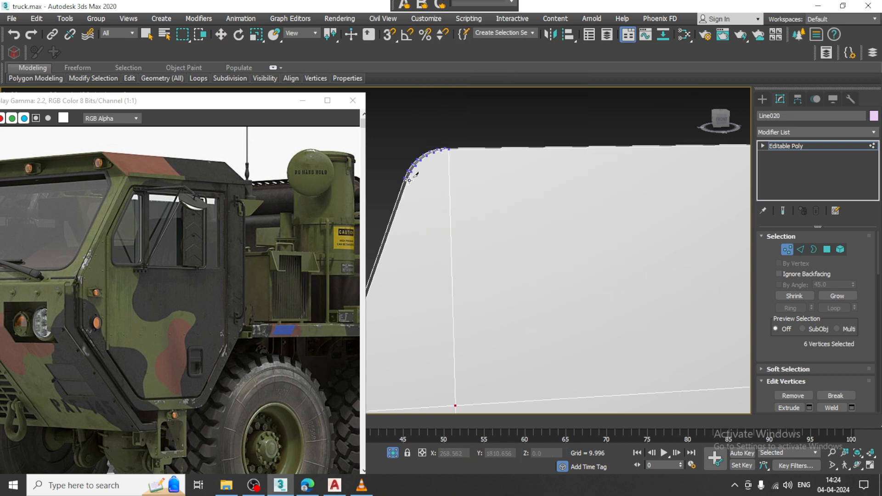
left_click(409, 180)
middle_click_drag(660, 184, 368, 187)
middle_click_drag(718, 185, 516, 189)
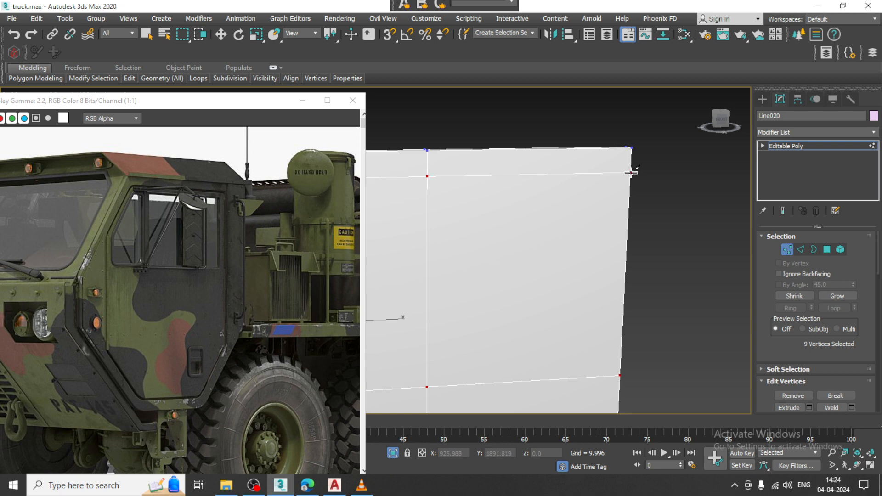
right_click(632, 176)
Step: Cut the matching upper horizontal edge across the door's inner face from the rounded top front corner's lower end to the rear edge
scroll(636, 197, "down", 5)
middle_click_drag(642, 202, 414, 200, "alt")
middle_click_drag(696, 189, 639, 224, "alt")
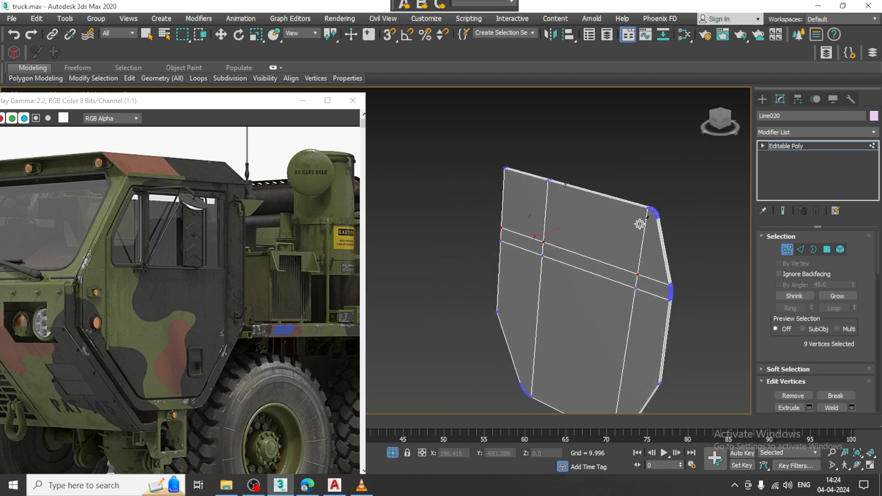
scroll(640, 224, "up", 5)
left_click(663, 168)
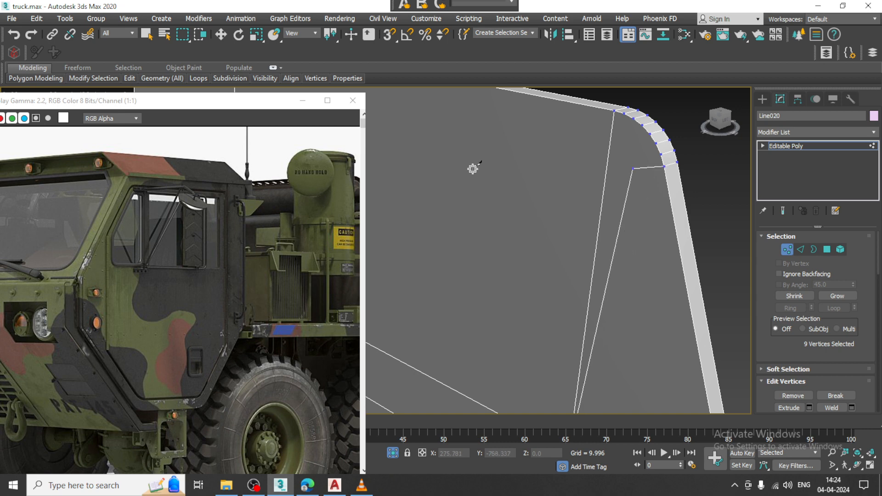
middle_click_drag(472, 169, 665, 225)
scroll(572, 177, "down", 4)
middle_click_drag(573, 177, 527, 169, "alt")
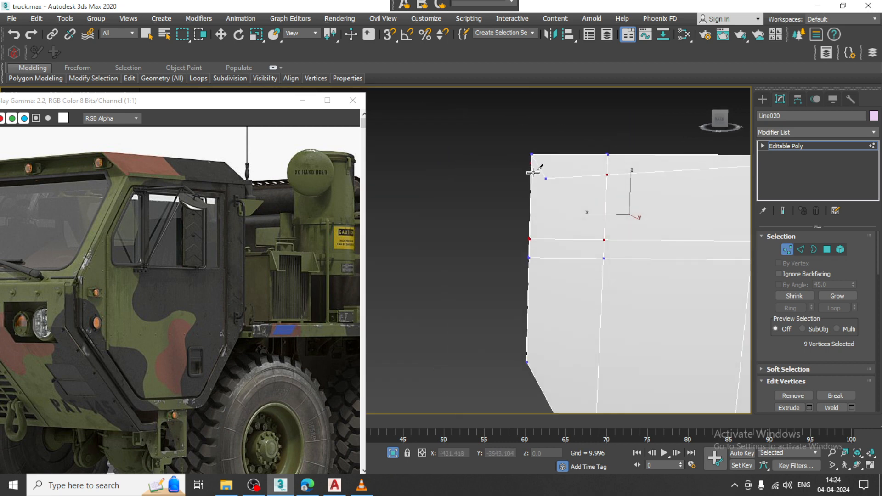
scroll(681, 234, "down", 4)
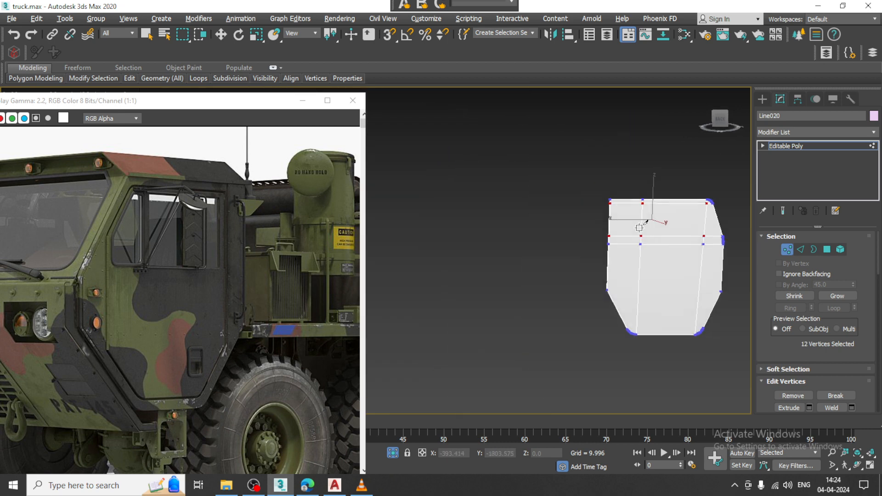
middle_click_drag(640, 229, 616, 208, "alt")
right_click(618, 232)
Step: In the front view, lower all vertices of the two middle horizontal lines together to a Z of about 168.5
middle_click_drag(616, 207, 596, 226, "alt")
scroll(600, 217, "up", 3)
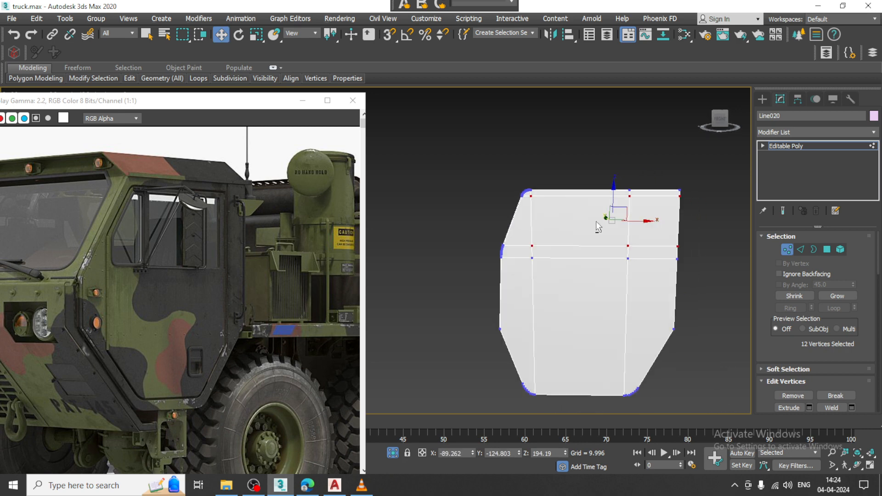
key("alt+w")
middle_click_drag(612, 179, 564, 143)
key("alt+w")
scroll(592, 193, "down", 3)
scroll(564, 143, "down", 3)
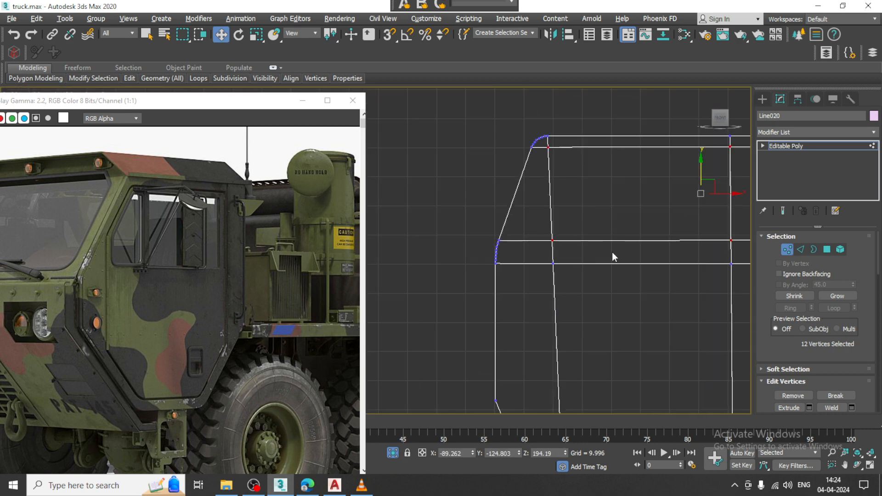
scroll(612, 251, "down", 2)
middle_click_drag(611, 252, 504, 230)
key("1")
key("1")
left_click_drag(416, 205, 591, 237)
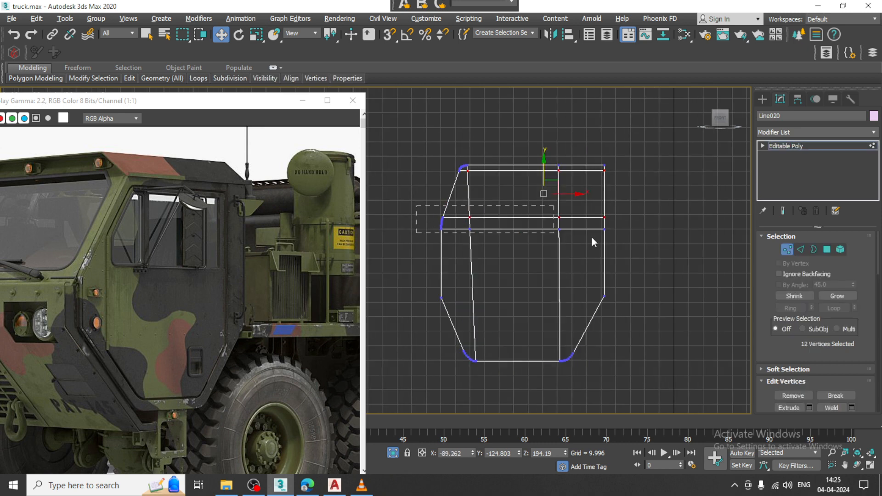
left_click_drag(486, 198, 490, 207)
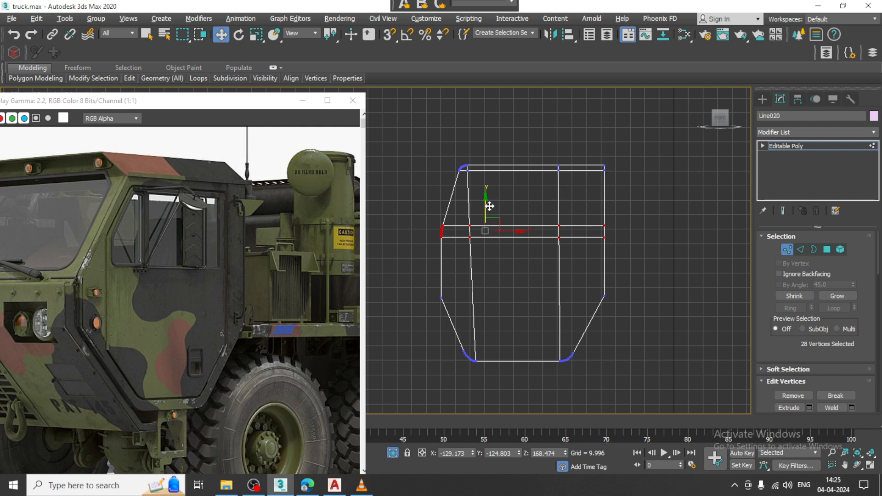
Step: Shift the front vertical line's top vertices, on the top edge and upper horizontal line, rearward by about 3.2 along X
scroll(469, 162, "up", 6)
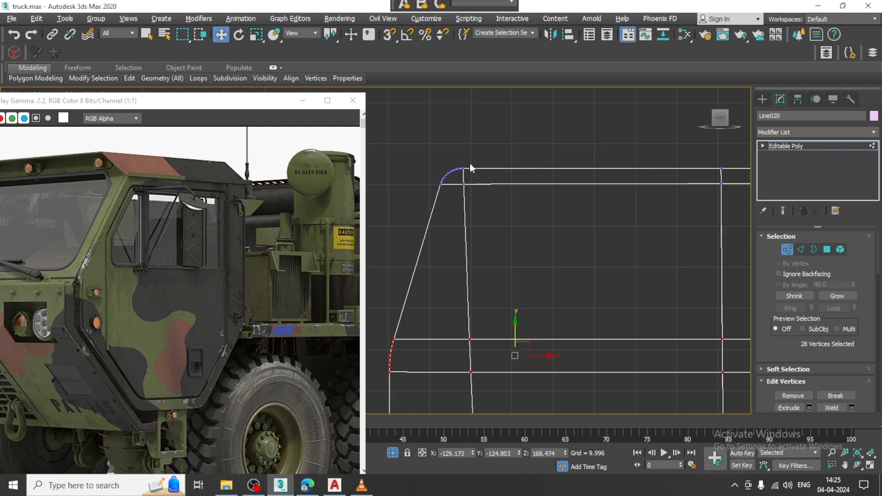
left_click_drag(513, 98, 536, 179)
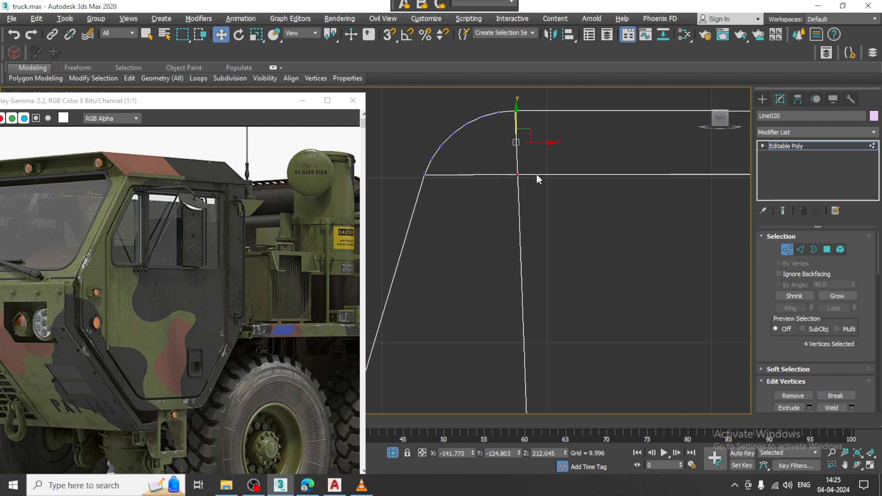
scroll(505, 152, "down", 8)
left_click_drag(515, 150, 523, 150)
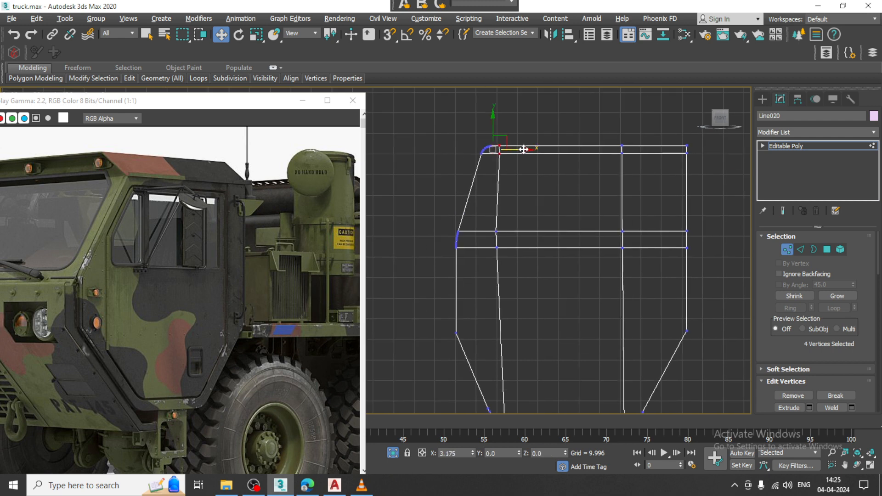
Step: Shift the front vertical line's vertices on the two middle horizontal lines rearward by about 1.2 along X
key("r")
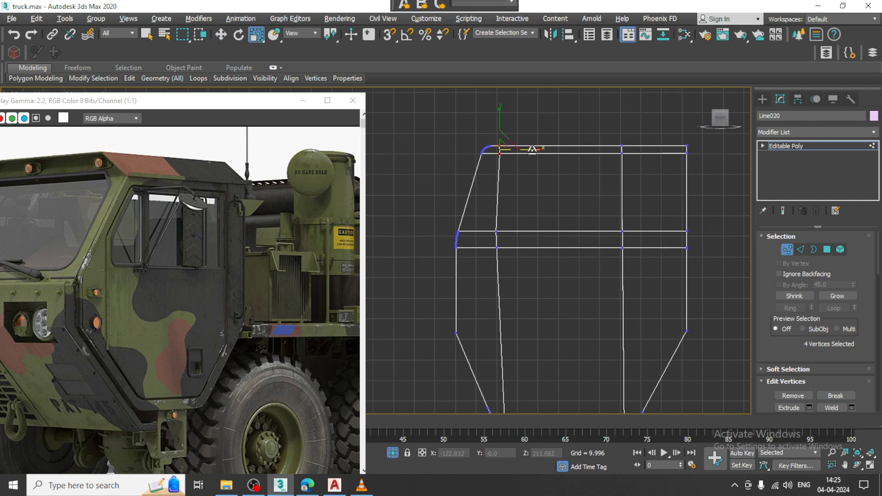
middle_click_drag(493, 189, 533, 173)
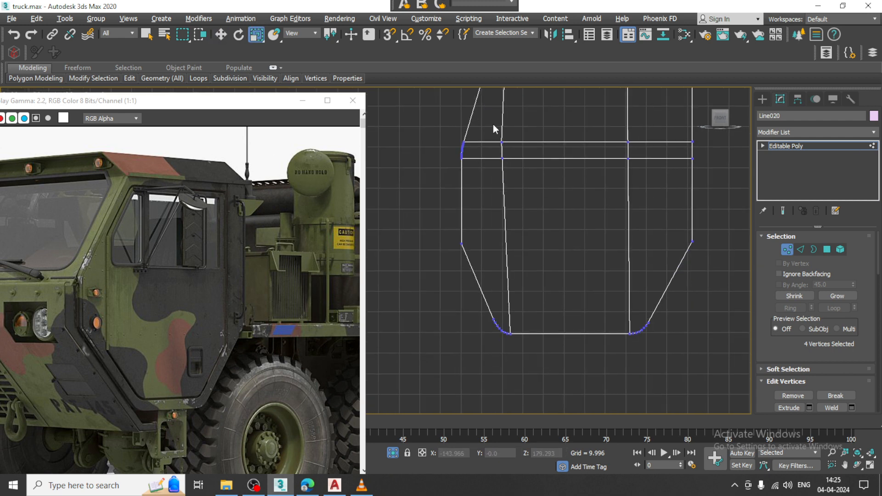
left_click_drag(493, 124, 518, 175)
scroll(518, 301, "up", 3)
middle_click_drag(523, 199, 529, 317)
scroll(516, 181, "down", 3)
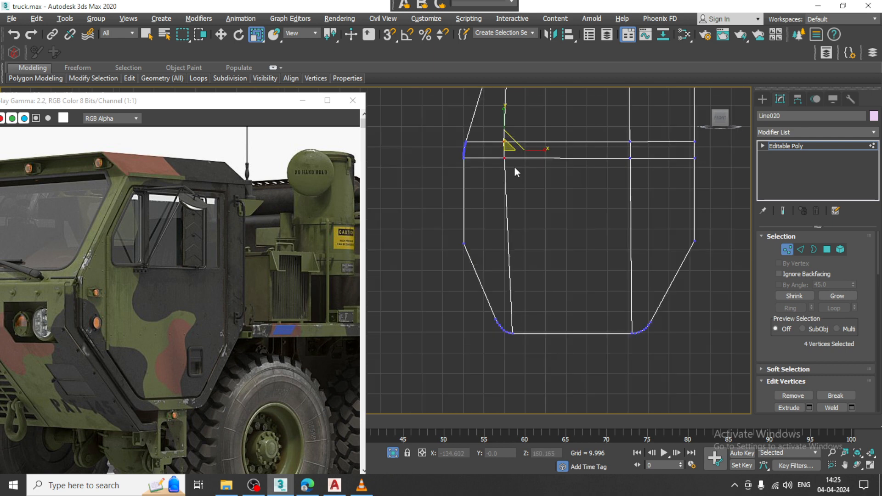
middle_click_drag(514, 172, 508, 237)
scroll(508, 237, "up", 3)
key("w")
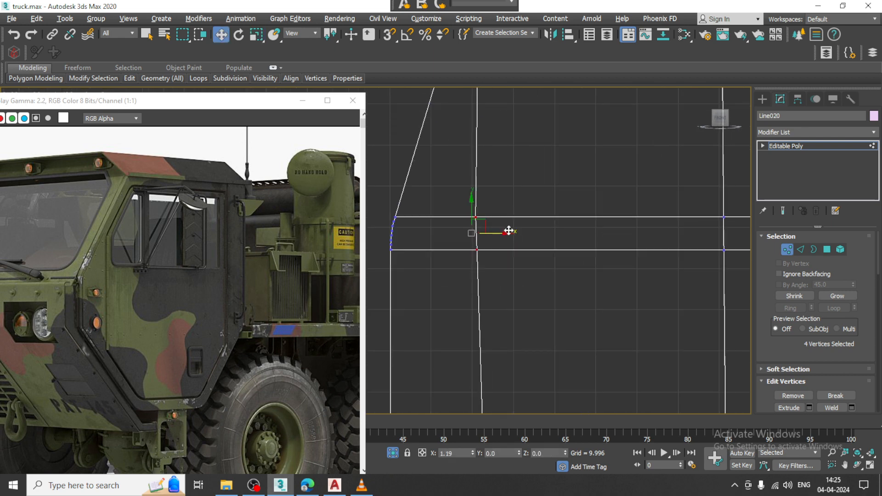
left_click_drag(508, 230, 514, 231)
scroll(515, 235, "down", 4)
middle_click_drag(529, 304, 519, 216)
middle_click_drag(510, 355, 501, 242)
scroll(502, 243, "up", 2)
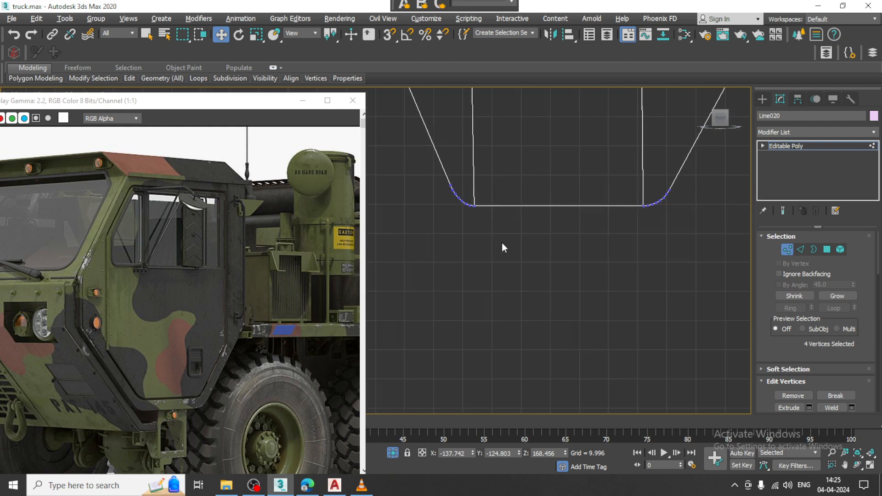
middle_click_drag(484, 151, 474, 340)
scroll(475, 340, "down", 5)
middle_click_drag(480, 264, 544, 211)
scroll(508, 291, "up", 5)
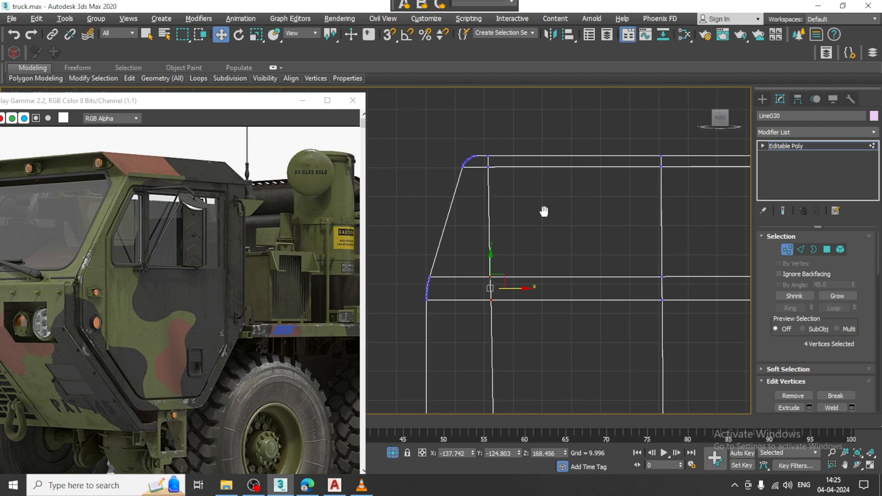
Step: Add vertical Swift Loop edges just behind the door's front vertical line and just ahead of its rear vertical line
left_click(828, 251)
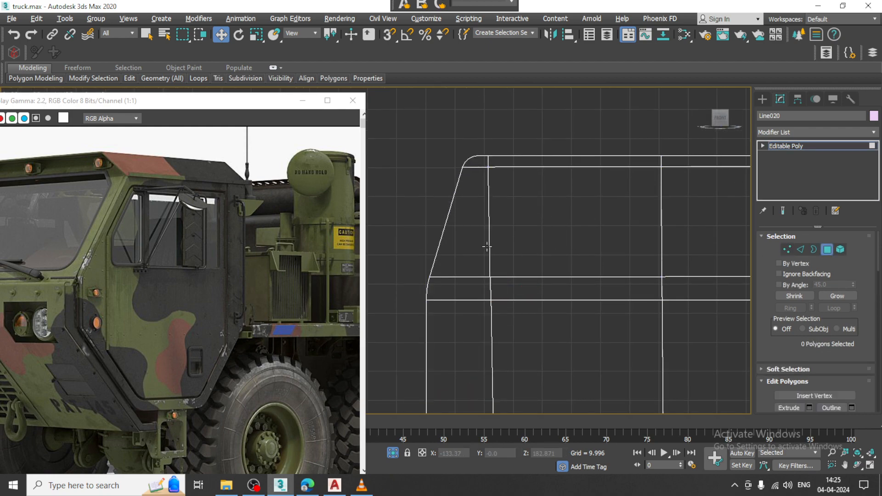
left_click(466, 245)
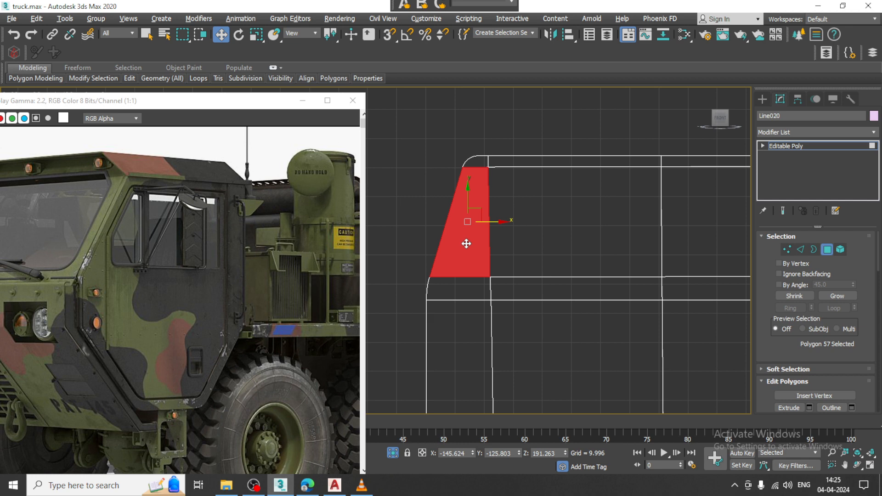
left_click(854, 148)
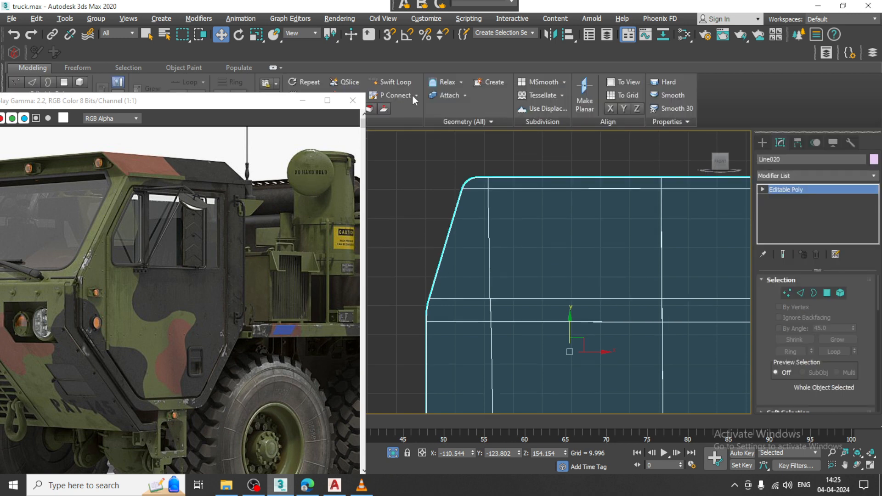
left_click(395, 82)
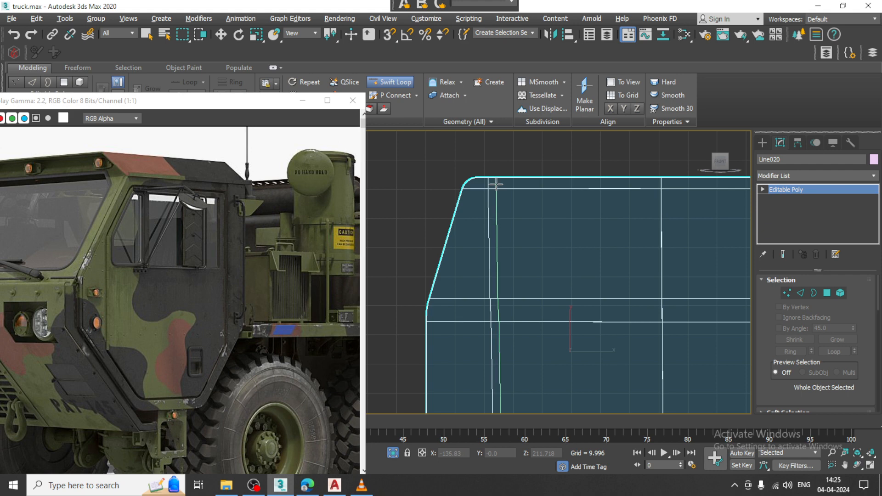
scroll(652, 257, "down", 4)
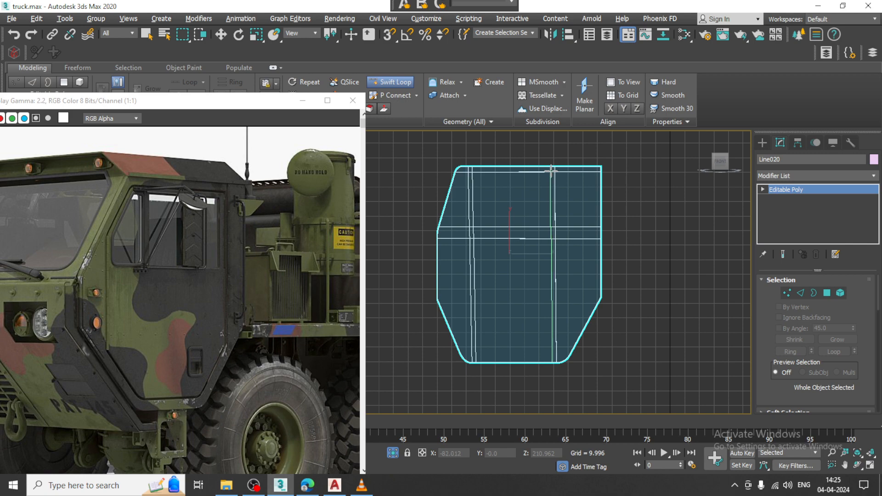
key("w")
middle_click_drag(552, 170, 509, 175, "alt")
key("f")
scroll(559, 210, "down", 4)
scroll(509, 174, "down", 3)
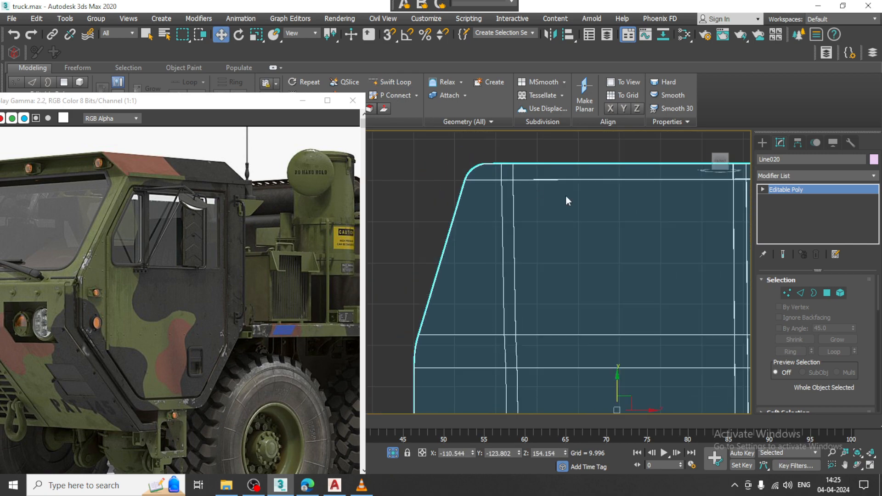
Step: Add a horizontal Swift Loop edge just below the door's upper horizontal line
middle_click_drag(566, 196, 513, 199)
left_click(396, 82)
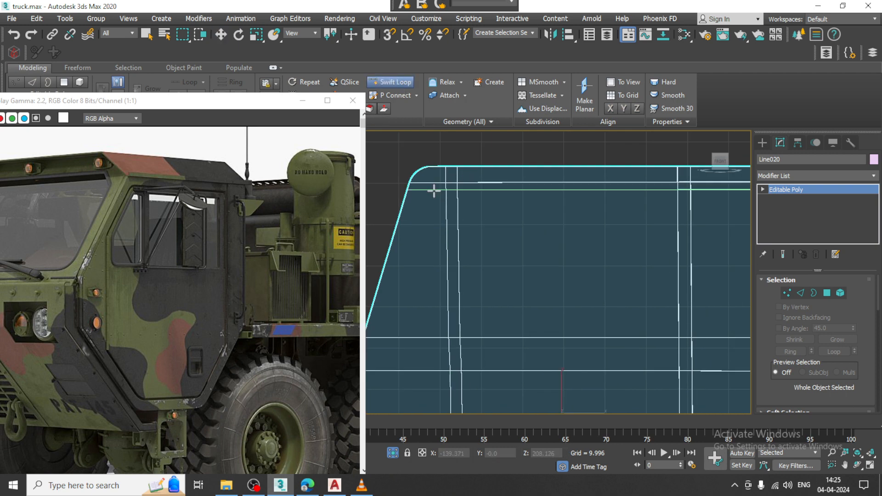
left_click(410, 188)
scroll(410, 188, "down", 4)
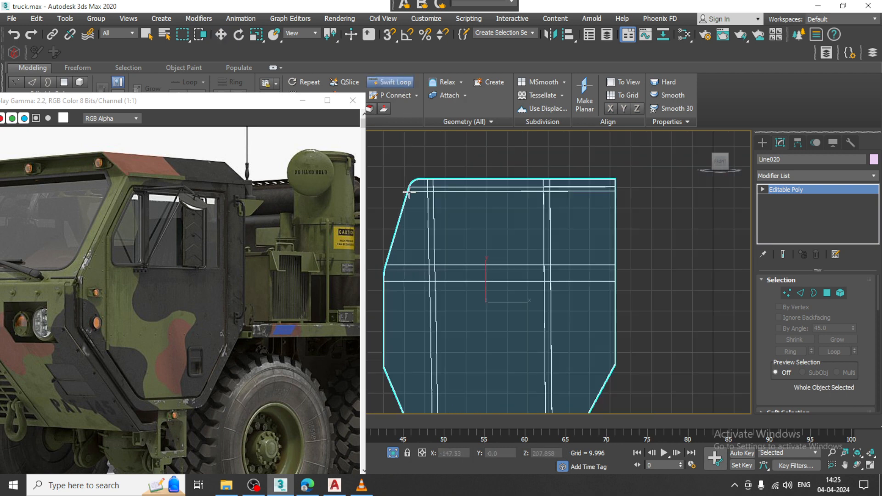
key("w")
Step: In the perspective view, inset the outer face's tapered front window polygon and large rear window polygon together by 1.0
left_click(827, 294)
left_click(421, 234)
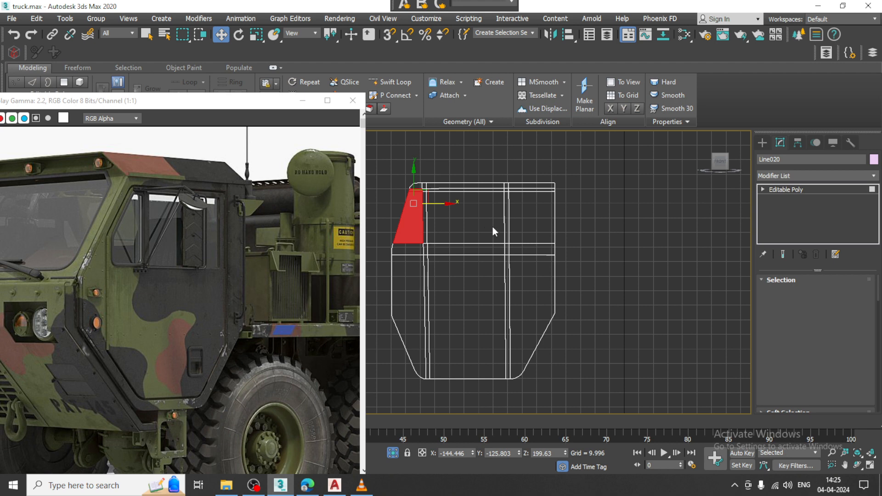
key("alt+w")
right_click(646, 320)
key("alt+w")
scroll(528, 236, "up", 3)
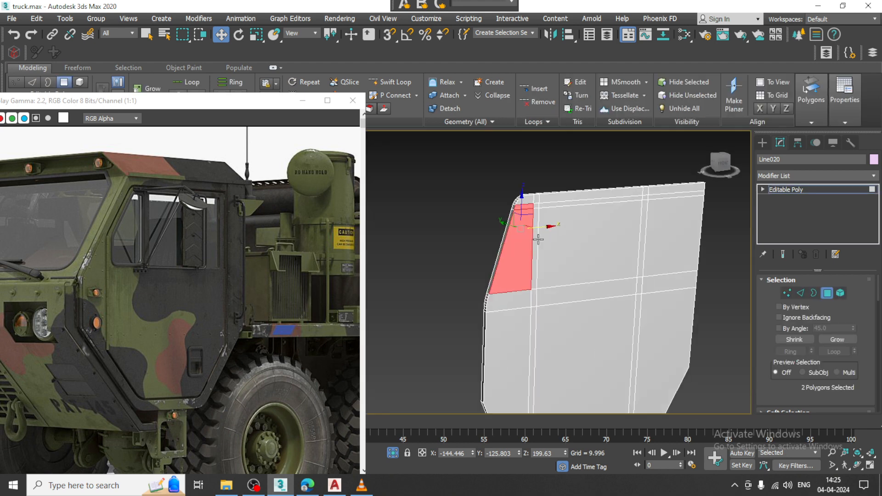
left_click(528, 234)
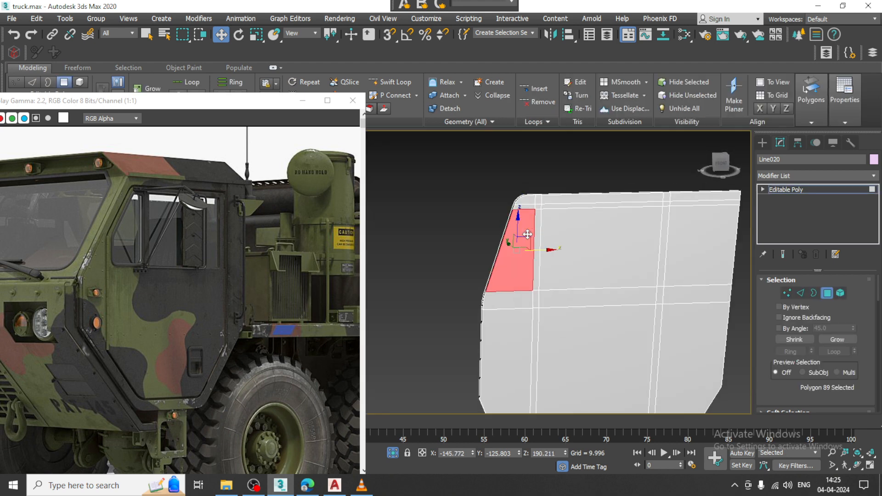
left_click(603, 240, "ctrl")
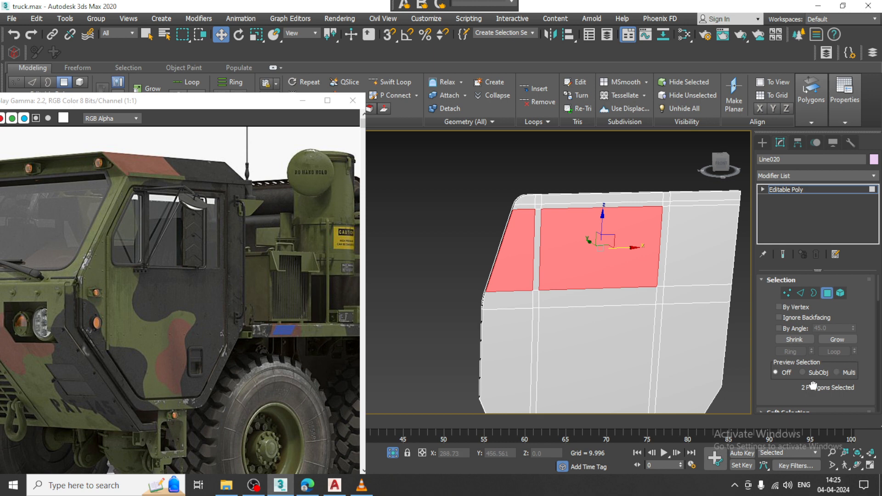
scroll(813, 386, "down", 3)
left_click(851, 366)
middle_click_drag(535, 220, 551, 239, "alt")
scroll(542, 248, "up", 4)
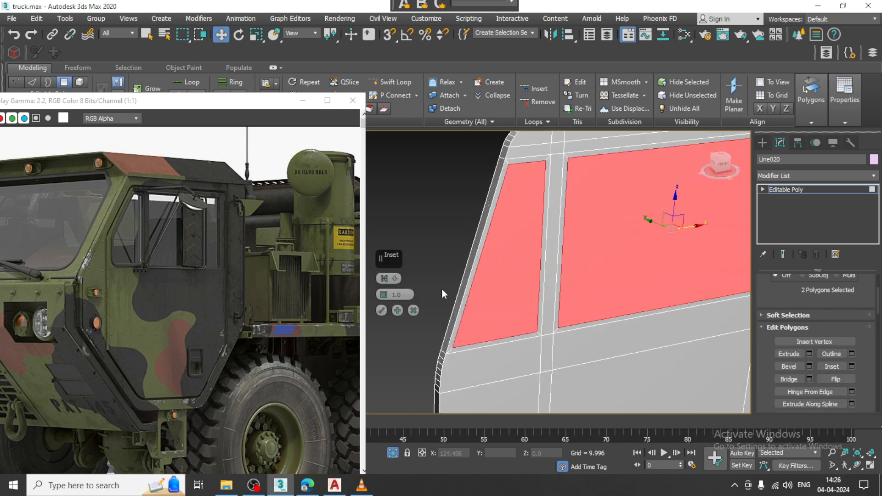
left_click(381, 311)
middle_click_drag(542, 296, 607, 289, "alt")
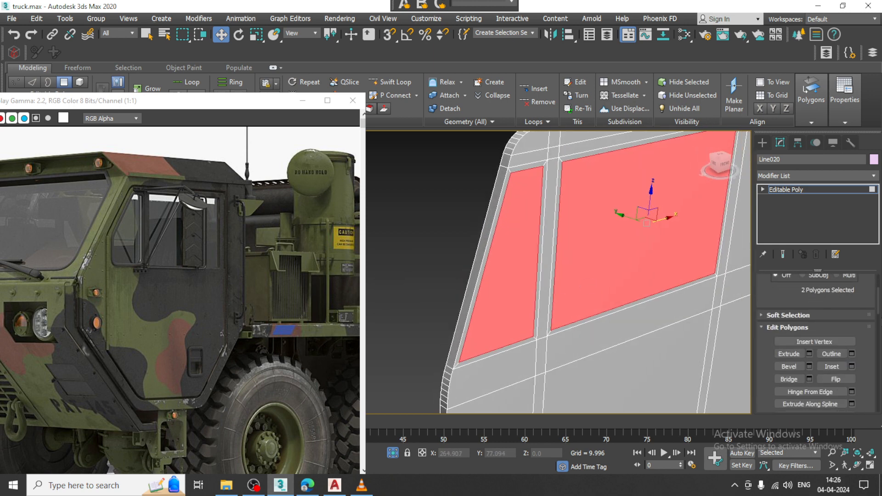
Step: Extrude both inset window polygons inward with a height of about -1.216
left_click(808, 354)
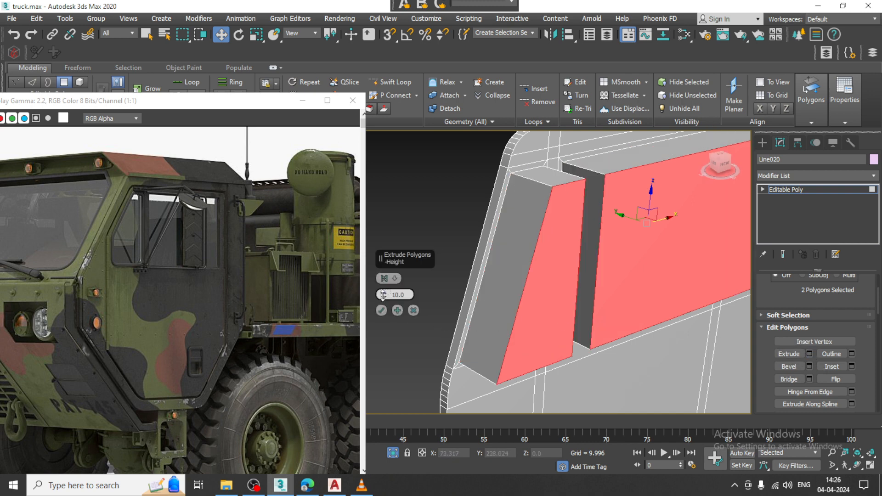
left_click_drag(383, 295, 408, 343)
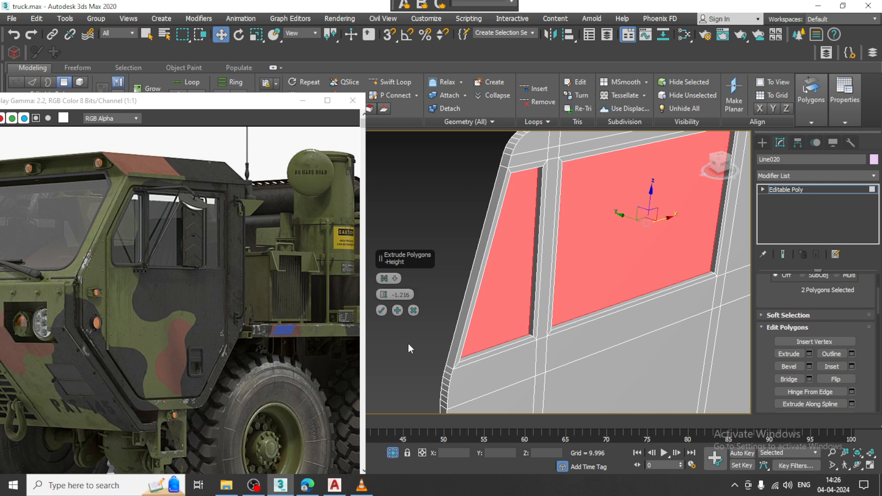
left_click(382, 311)
middle_click_drag(504, 291, 546, 256, "alt")
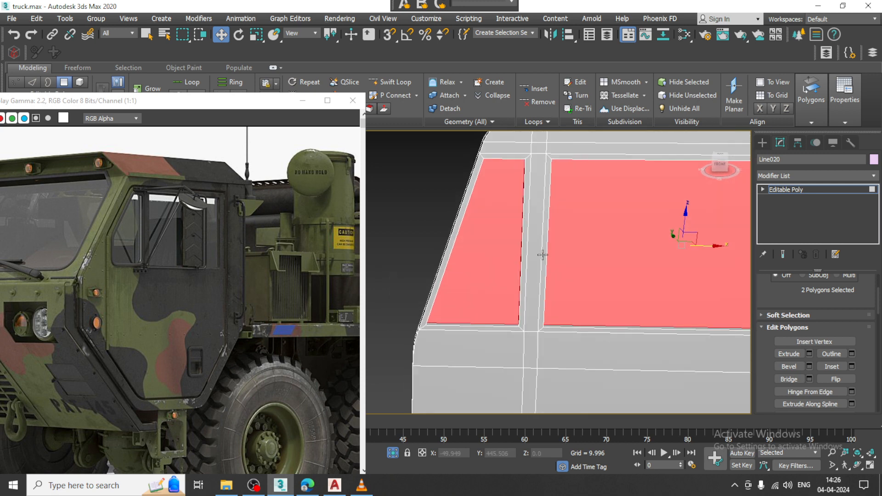
Step: Try adding Swift Loop edges along the front and rear sides of the front window's recessed face
scroll(542, 254, "down", 4)
left_click(391, 82)
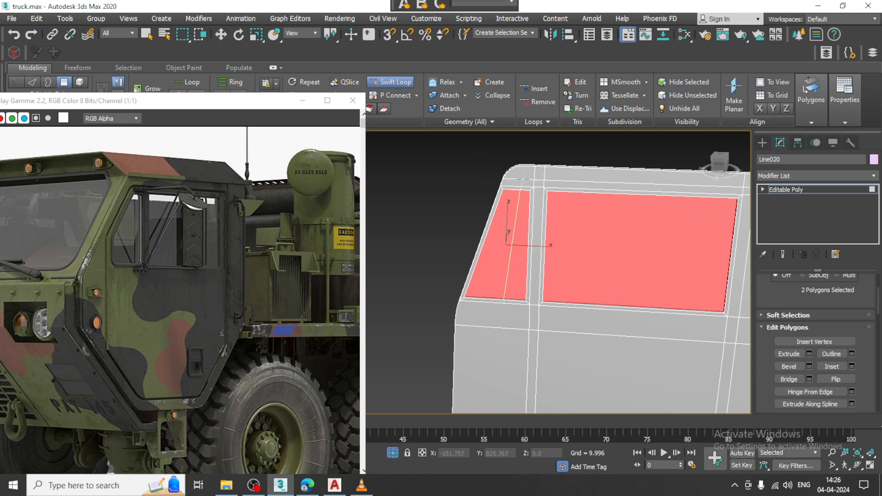
left_click(504, 189)
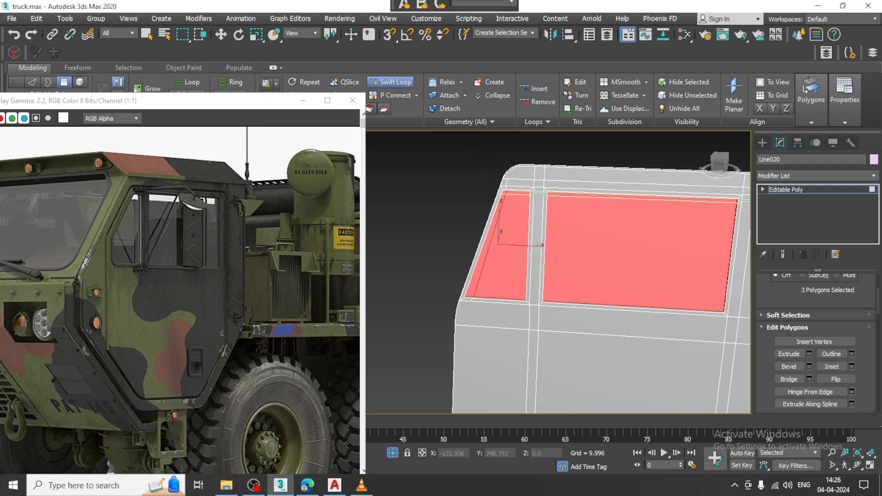
left_click(527, 190)
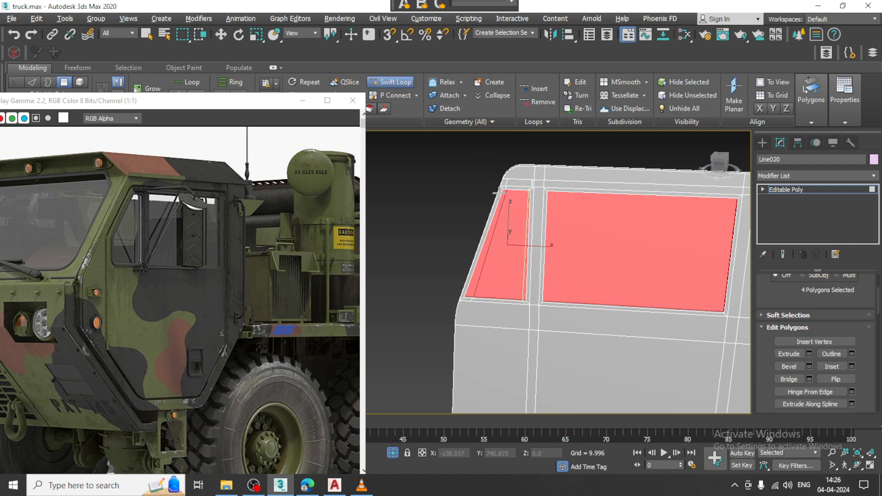
scroll(500, 193, "up", 5)
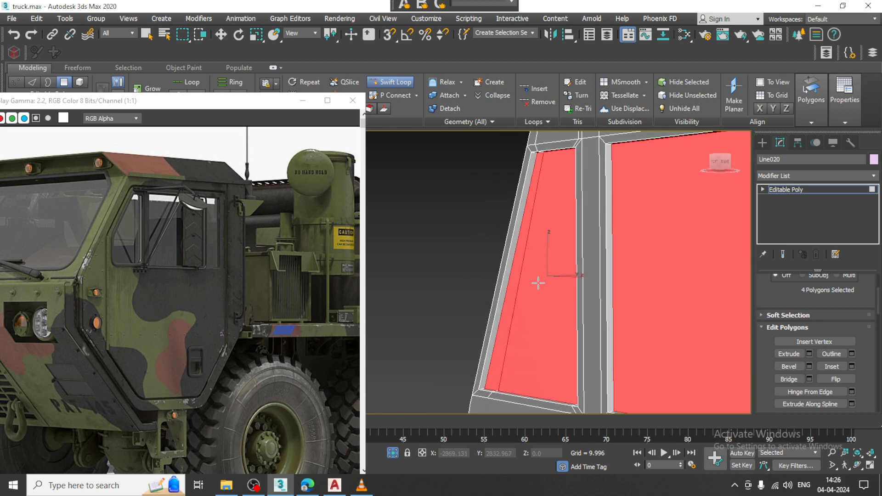
key("ctrl+z")
scroll(539, 156, "up", 4)
key("ctrl+z")
Step: Examine the recessed window openings and their corners from the door's inner and outer sides
mouse_move(539, 156)
middle_mouse_down("alt")
mouse_move(524, 149)
mouse_move(530, 154)
middle_mouse_up("alt")
middle_click_drag(609, 226, 735, 244, "alt")
scroll(735, 243, "down", 5)
middle_click_drag(670, 215, 652, 204, "alt")
scroll(591, 223, "up", 5)
middle_click_drag(652, 204, 553, 198)
scroll(528, 220, "up", 2)
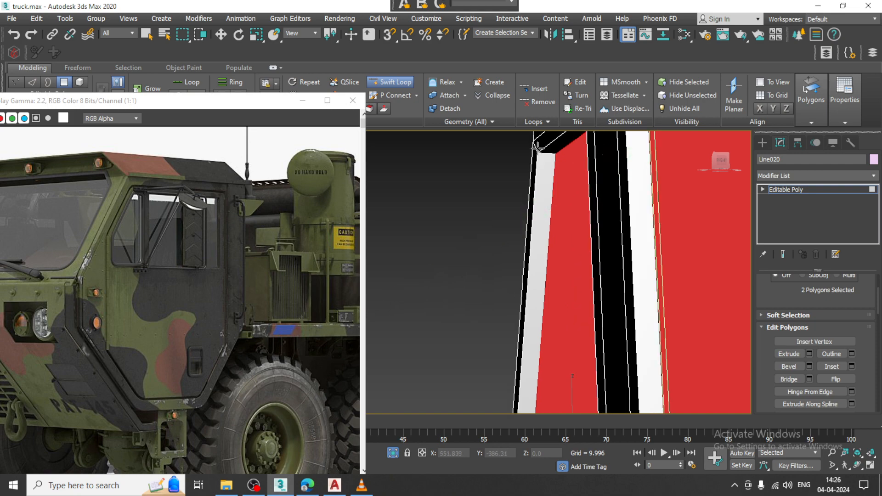
scroll(556, 155, "down", 5)
middle_click_drag(556, 154, 614, 226, "alt")
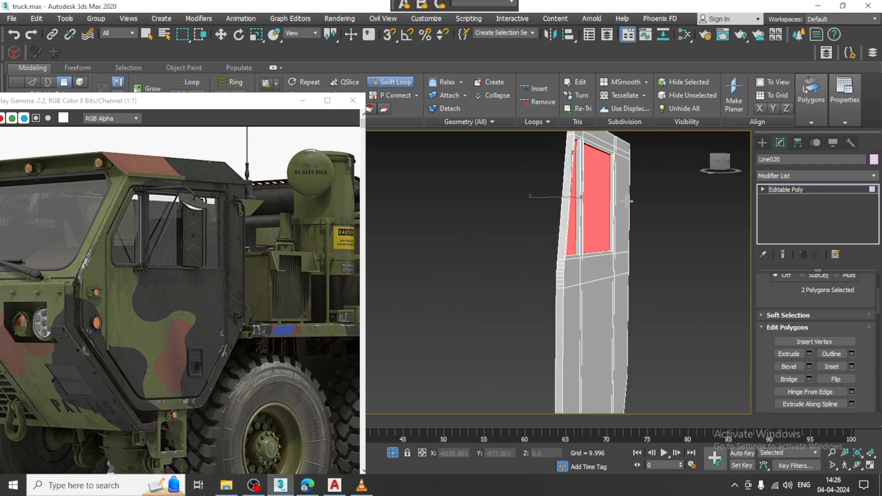
scroll(614, 226, "up", 3)
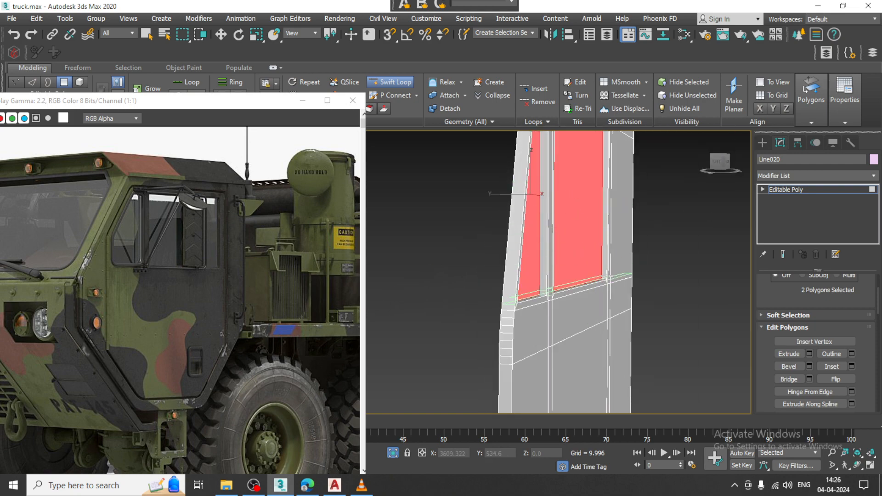
scroll(602, 285, "up", 3)
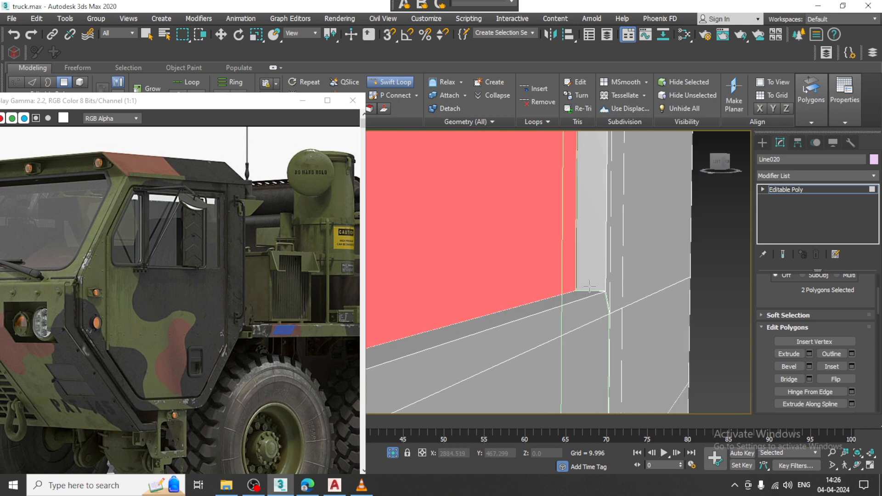
scroll(600, 288, "down", 4)
key("w")
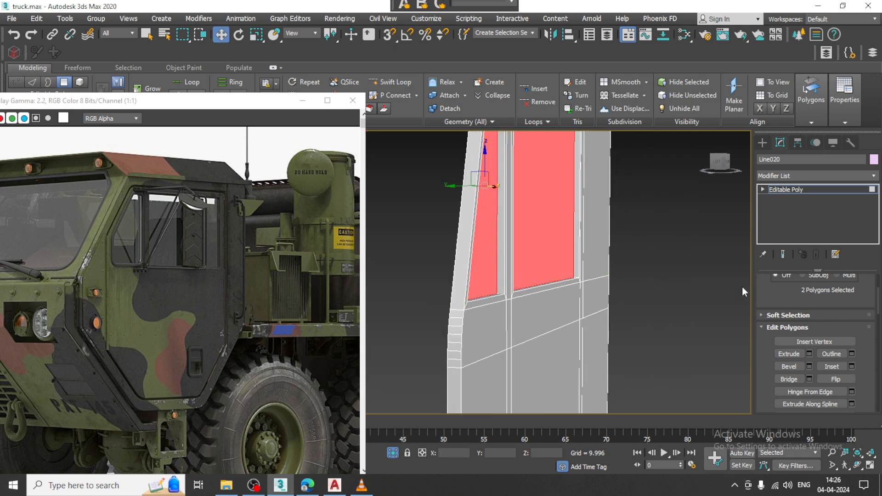
Step: Connect the ring of depth edges around the large rear window's recess with 2 segments and a pinch of 50
key("2")
scroll(536, 216, "up", 4)
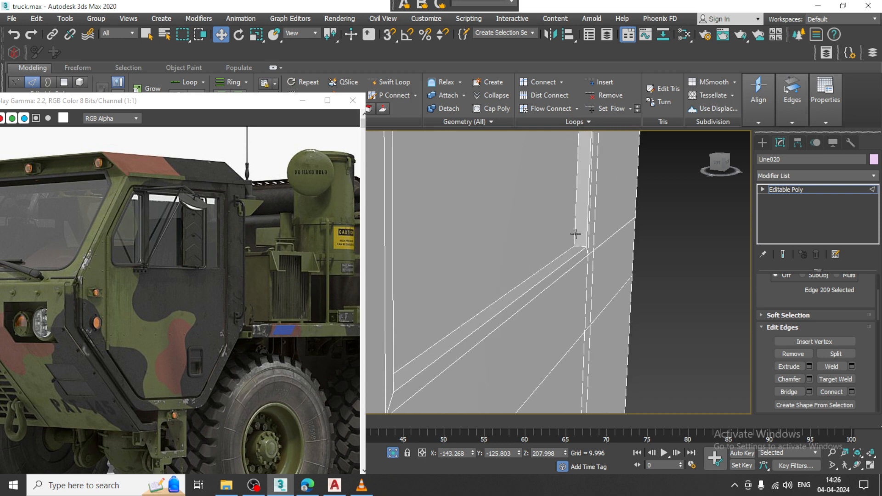
left_click(580, 246)
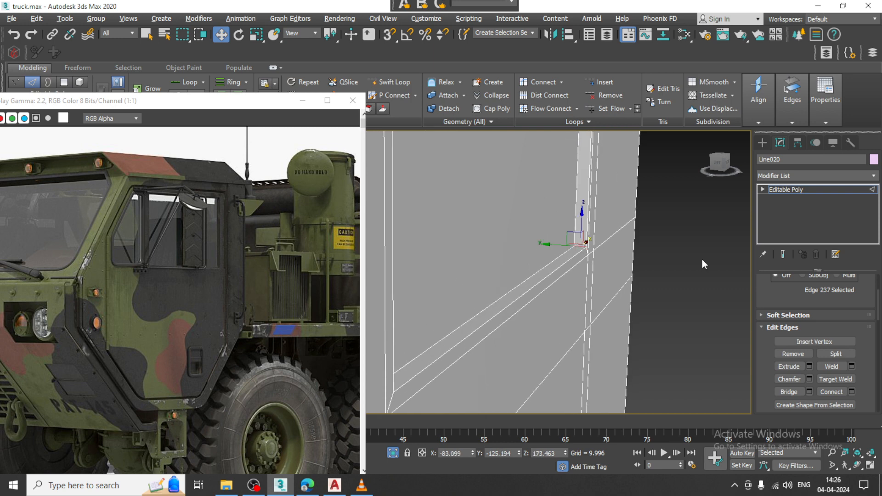
key("alt+l")
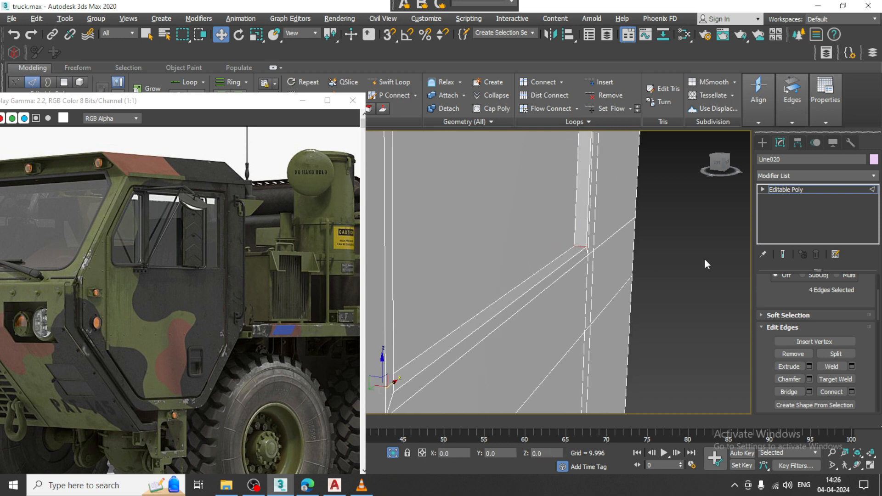
left_click(852, 391)
left_click_drag(387, 280, 376, 211)
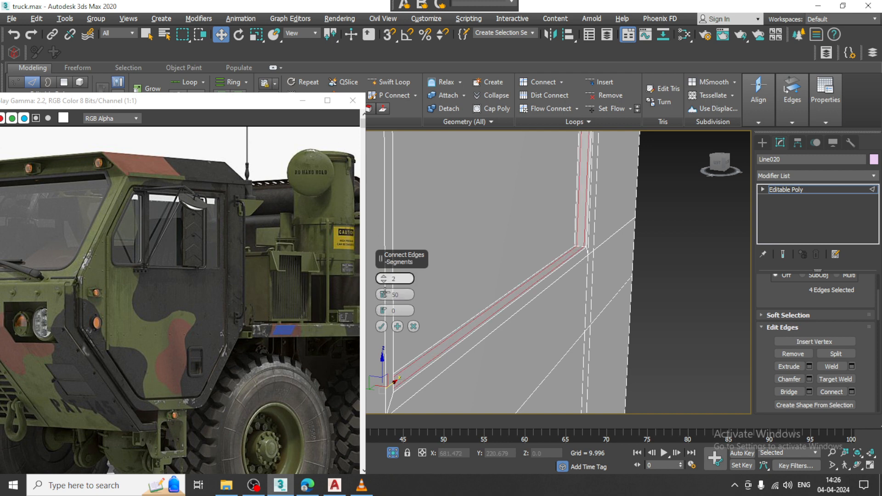
left_click(381, 326)
Step: Connect the tapered front window's ring of recess depth edges with 2 segments and a pinch of 50
scroll(564, 299, "down", 2)
middle_click_drag(565, 299, 562, 277, "alt")
scroll(563, 278, "up", 4)
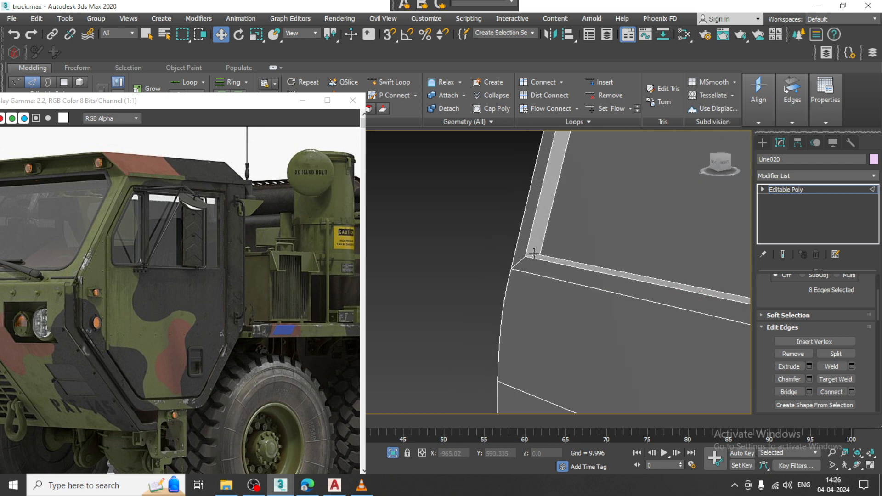
left_click(533, 256)
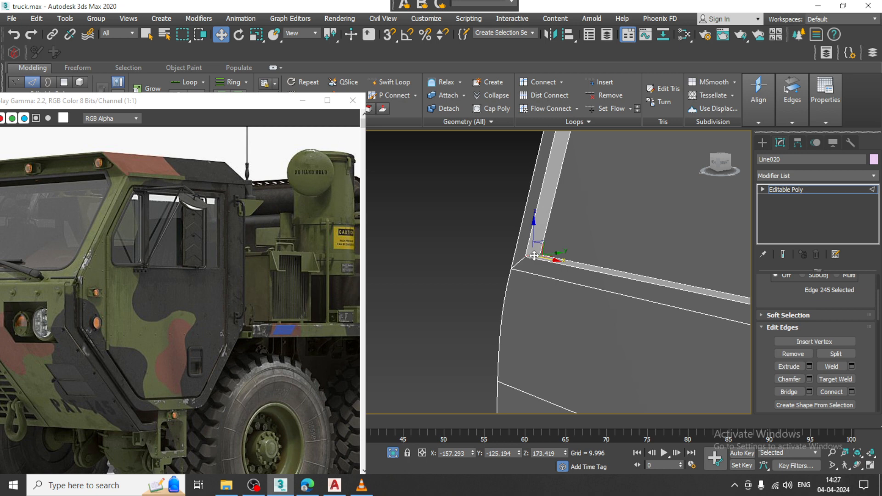
key("alt+r")
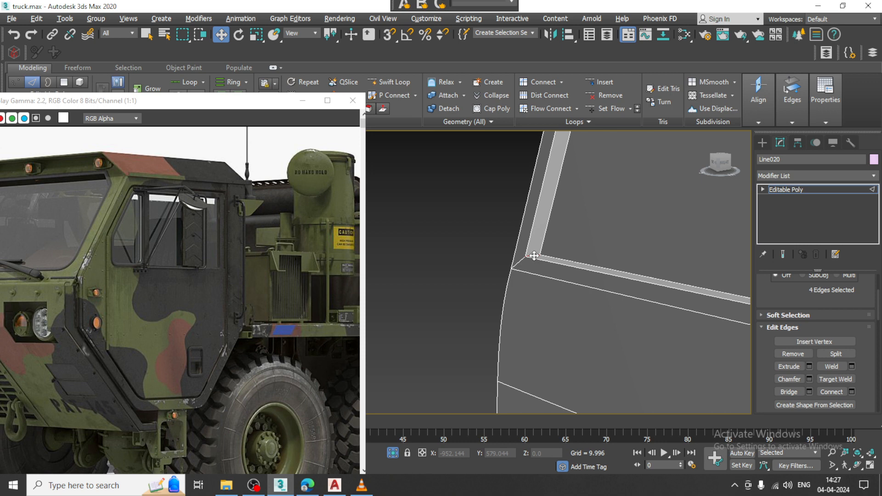
left_click(534, 255)
left_click(852, 391)
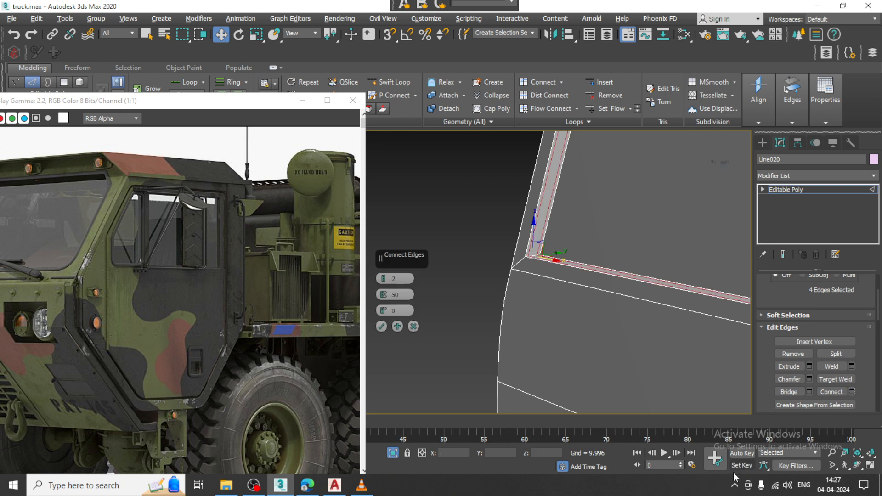
left_click(381, 326)
Step: In the Front view, move all vertices of the door's straight rear edge toward the windows, to about X -56.475
scroll(535, 260, "down", 3)
middle_click_drag(535, 260, 508, 276)
scroll(534, 281, "down", 4)
middle_click_drag(460, 233, 444, 234, "alt")
middle_click_drag(508, 240, 447, 232)
middle_click_drag(514, 248, 540, 241)
scroll(503, 236, "up", 3)
scroll(511, 234, "down", 3)
middle_click_drag(540, 241, 532, 238, "alt")
scroll(561, 264, "up", 3)
key("alt+w")
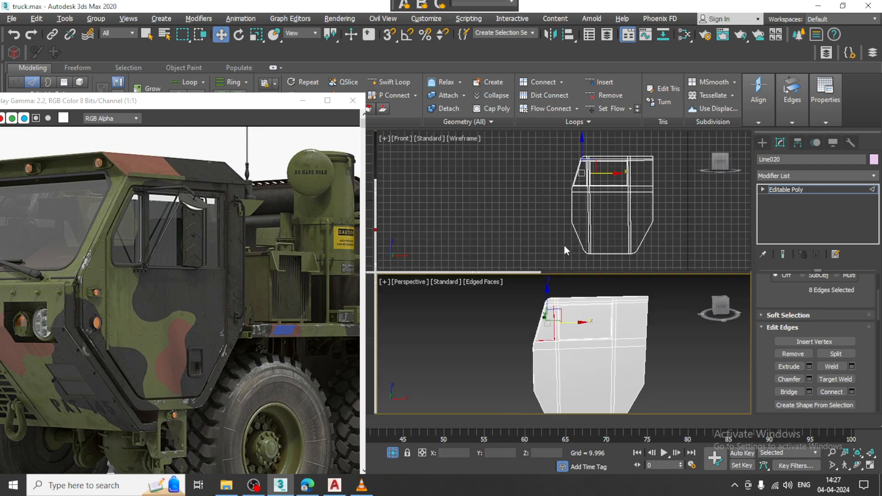
scroll(564, 245, "down", 3)
key("alt+w")
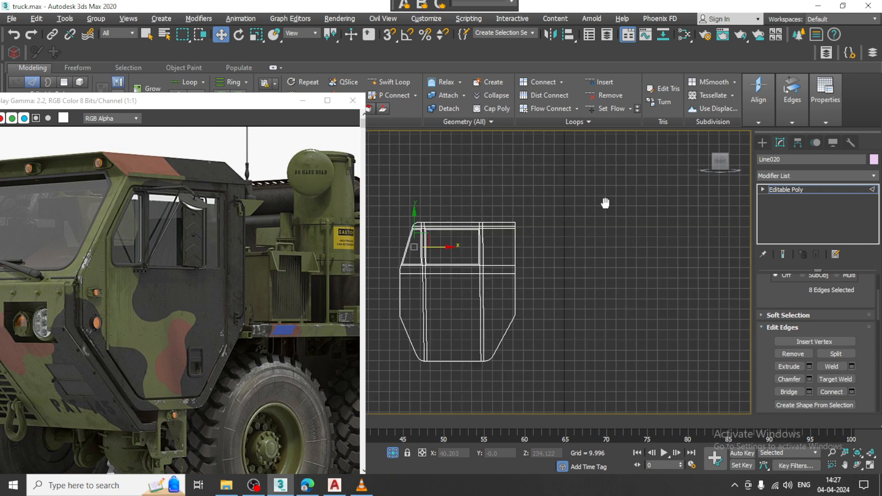
key("1")
scroll(514, 246, "up", 2)
left_click_drag(582, 399, 582, 399)
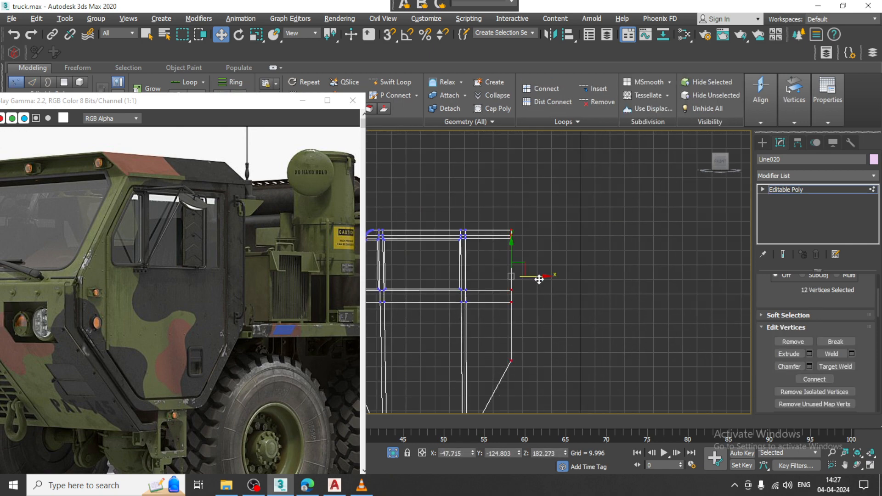
left_click_drag(537, 275, 526, 274)
scroll(504, 273, "up", 2)
key("alt+w")
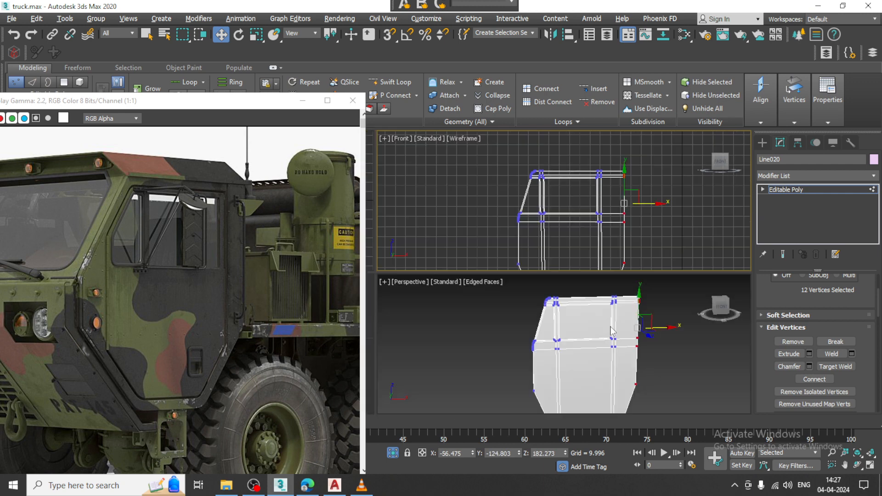
scroll(611, 228, "up", 3)
key("alt+w")
middle_click_drag(627, 210, 608, 210)
left_click(761, 142)
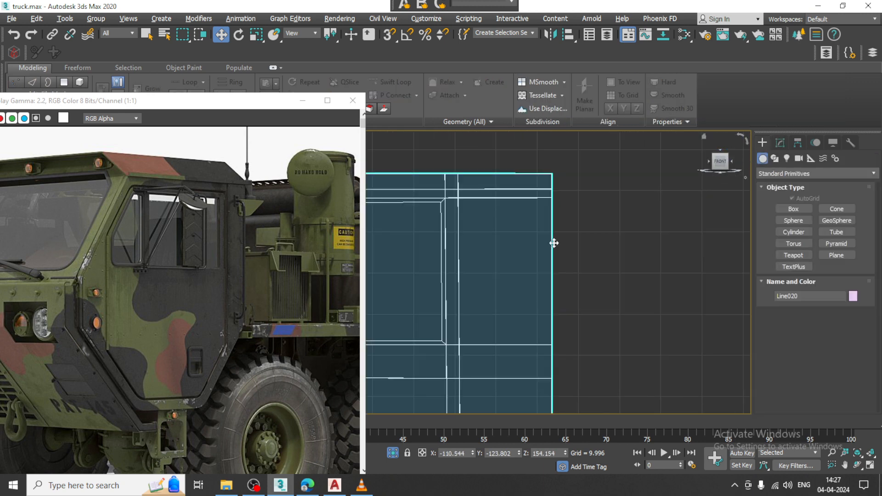
left_click(794, 209)
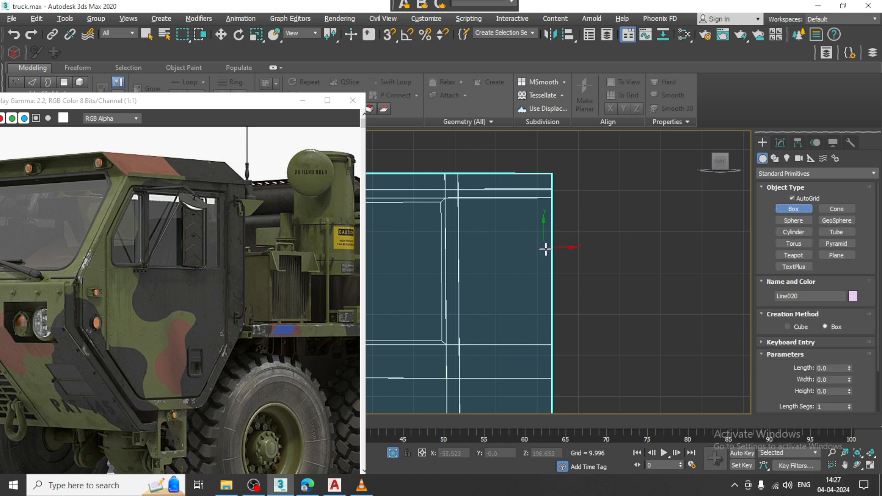
scroll(546, 248, "down", 2)
right_click(596, 245)
key("1")
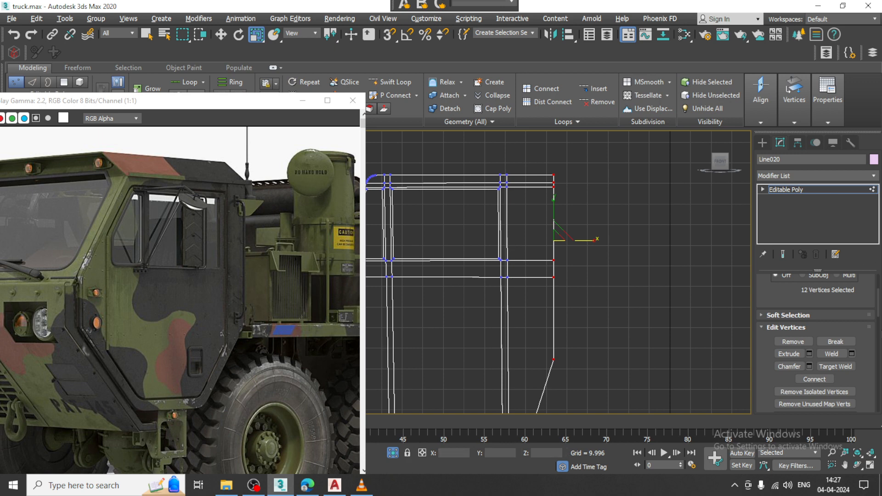
Step: Create a small, tall narrow box on the door's upper rear corner, behind the rear window
left_click(762, 142)
left_click(788, 209)
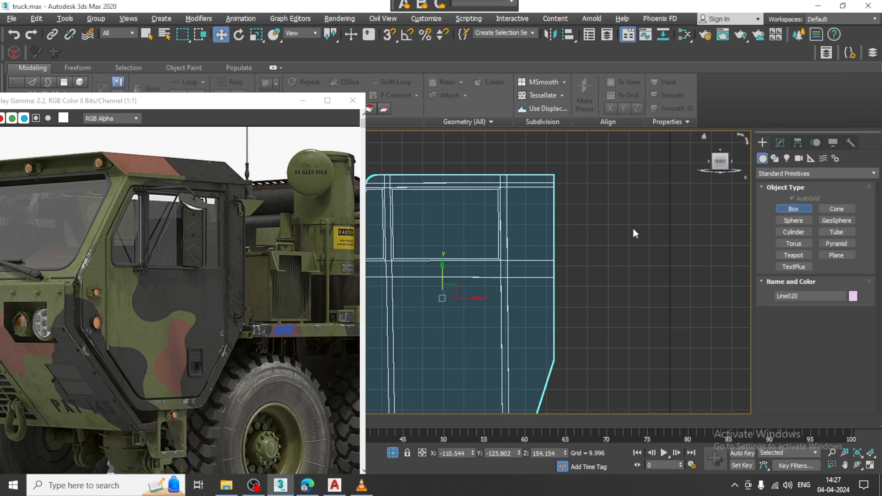
scroll(634, 230, "up", 3)
middle_click_drag(627, 246, 750, 251)
scroll(751, 252, "down", 2)
middle_click_drag(616, 206, 550, 209)
scroll(596, 223, "up", 2)
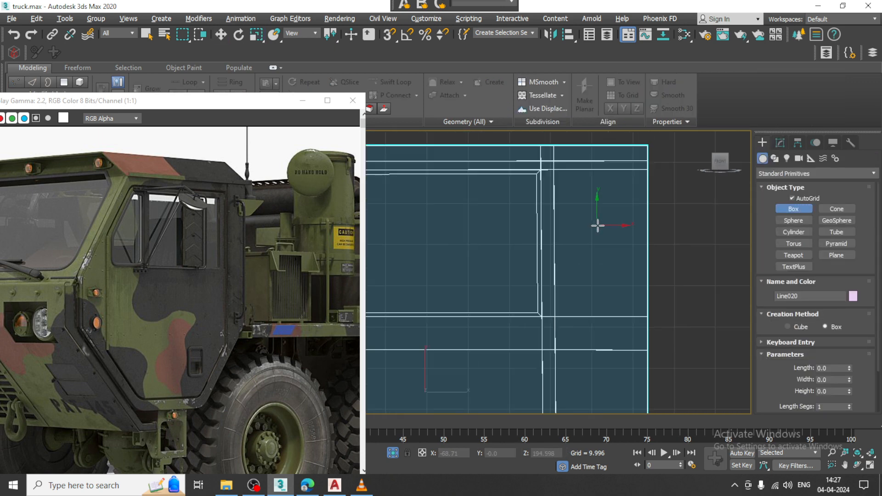
middle_click_drag(633, 210, 603, 218)
scroll(604, 218, "up", 2)
left_click_drag(596, 168, 608, 193)
left_click(606, 201)
right_click(648, 229)
Step: In the perspective view, move the small box along Y so it stands out from the door's outer face
key("alt+w")
key("z")
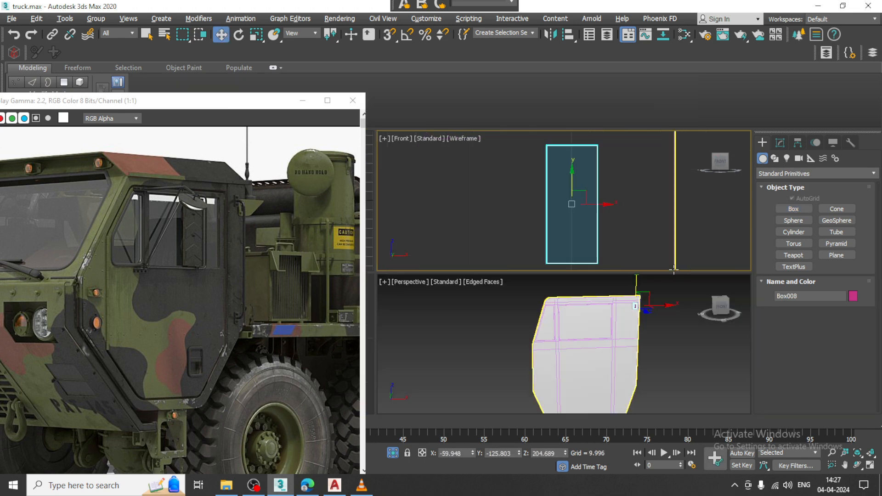
key("alt+w")
scroll(594, 262, "down", 3)
middle_click_drag(584, 259, 593, 268, "alt")
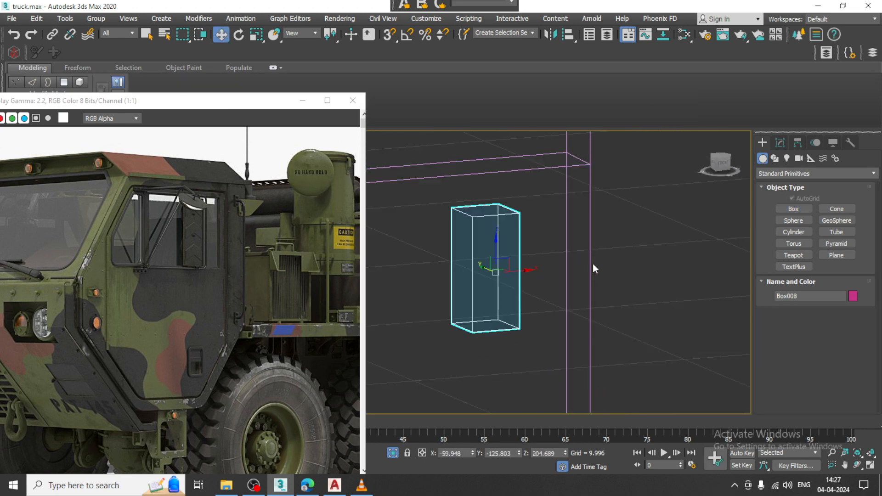
key("shift+super")
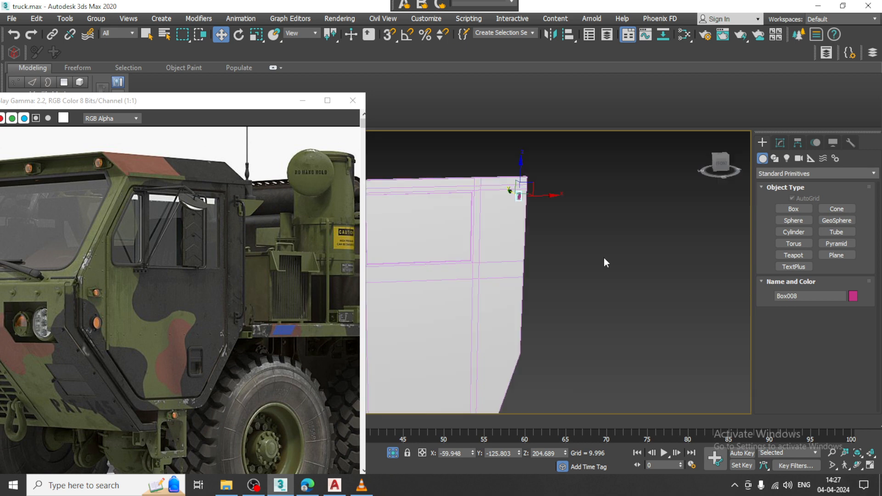
key("alt+w")
right_click(639, 181)
middle_click_drag(639, 181, 633, 180)
key("f")
middle_click_drag(664, 334, 636, 319)
key("z")
key("alt+w")
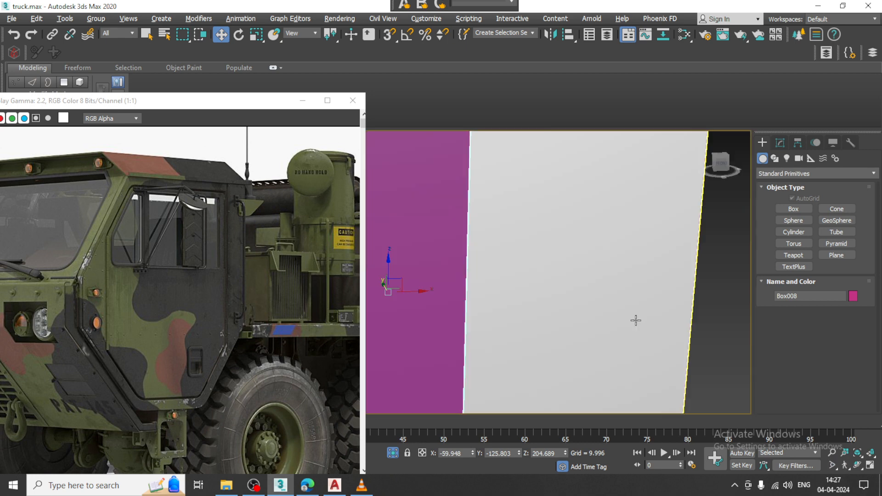
scroll(589, 260, "down", 5)
scroll(560, 255, "up", 3)
middle_click_drag(587, 261, 552, 266, "alt")
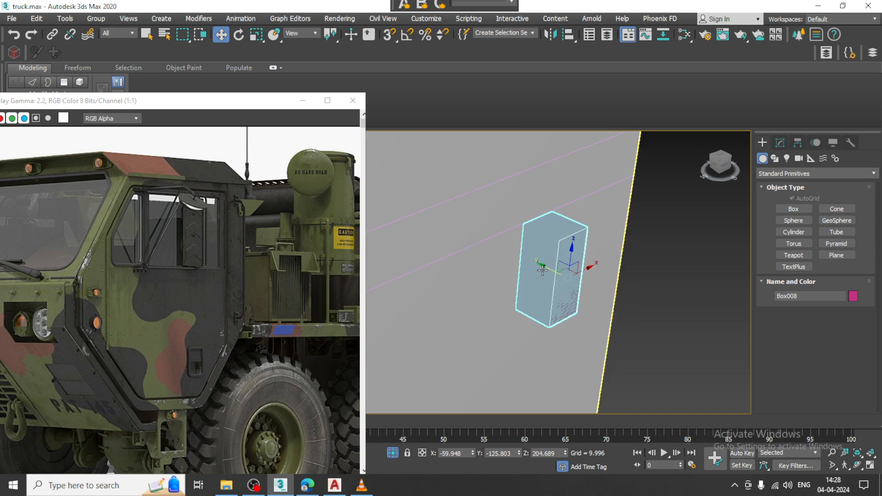
left_click_drag(543, 269, 558, 274)
Step: Scale the box thinner in depth along Y and adjust its position against the door's outer face
key("r")
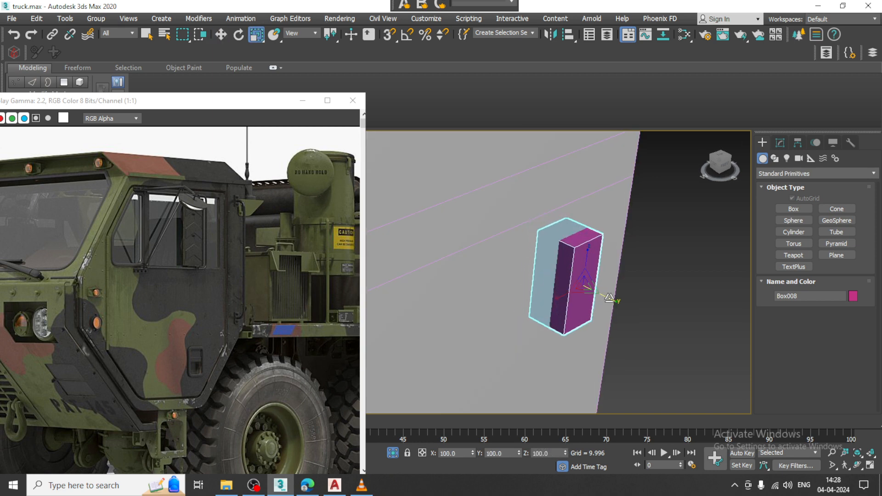
left_click_drag(607, 298, 562, 280)
key("w")
scroll(601, 255, "up", 4)
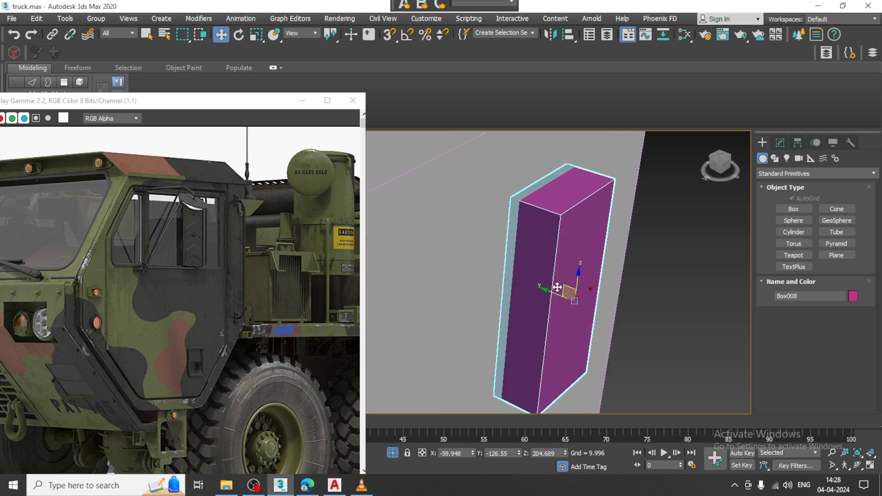
Step: Scale the thinned box up uniformly to about 111.61 percent of its original width
key("f")
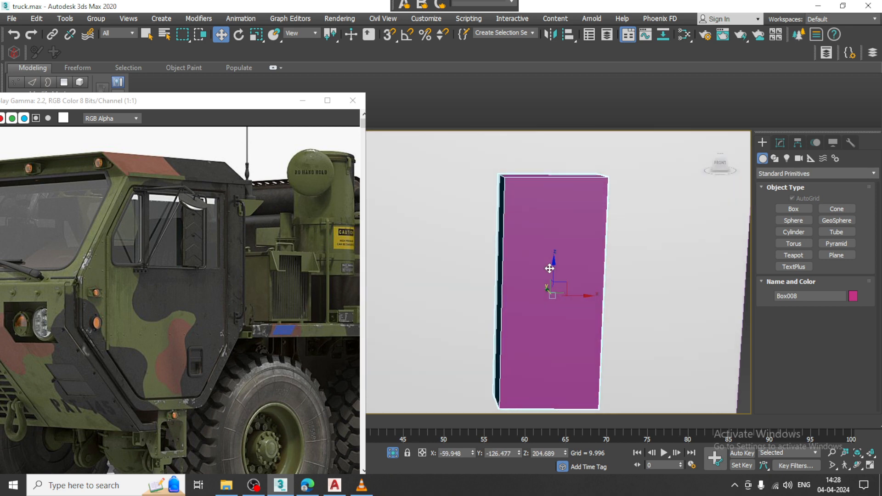
key("r")
left_click_drag(557, 292, 544, 283)
scroll(611, 302, "down", 4)
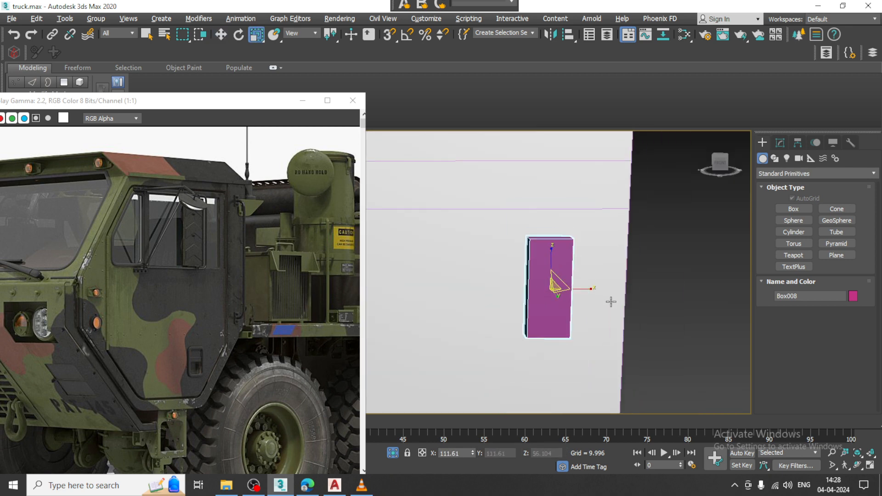
middle_click_drag(611, 302, 614, 296, "alt")
scroll(557, 282, "up", 4)
middle_click_drag(553, 269, 555, 277, "alt")
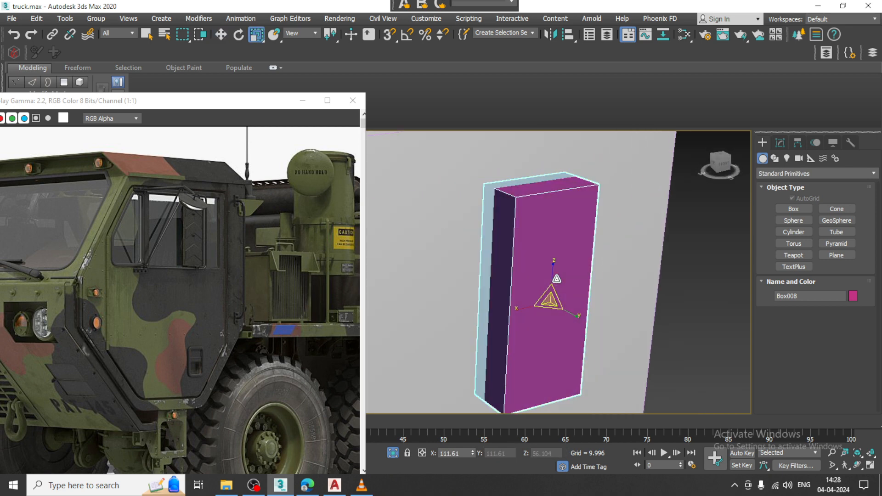
Step: Convert the box to Editable Poly and add a Swift Loop edge around its sides close to the outer face
scroll(555, 273, "up", 2)
key("w")
right_click(550, 235)
mouse_move(616, 355)
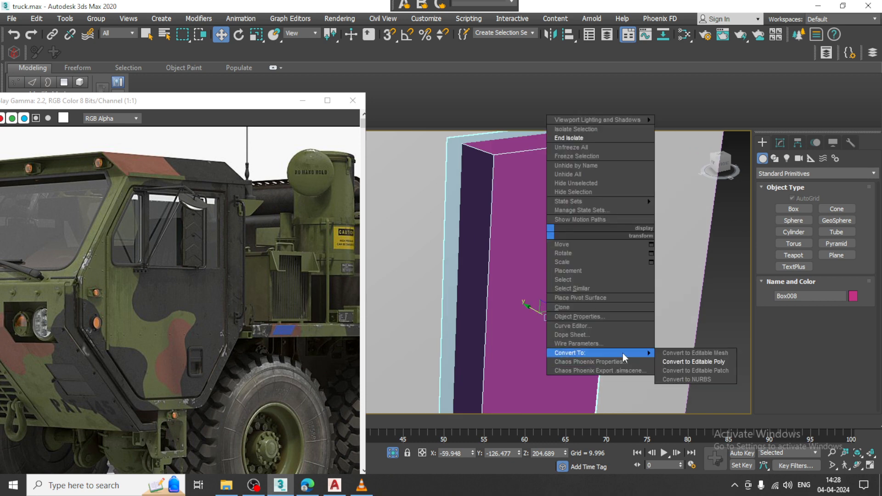
left_click(689, 363)
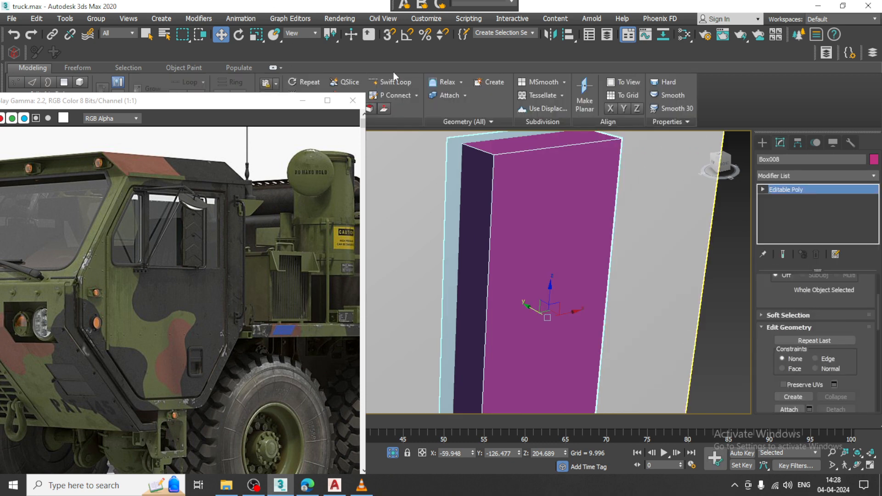
left_click(393, 81)
left_click(481, 151)
right_click(553, 176)
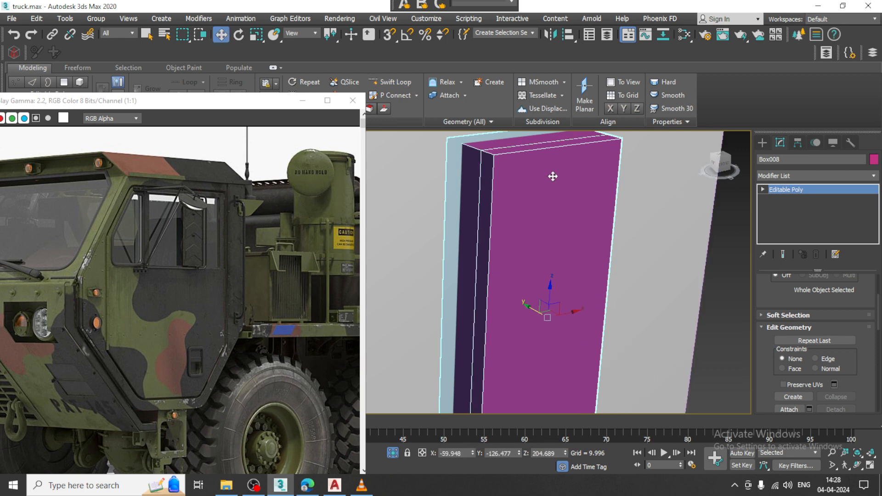
Step: Scale down the box's outer front polygon slightly to form beveled edges around it
key("4")
left_click(555, 223)
key("r")
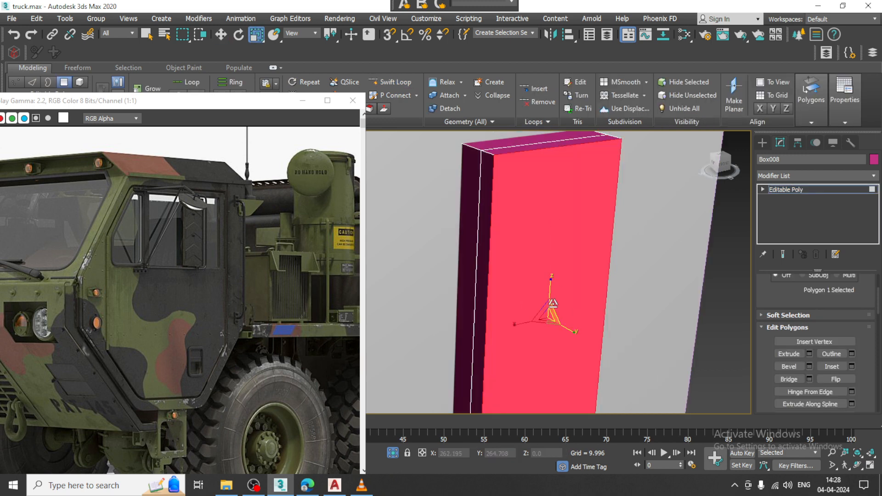
left_click_drag(549, 315, 548, 320)
key("w")
Step: Create a short cylinder on the upper part of the box's front face with 2 height segments and 18 sides
left_click(762, 143)
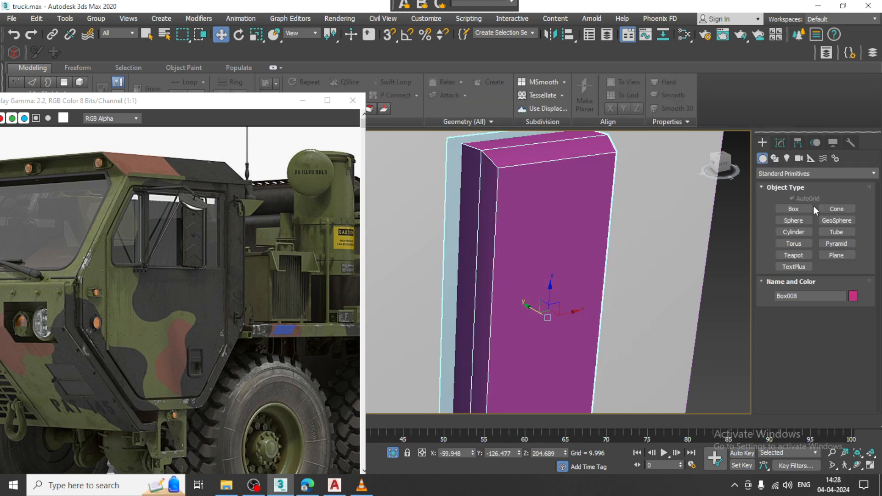
left_click(801, 232)
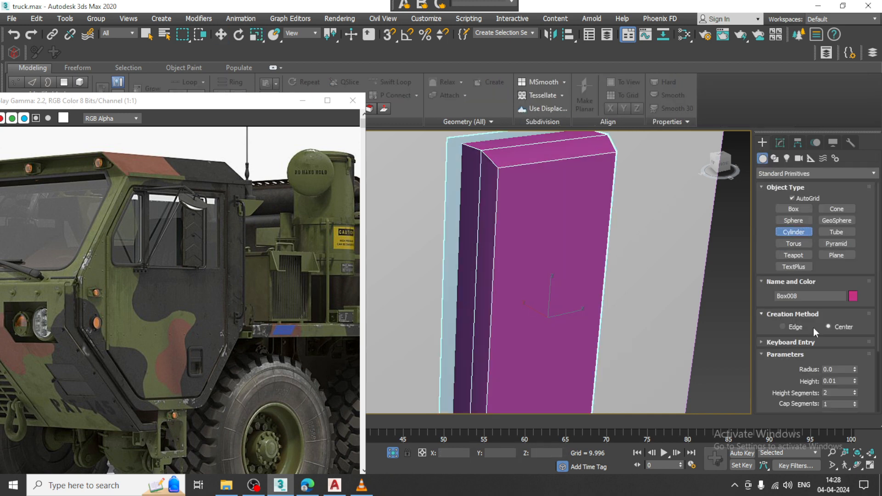
scroll(768, 390, "down", 3)
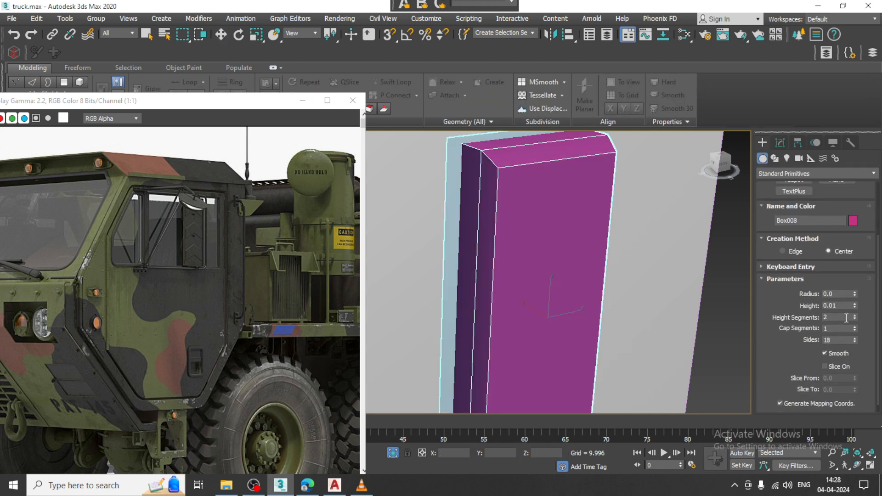
left_click_drag(553, 204, 579, 229)
left_click(583, 233)
right_click(583, 234)
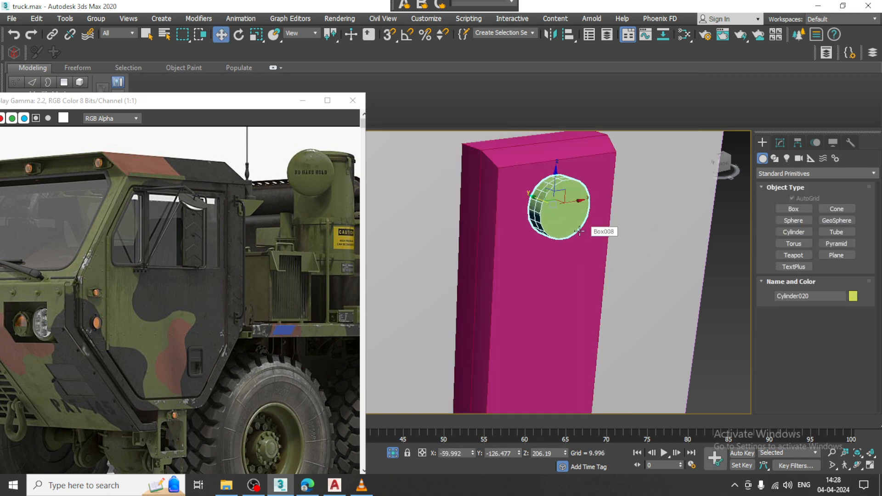
Step: Set the cylinder's radius to 0.308 and its sides to 7
middle_click_drag(583, 234, 597, 234, "alt")
left_click(779, 143)
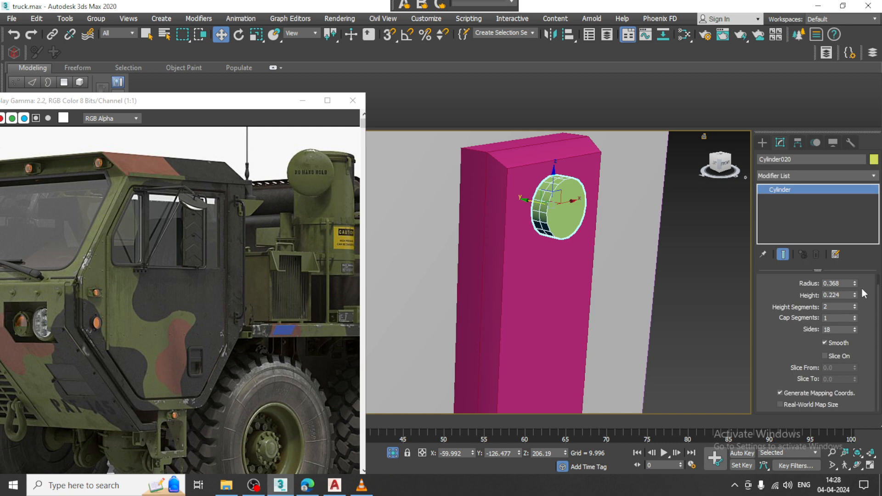
left_click_drag(856, 284, 857, 287)
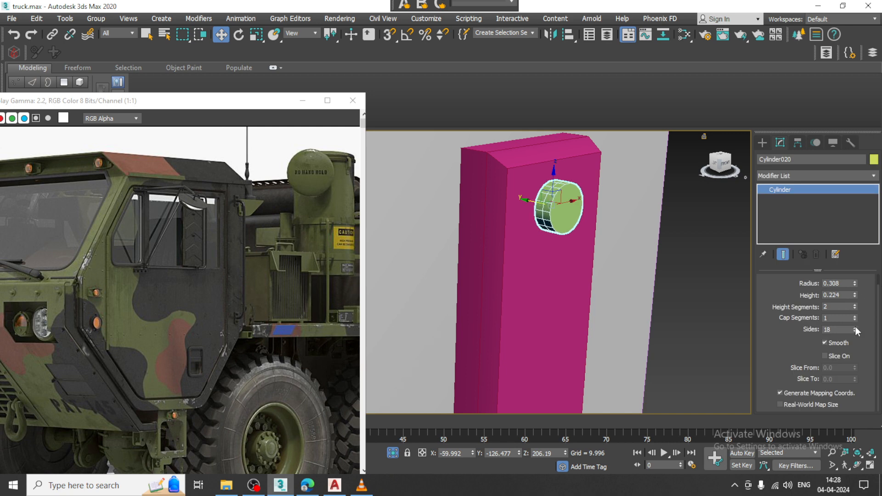
left_click_drag(855, 329, 857, 342)
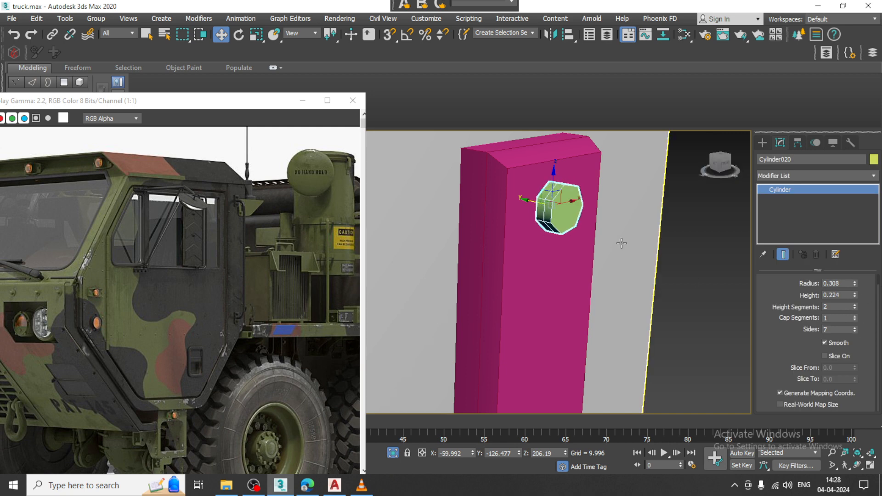
Step: Move the seven-sided cylinder slightly higher on the box and adjust its depth against the front face
left_click_drag(553, 183, 554, 171)
middle_click_drag(550, 172, 566, 175, "alt")
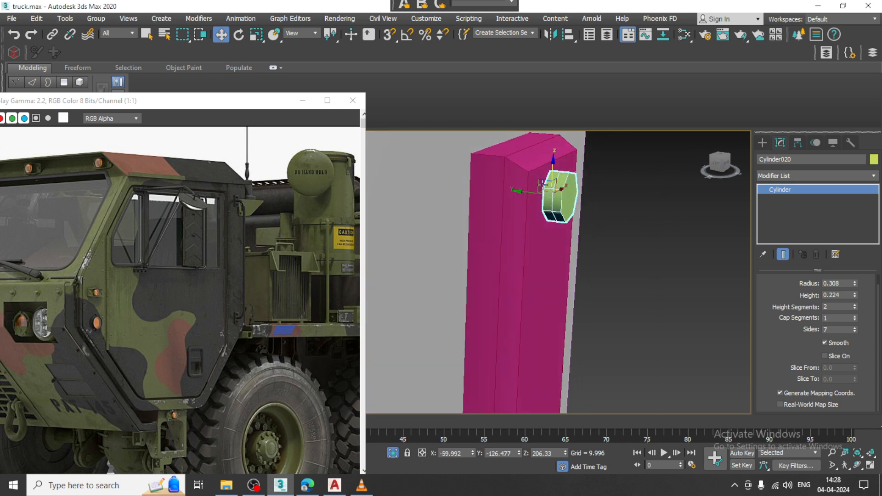
left_click_drag(536, 194, 529, 193)
scroll(553, 208, "down", 4)
middle_click_drag(568, 210, 540, 186, "alt")
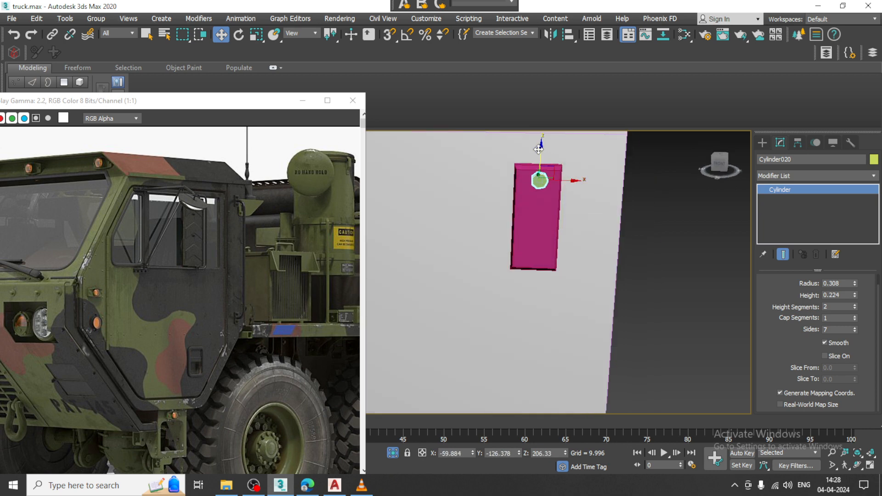
Step: Clone the small cylinder as a copy straight down to the lower end of the box's front face
mouse_move(574, 181)
left_mouse_down("shift")
mouse_move(550, 238)
mouse_move(556, 229)
left_mouse_up("shift")
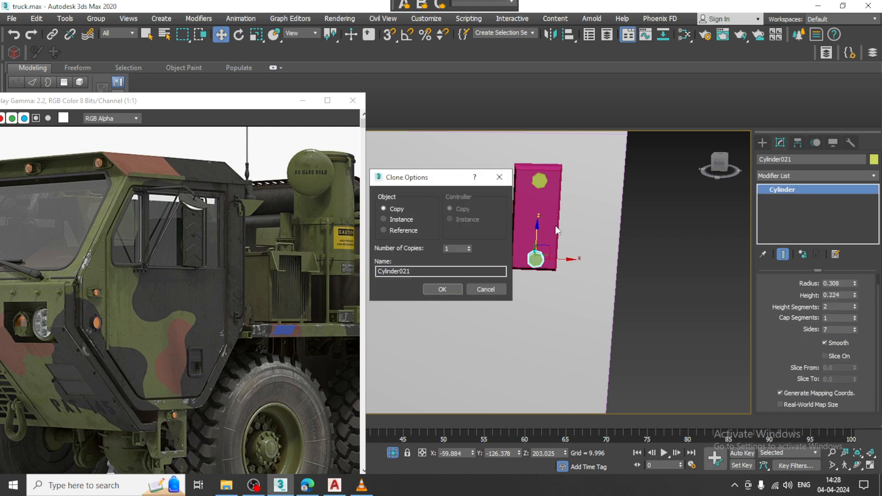
left_click(450, 287)
Step: Clone the box with its two cylinders as copies about 73.6 units down along the door's side edge
scroll(490, 264, "down", 5)
mouse_move(490, 263)
middle_mouse_down("alt")
mouse_move(545, 227)
mouse_move(532, 183)
mouse_move(525, 211)
mouse_move(518, 183)
mouse_move(569, 245)
mouse_move(553, 208)
middle_mouse_up("alt")
scroll(533, 183, "up", 2)
left_click(524, 162, "ctrl")
left_click(516, 190, "ctrl")
scroll(515, 190, "down", 4)
scroll(517, 184, "down", 1)
scroll(567, 246, "down", 6)
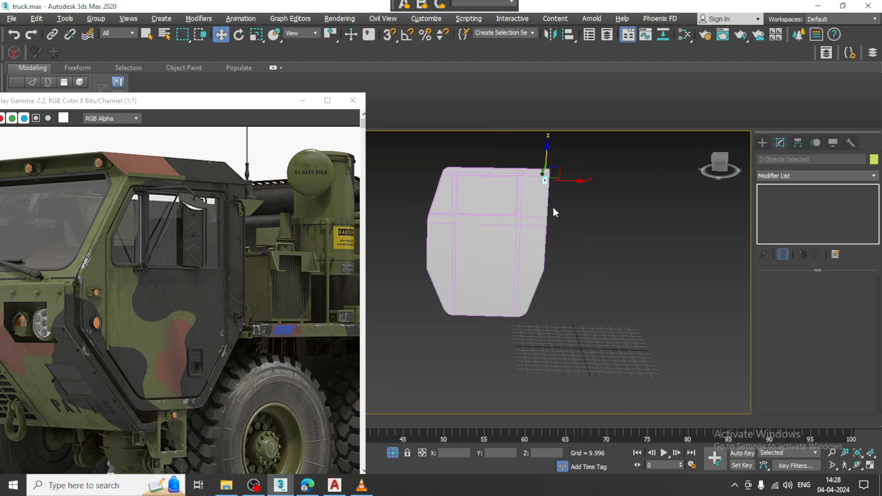
scroll(544, 205, "up", 2)
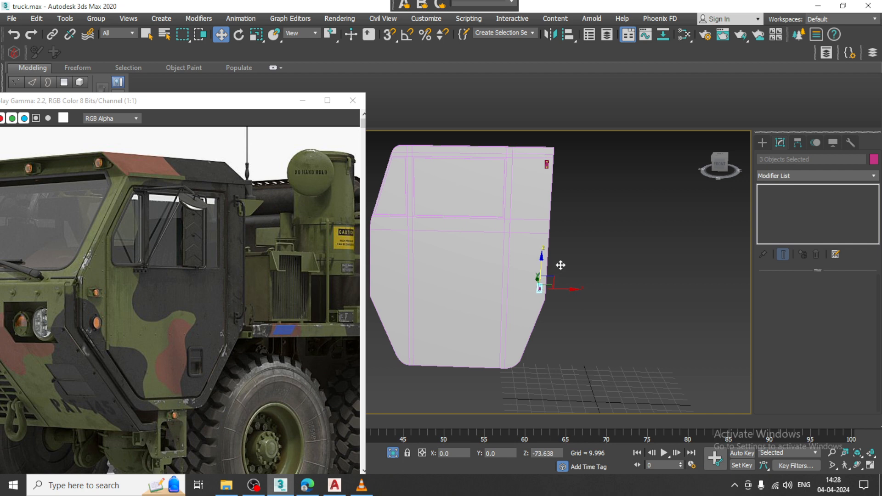
key("ctrl+v")
left_click(452, 292)
Step: Select both box-and-cylinder brackets and shift them slightly inward from the door's edge along X
middle_click_drag(605, 232, 578, 191, "alt")
mouse_move(578, 192)
middle_mouse_down()
mouse_move(579, 210)
mouse_move(555, 172)
mouse_move(555, 182)
middle_mouse_up()
scroll(554, 202, "up", 3)
scroll(539, 183, "down", 3)
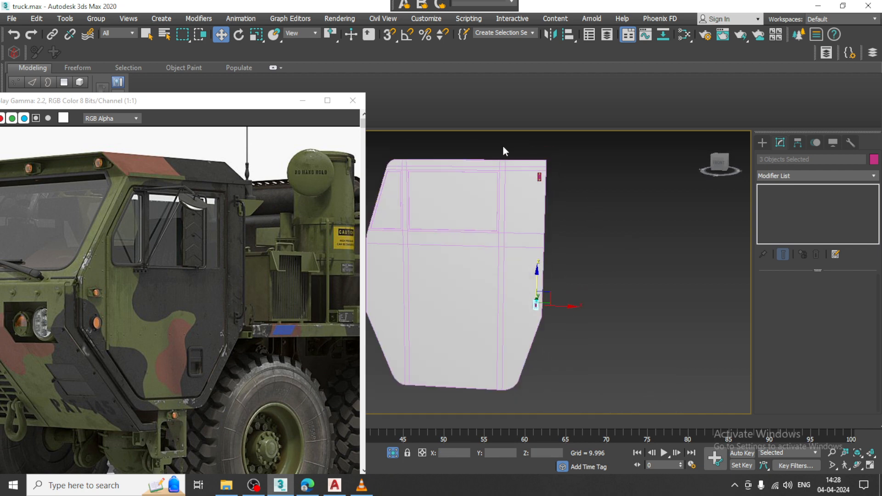
left_click_drag(587, 323, 587, 323)
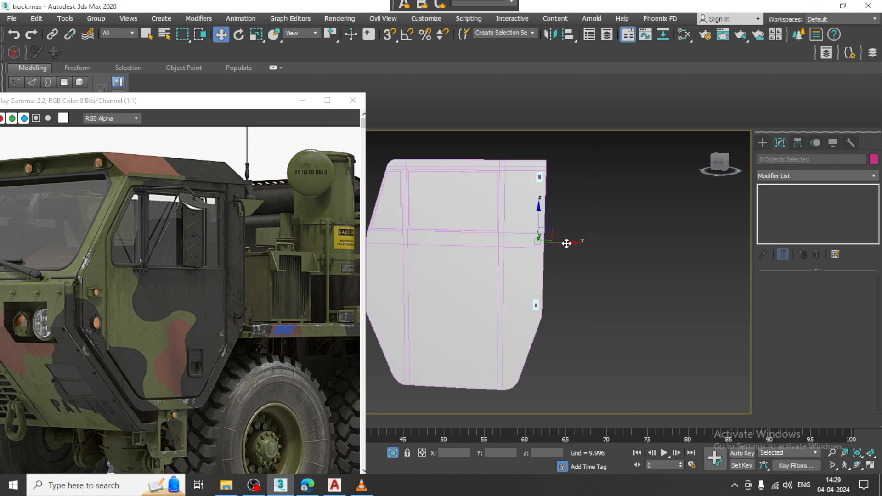
Step: With AutoGrid off, start a Line in the Left view from the upper bracket and run it straight out from the door
left_click(762, 142)
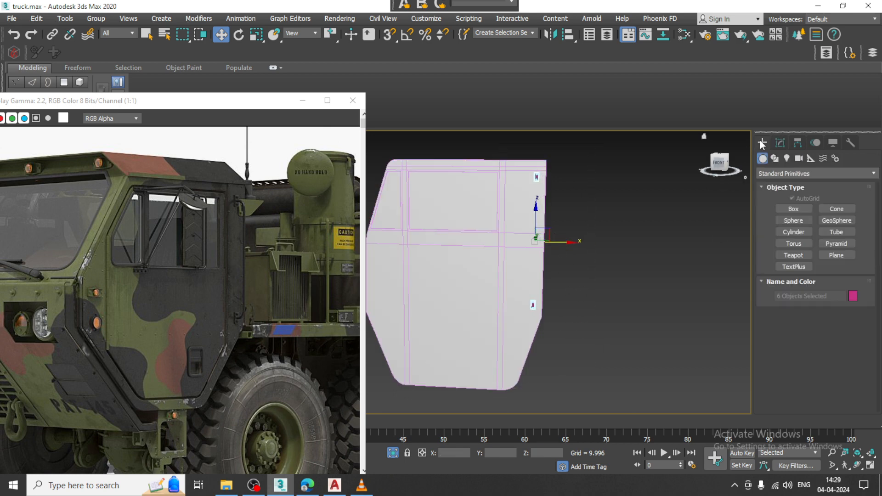
left_click(775, 158)
left_click(793, 217)
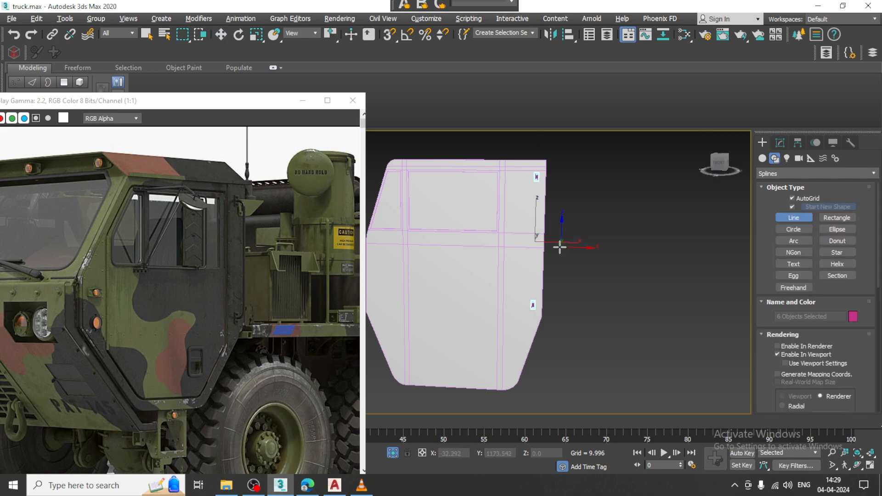
key("alt+w")
left_click_drag(233, 101, 144, 100)
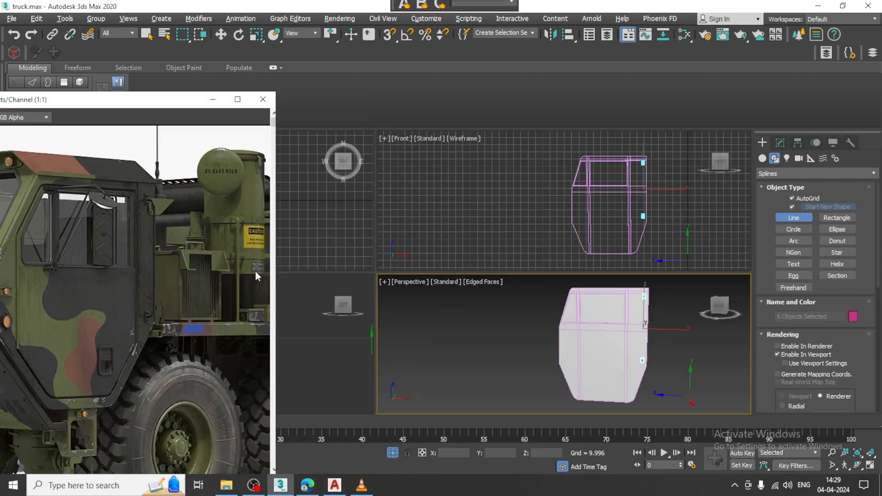
middle_click(317, 350)
key("alt+w")
scroll(403, 286, "down", 5)
scroll(427, 254, "up", 4)
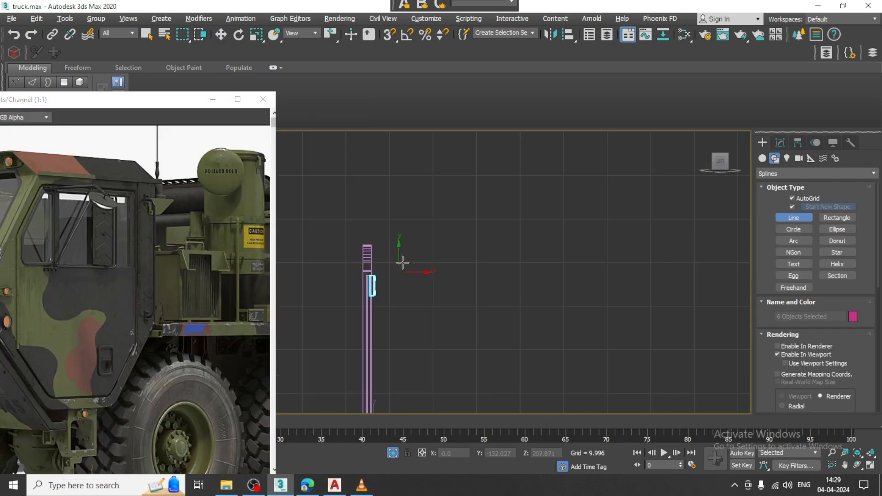
left_click(792, 199)
scroll(398, 222, "up", 4)
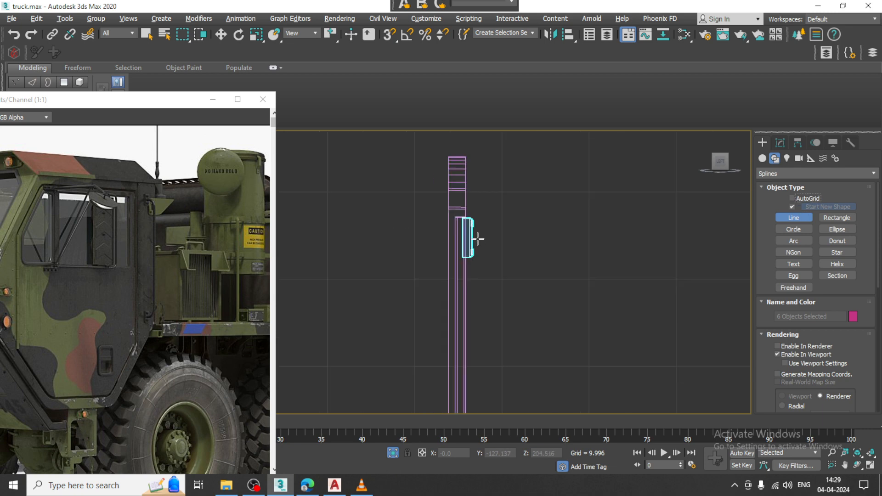
left_click(472, 235)
left_click(508, 236)
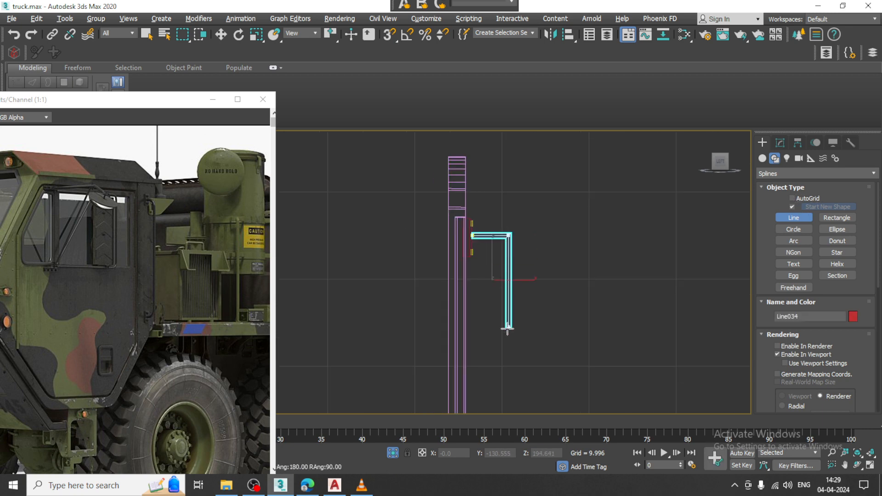
Step: Continue the line straight down to the lower bracket's height and end it back at the door face
scroll(507, 337, "down", 5)
middle_click_drag(504, 340, 506, 199)
scroll(506, 200, "up", 4)
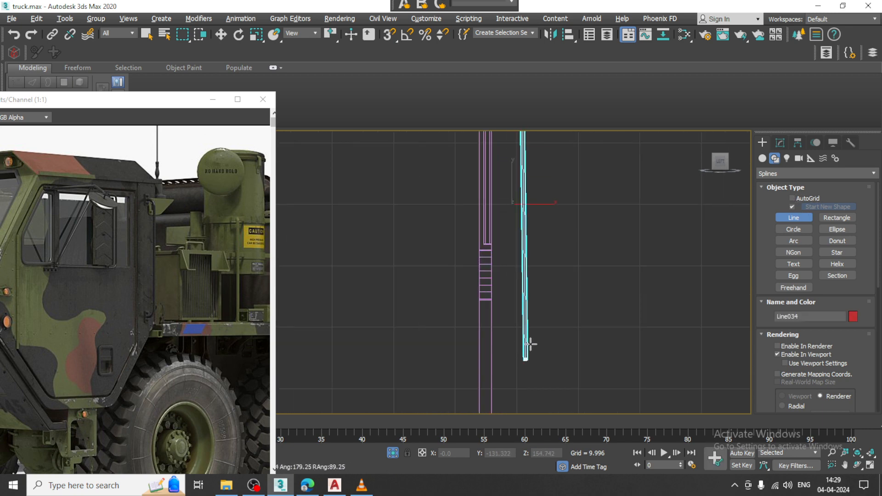
middle_click_drag(528, 354, 523, 239)
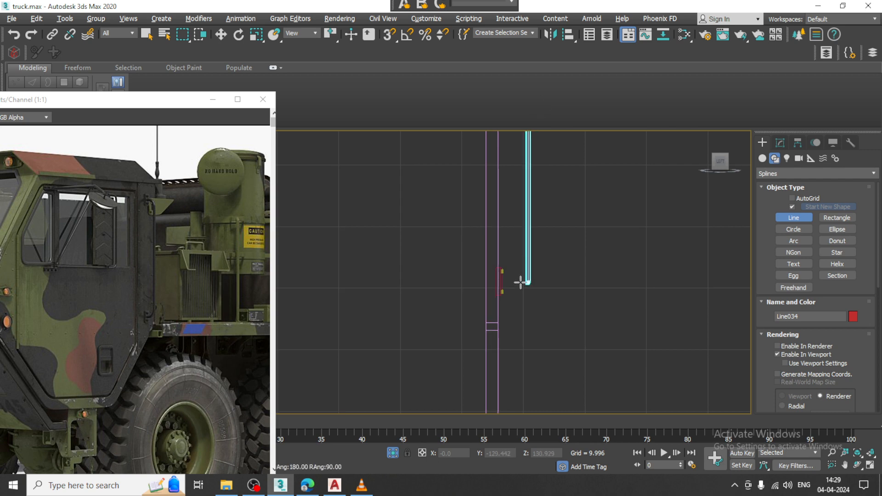
left_click(499, 281)
right_click(499, 281)
right_click(499, 281)
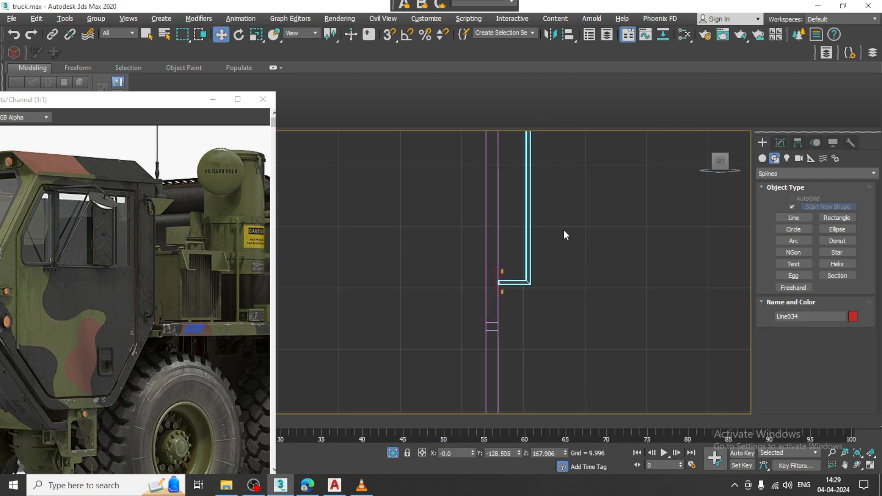
Step: Switch the line's rendering cross-section to Radial with thickness 1.0 and 12 sides
scroll(563, 230, "down", 5)
middle_click_drag(563, 229, 550, 302)
left_click(780, 143)
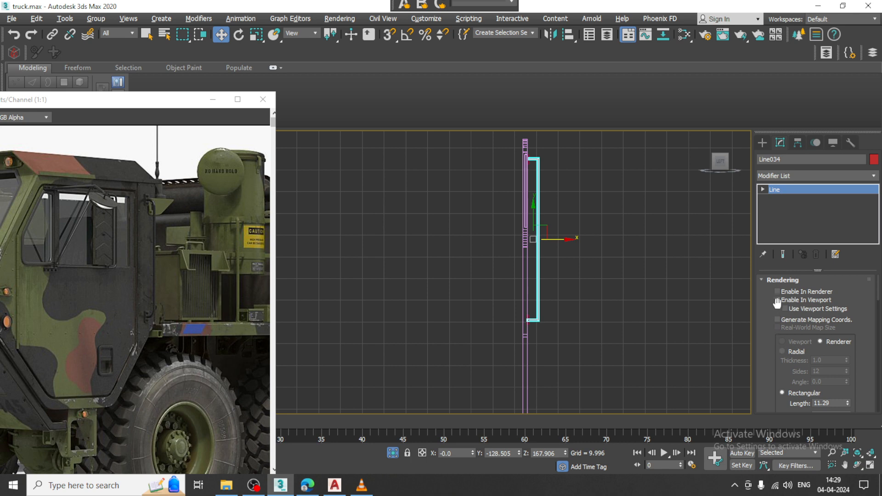
left_click(788, 351)
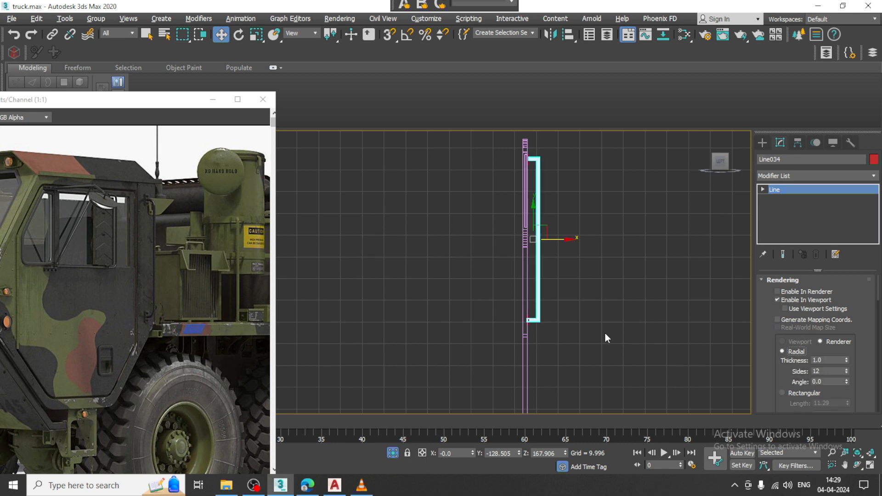
Step: Fillet the line's two outer corner vertices into wide rounded bends and finish vertex editing
key("alt+w")
right_click(669, 356)
key("alt+w")
key("z")
middle_click_drag(571, 242, 516, 243, "alt")
scroll(516, 242, "up", 2)
key("1")
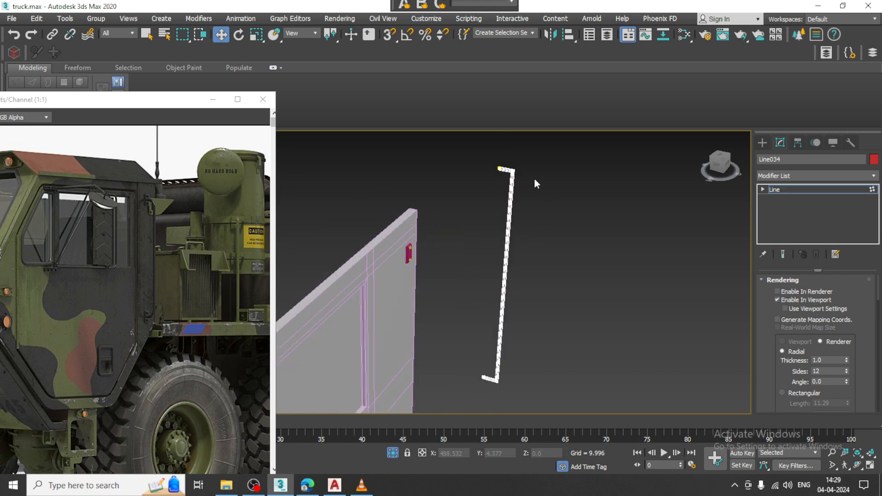
left_click(513, 170)
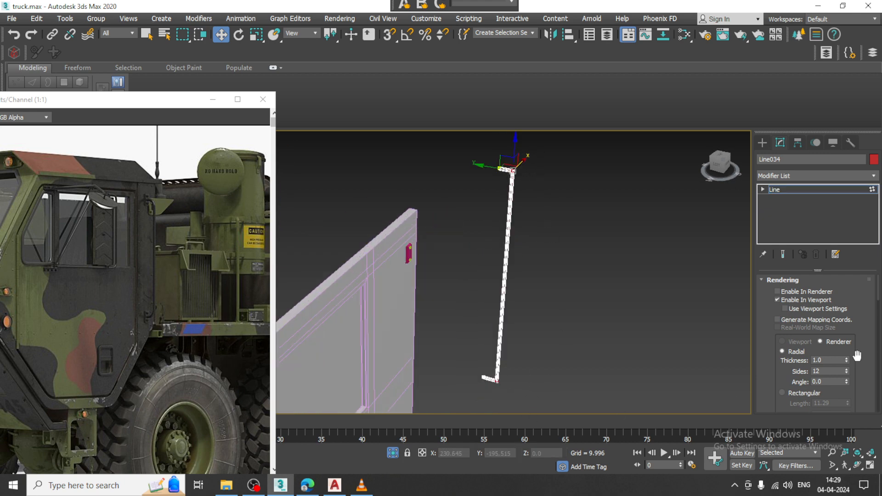
scroll(780, 387, "down", 10)
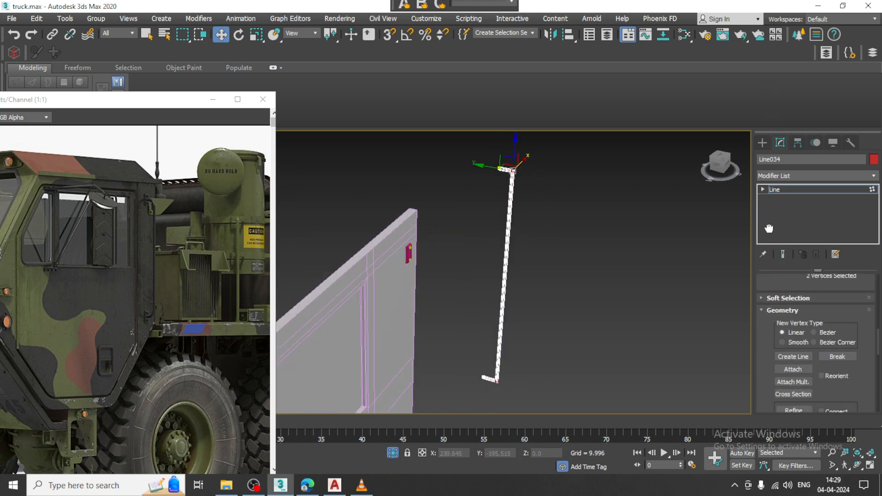
scroll(837, 325, "down", 4)
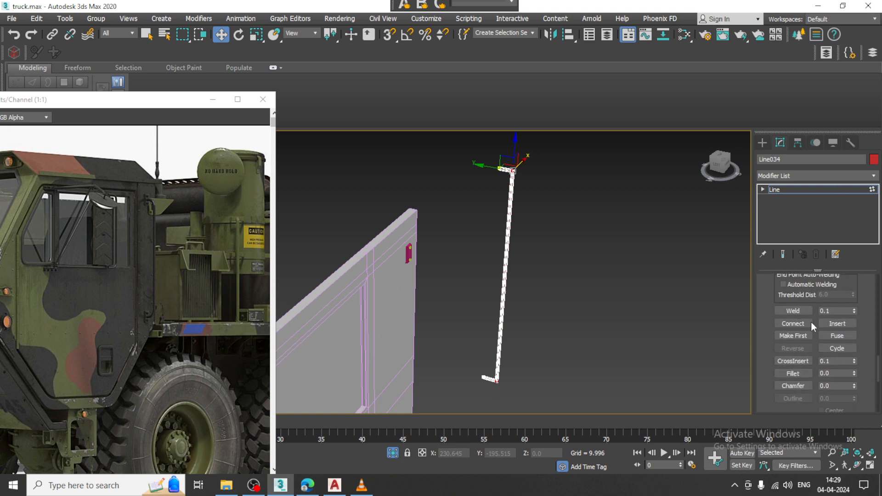
left_click(791, 373)
scroll(506, 204, "up", 4)
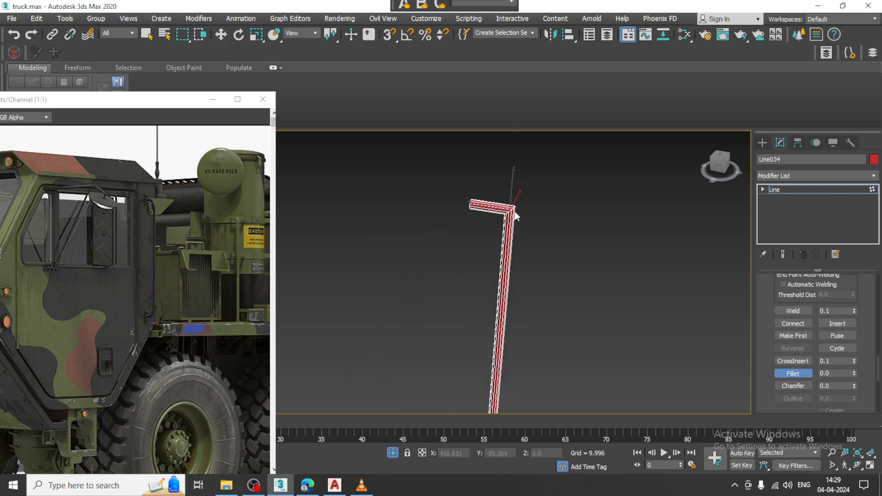
left_click_drag(515, 204, 510, 205)
left_click(804, 190)
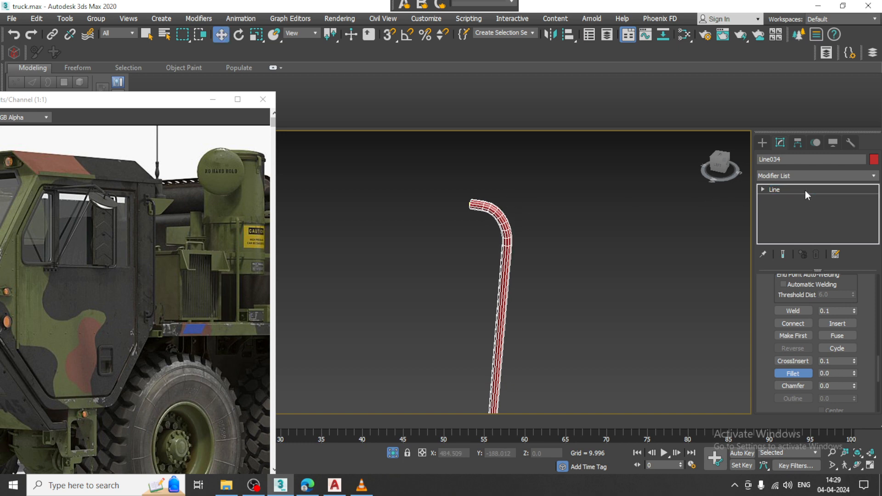
Step: Move the bent pipe across to the door so its upper end meets the upper bracket
scroll(565, 271, "down", 4)
middle_click_drag(565, 274, 544, 263, "alt")
left_click_drag(538, 245, 415, 256)
scroll(398, 255, "up", 4)
middle_click_drag(384, 220, 396, 207, "alt")
middle_click_drag(396, 207, 461, 343)
scroll(440, 295, "up", 2)
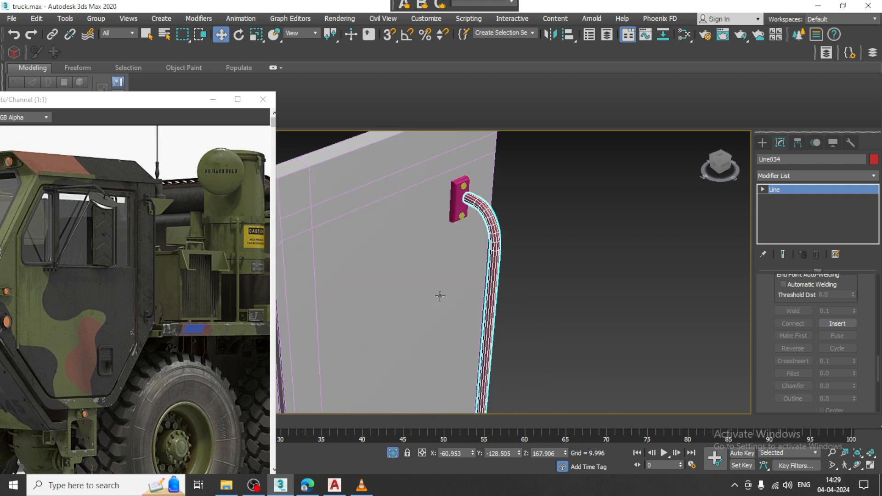
Step: Fine-tune the pipe's position to X about -61.554 and Y about -127.554 so its ends sit in the brackets
middle_click_drag(439, 295, 508, 401, "alt")
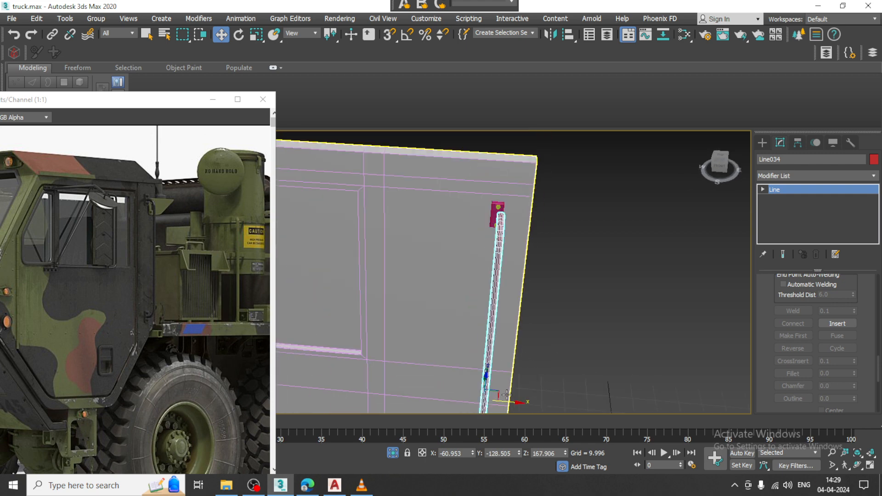
left_click_drag(507, 402, 507, 401)
middle_click_drag(440, 337, 492, 327, "alt")
left_click_drag(492, 326, 489, 326)
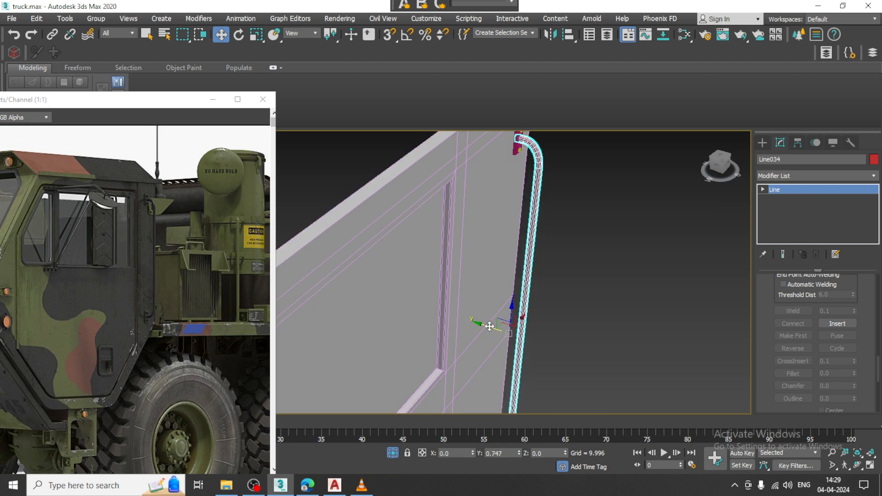
key("f")
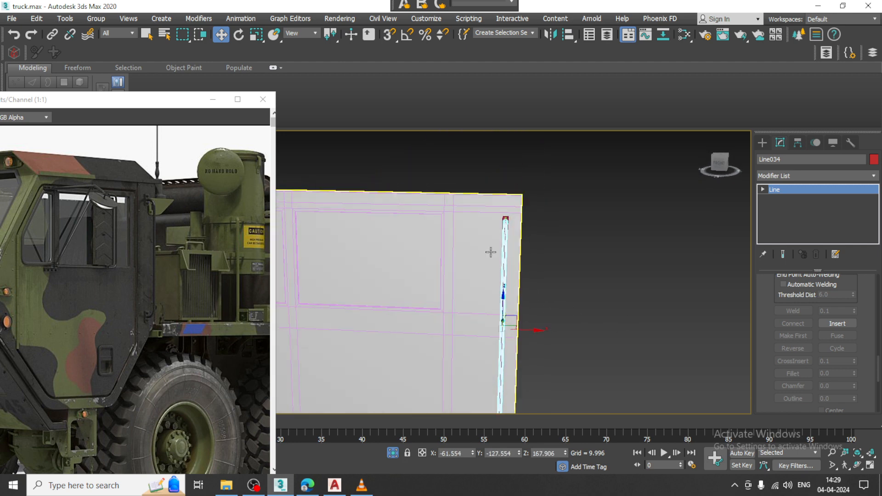
middle_click_drag(510, 264, 538, 193, "alt")
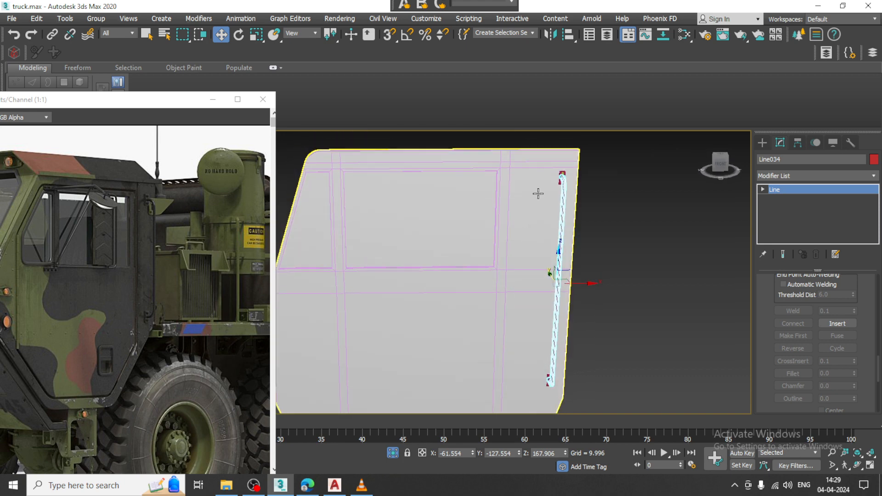
Step: Scale up the upper bracket's box uniformly to about 133.2 percent in X
scroll(538, 194, "up", 5)
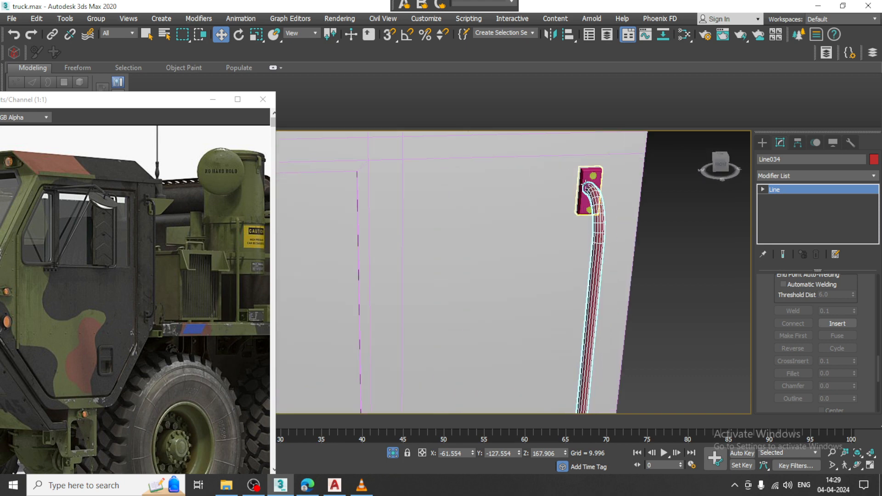
left_click(595, 196)
key("r")
left_click_drag(591, 196, 587, 187)
Step: Scale up the lower bracket's box uniformly to about 142.9 percent in X
scroll(580, 190, "down", 4)
middle_click_drag(620, 395, 552, 226)
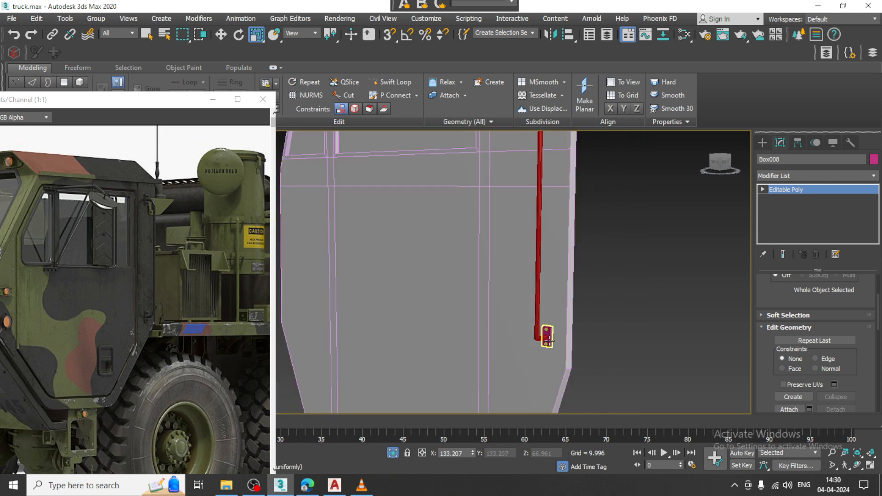
left_click(552, 345)
scroll(552, 345, "up", 4)
left_click_drag(539, 322, 534, 305)
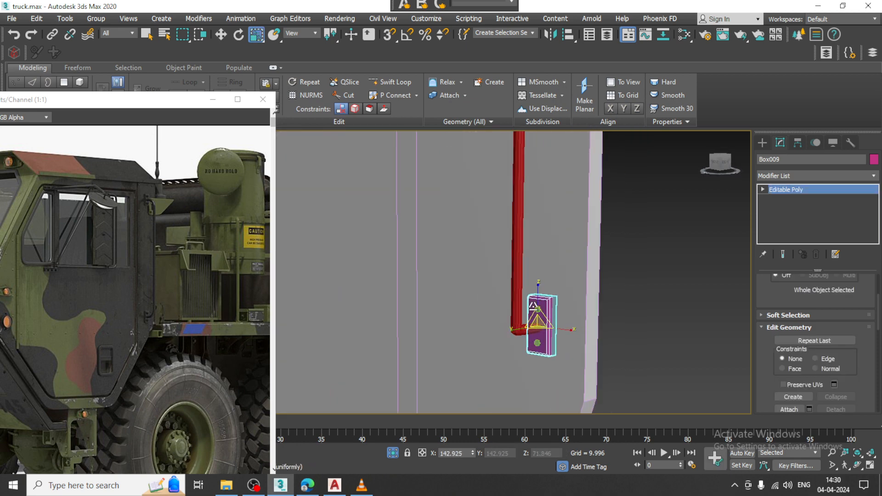
Step: Select the side door, preview it with NURMS smoothing around the window openings, and switch the smoothing off again
scroll(534, 306, "down", 5)
middle_click_drag(536, 305, 583, 295, "alt")
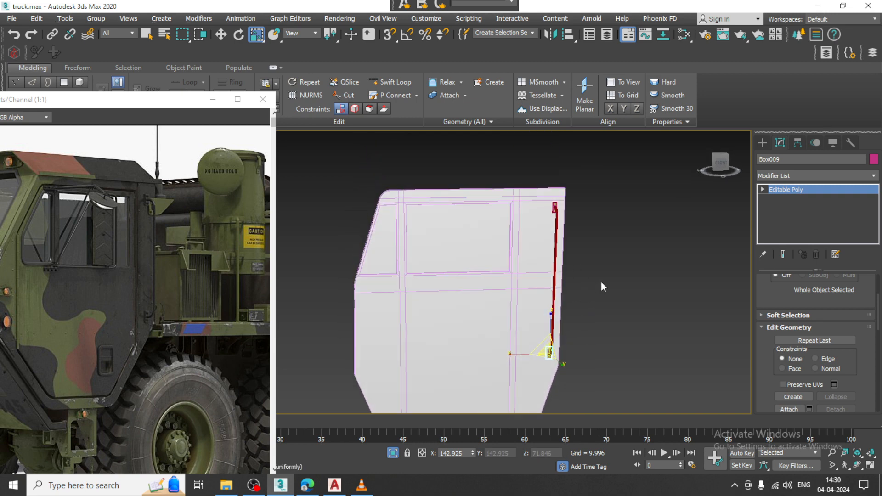
left_click(498, 246)
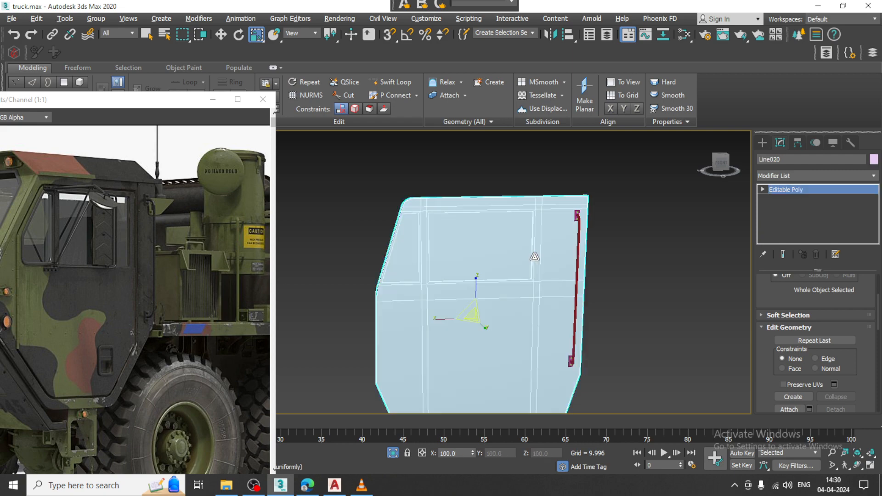
middle_click_drag(531, 256, 524, 232, "alt")
scroll(515, 232, "up", 5)
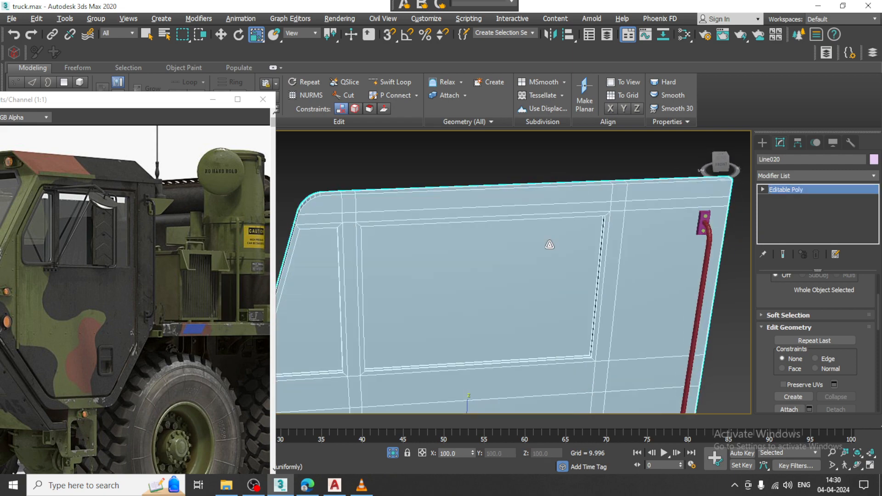
right_click(540, 244)
left_click(522, 125)
scroll(509, 255, "down", 5)
middle_click_drag(510, 274, 537, 271, "alt")
right_click(516, 218)
left_click(504, 98)
Step: Insert a supporting edge loop with Swift Loop close to the upper edge of the door's window openings
scroll(528, 268, "up", 2)
left_click(393, 83)
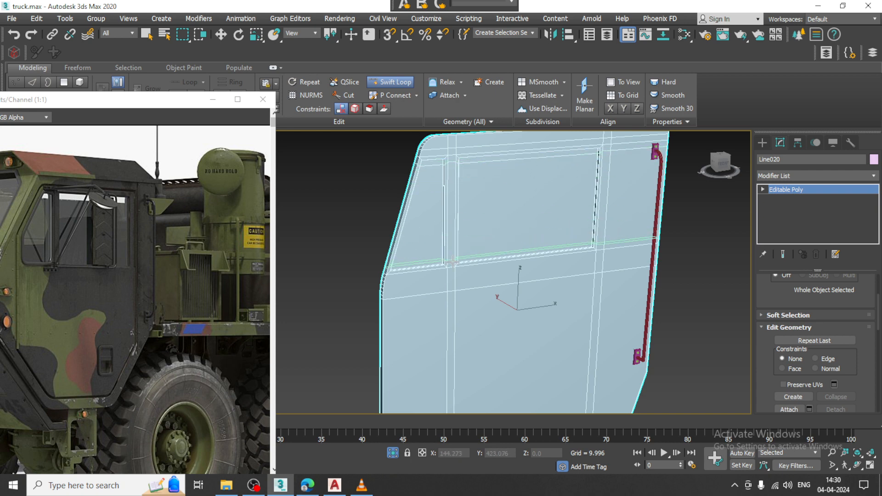
scroll(404, 142, "up", 6)
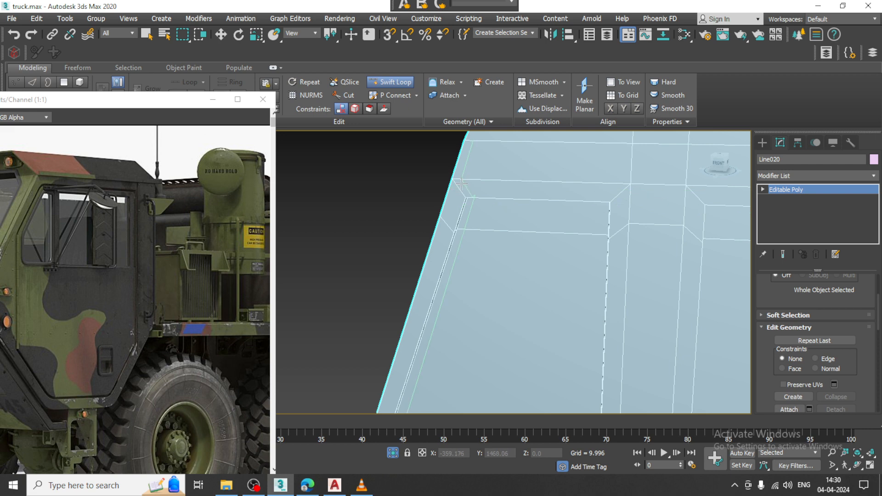
left_click(456, 186)
middle_click_drag(609, 212, 530, 211)
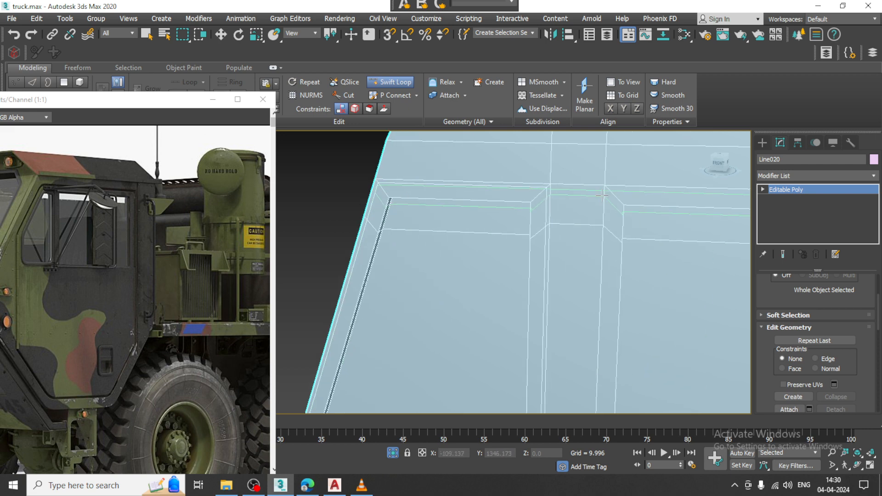
scroll(606, 189, "down", 4)
Step: Check the newly looped door with NURMS smoothing, turn it off, and compare the window area with the enlarged reference
right_click(617, 180)
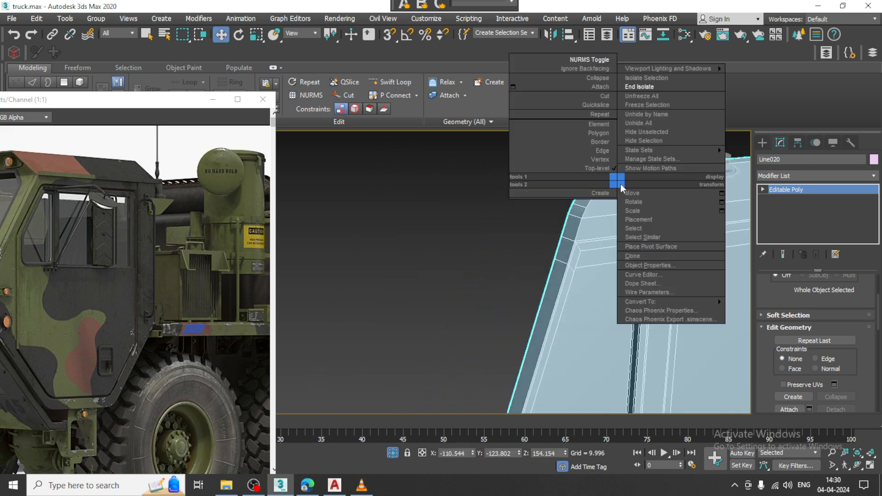
left_click(600, 60)
scroll(469, 205, "down", 5)
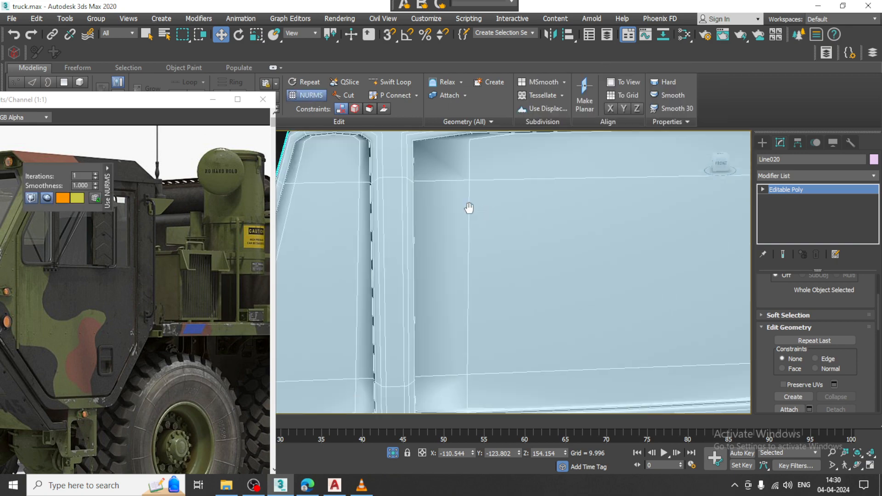
right_click(542, 239)
left_click(519, 115)
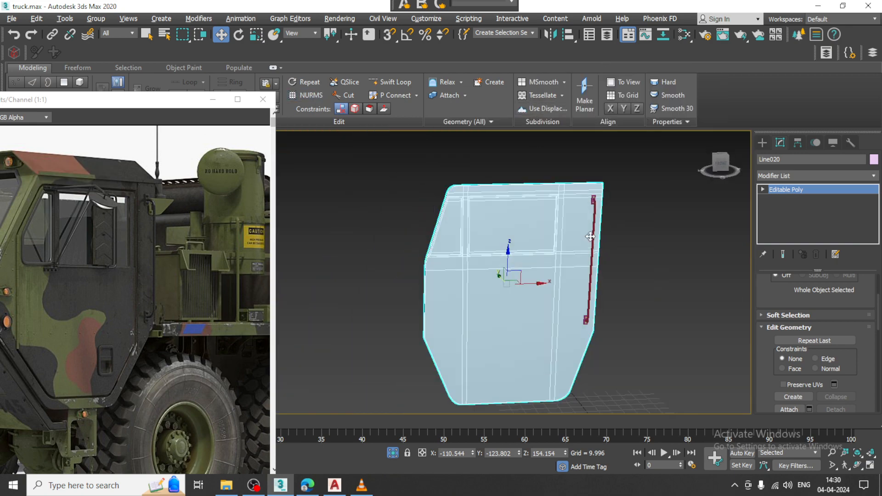
middle_click_drag(574, 230, 615, 259, "alt")
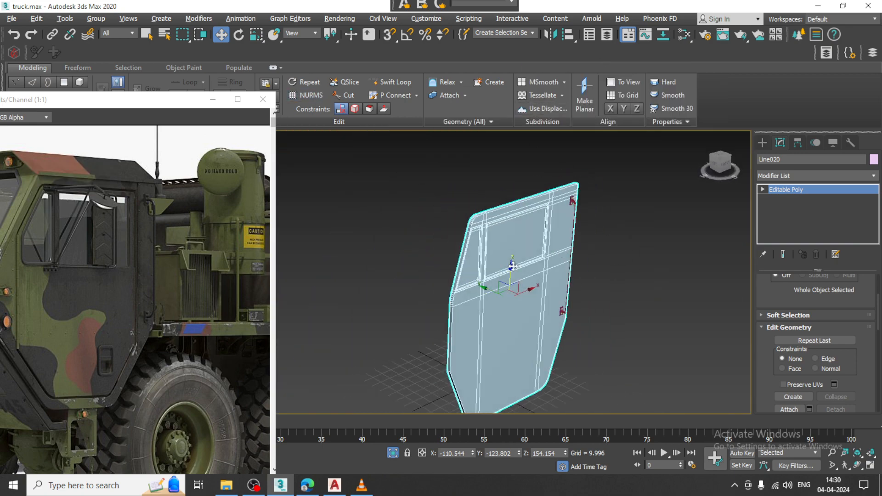
middle_click_drag(512, 265, 574, 283, "alt")
scroll(75, 251, "up", 1)
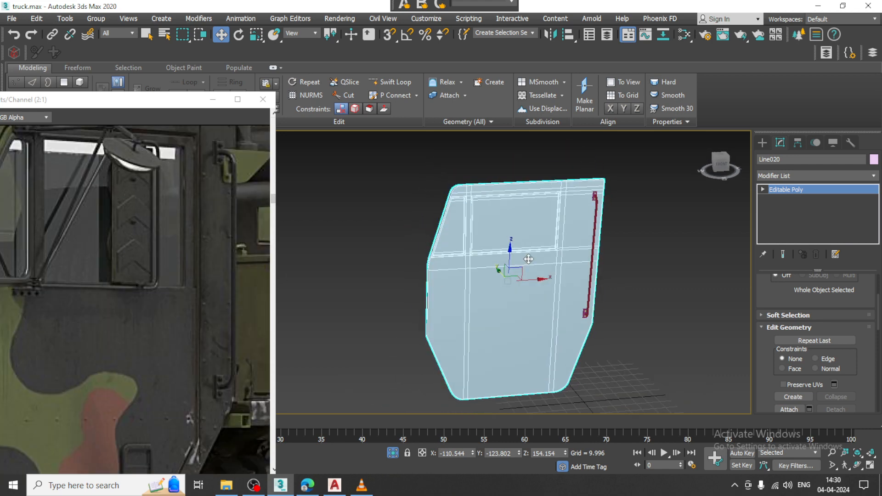
scroll(529, 258, "up", 5)
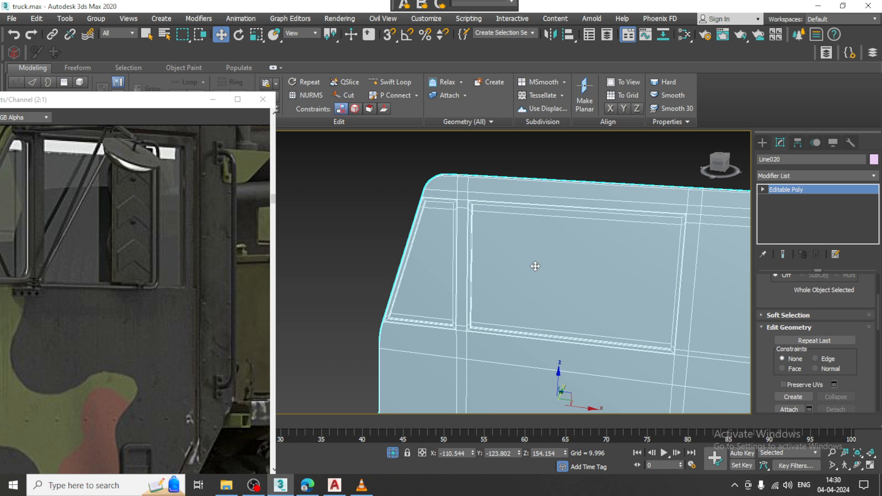
Step: Draw a three-segment line in the front view along the top, rear and bottom edges of the door's large window
left_click(762, 142)
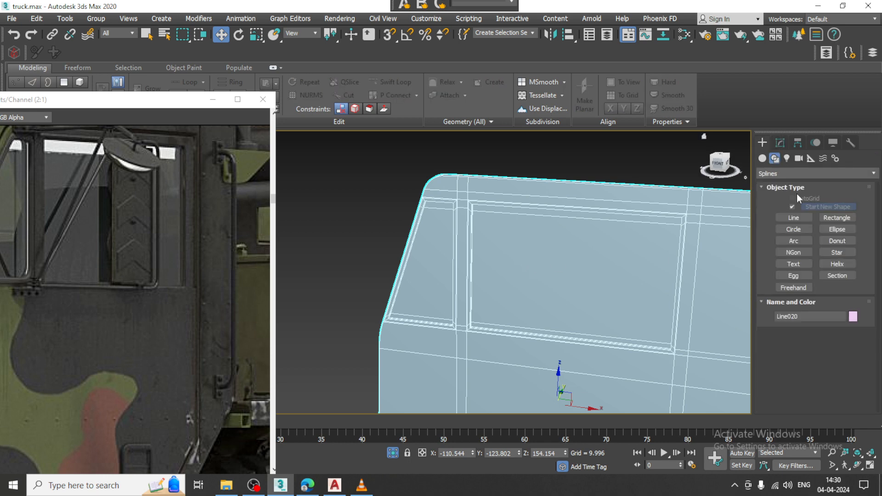
left_click(793, 217)
key("alt+w")
key("alt+w")
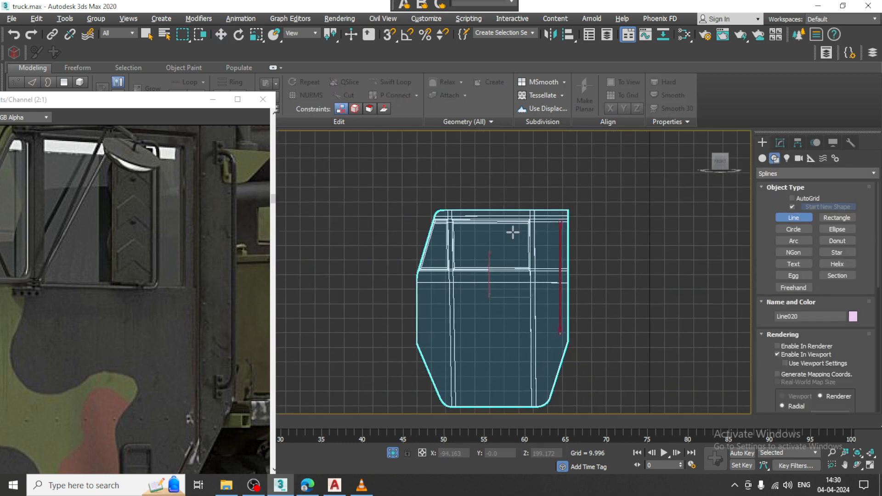
scroll(471, 231, "up", 5)
middle_click_drag(506, 219, 504, 222)
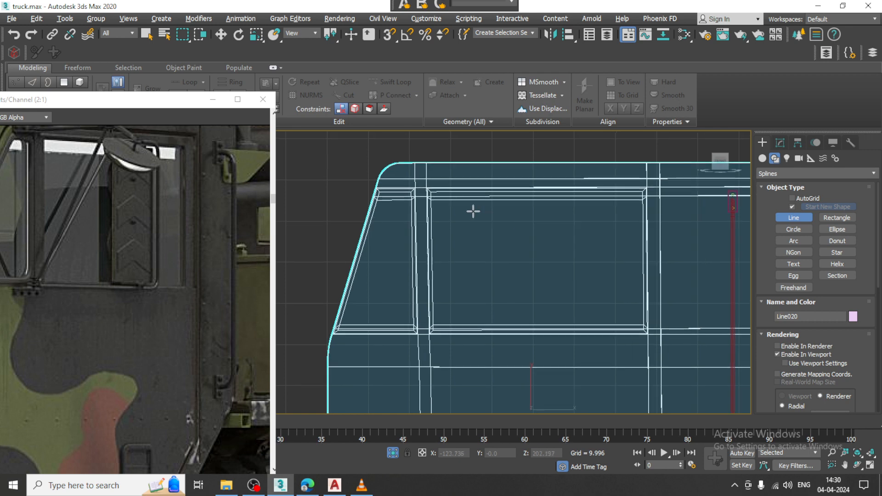
left_click(430, 192)
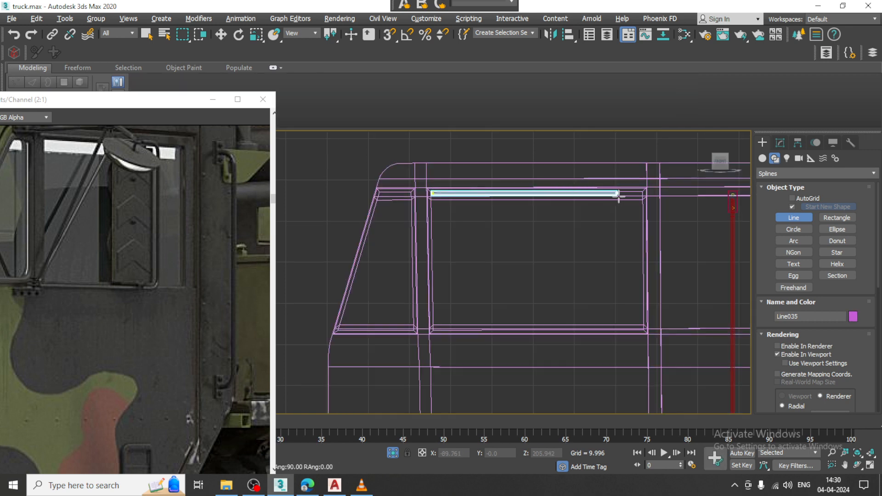
left_click(644, 193)
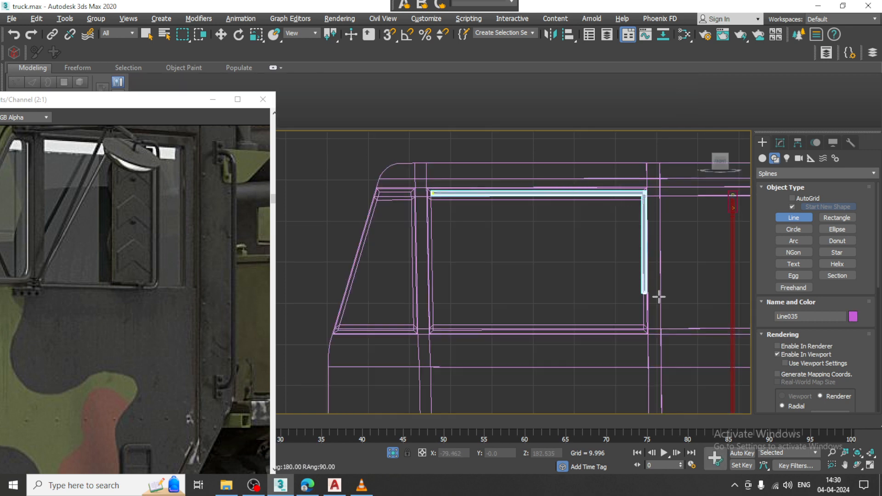
left_click(659, 330)
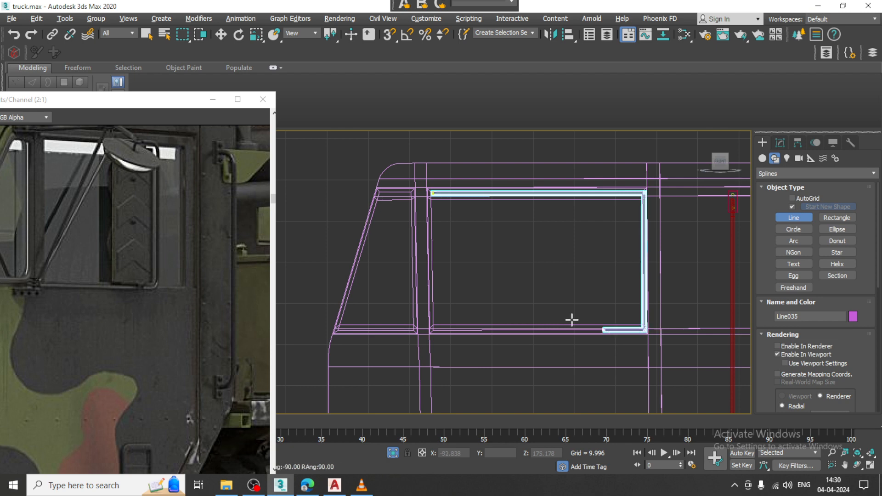
left_click(433, 319)
right_click(432, 317)
Step: Move the window line along Y to about -125.637 so it lies against the door's window opening
key("w")
key("alt+w")
right_click(679, 360)
key("alt+w")
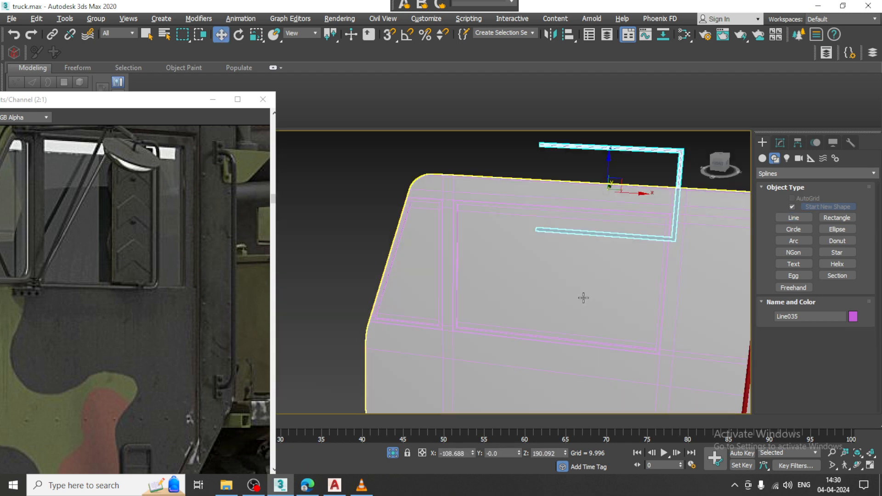
scroll(645, 297, "down", 2)
middle_click_drag(583, 298, 472, 268, "alt")
scroll(473, 268, "down", 4)
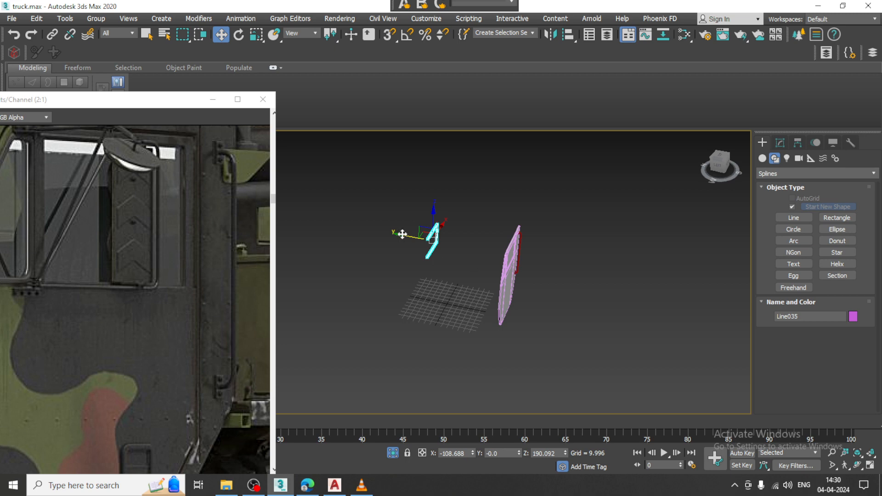
left_click_drag(402, 234, 478, 258)
scroll(505, 280, "up", 6)
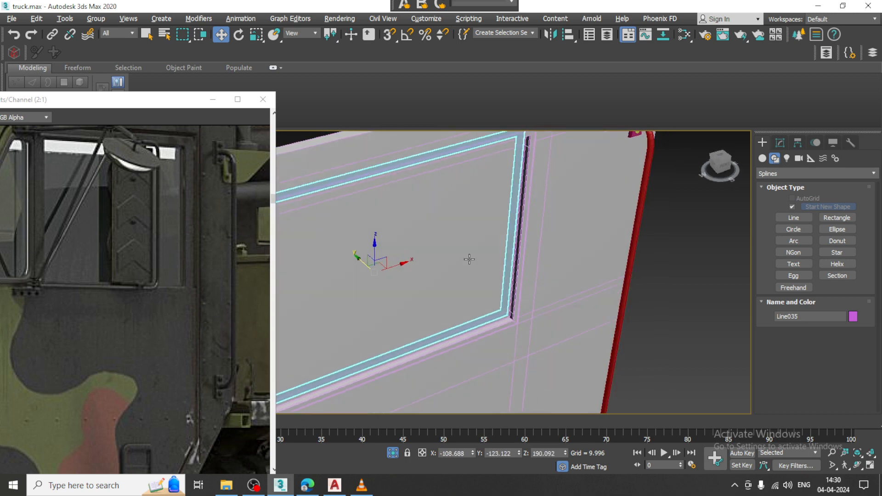
middle_click_drag(469, 259, 424, 271, "alt")
left_click_drag(399, 273, 414, 277)
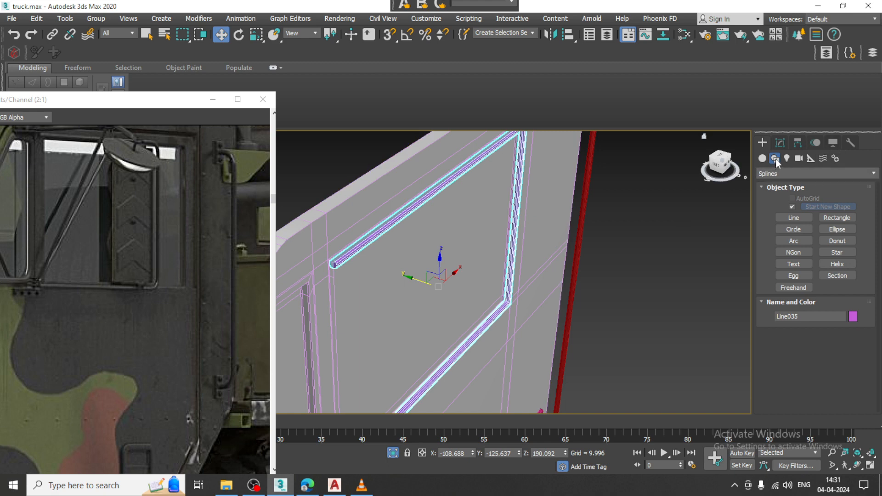
Step: Apply a Sweep modifier to the window line
left_click(779, 143)
left_click(795, 176)
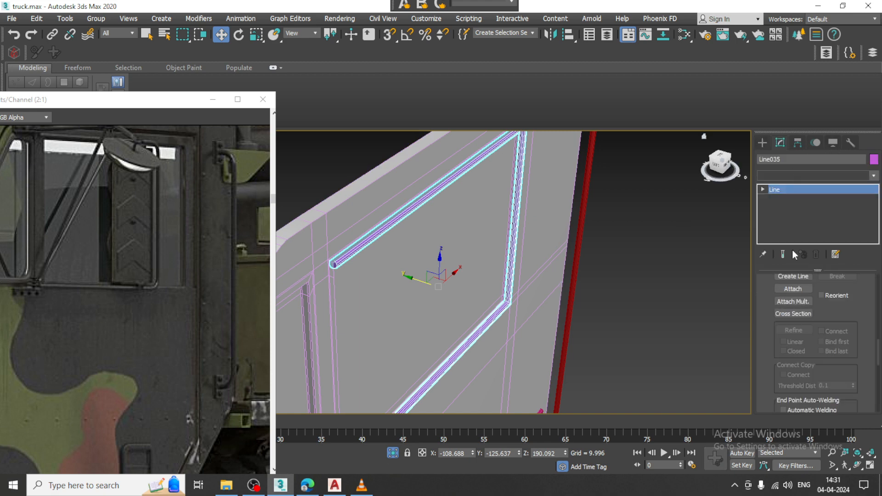
left_click(797, 175)
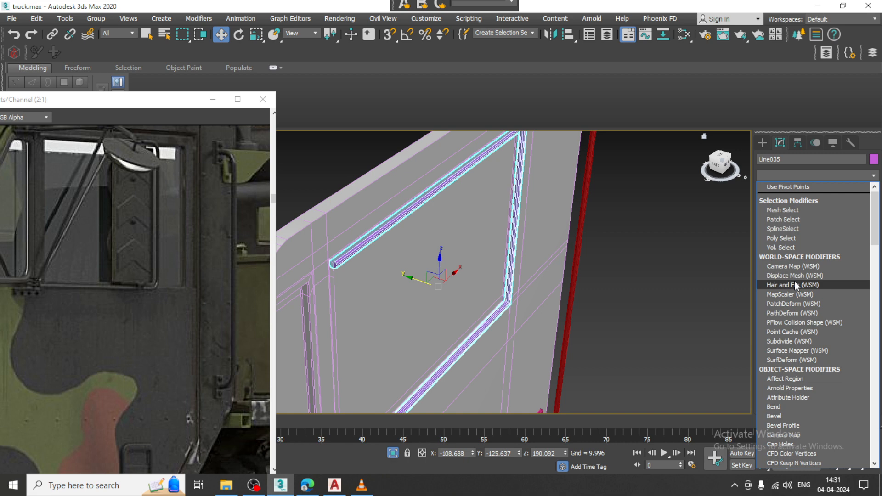
type("sw")
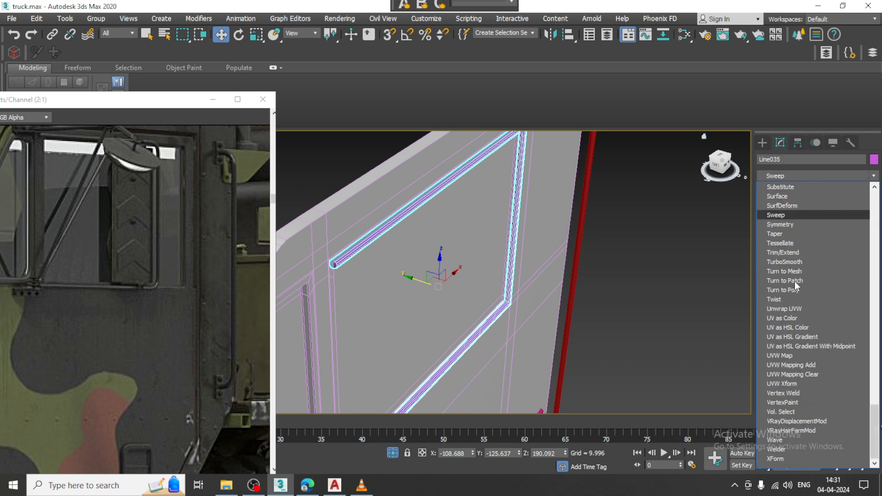
key("Return")
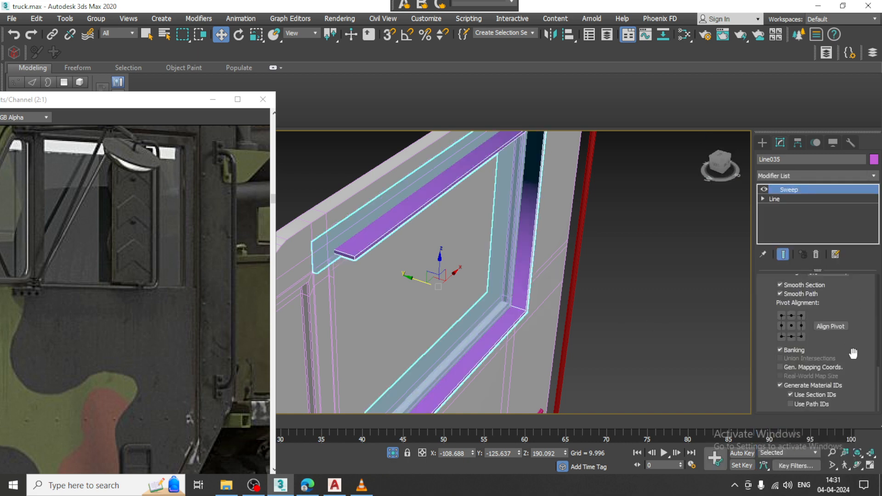
Step: Set the sweep's built-in section to Wide Flange
left_click_drag(853, 353, 850, 440)
left_click_drag(776, 293, 792, 494)
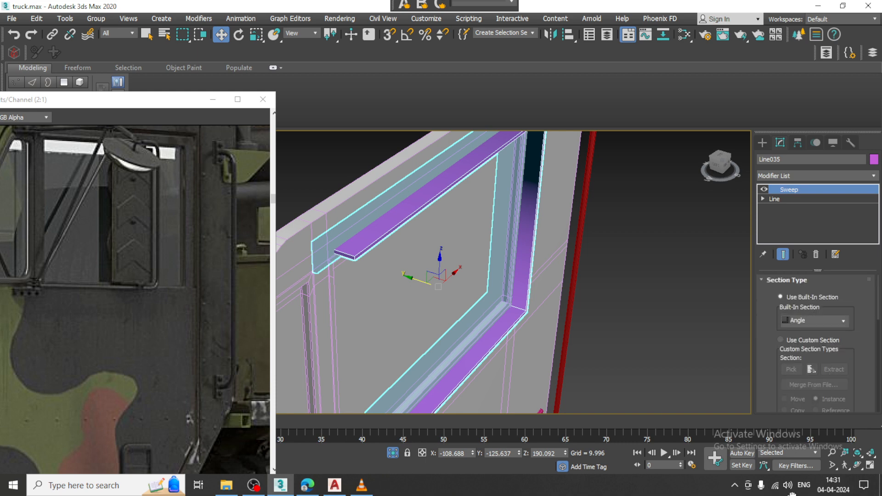
left_click(813, 319)
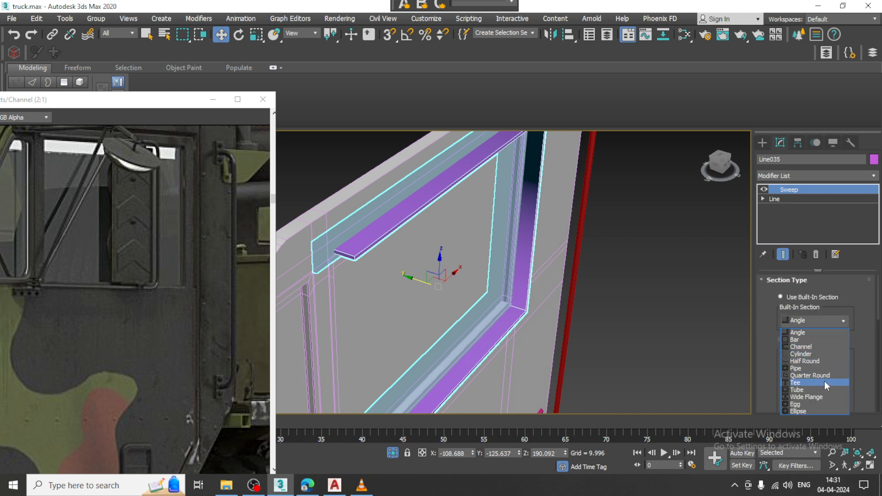
left_click(810, 396)
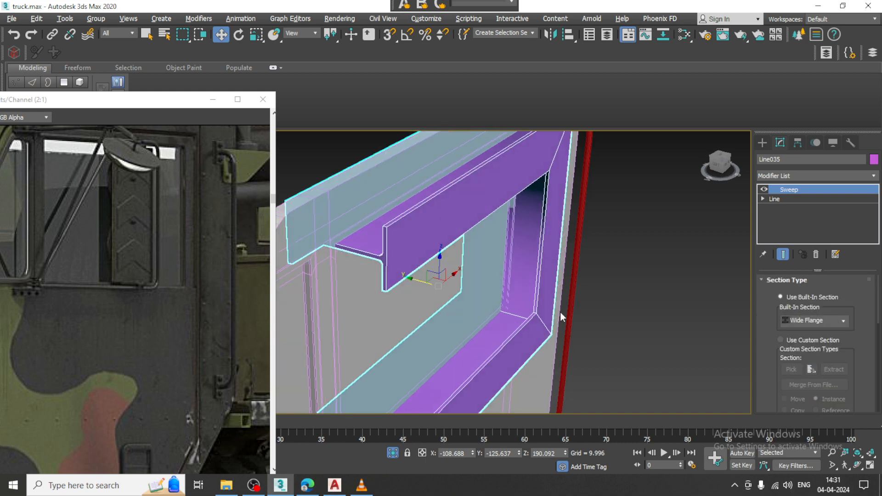
Step: Reduce the wide-flange section to length 2.25 and width 1.214 to make a slim window trim
scroll(842, 360, "down", 3)
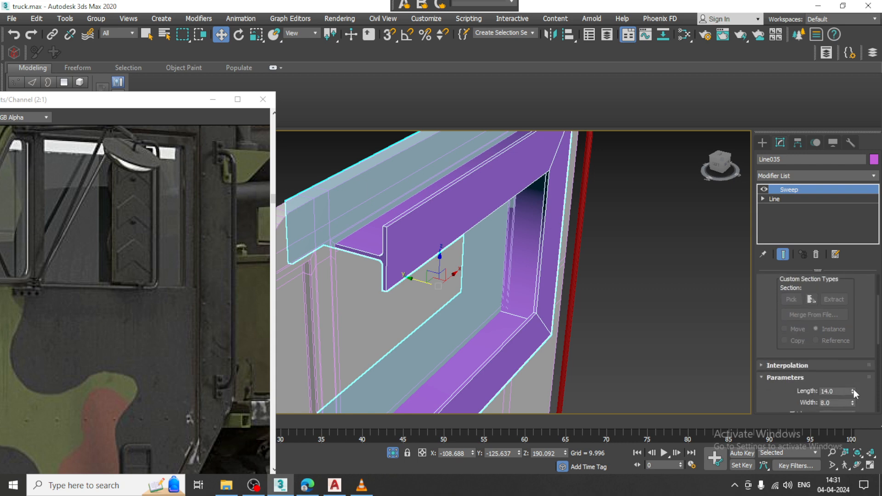
left_click_drag(854, 390, 861, 440)
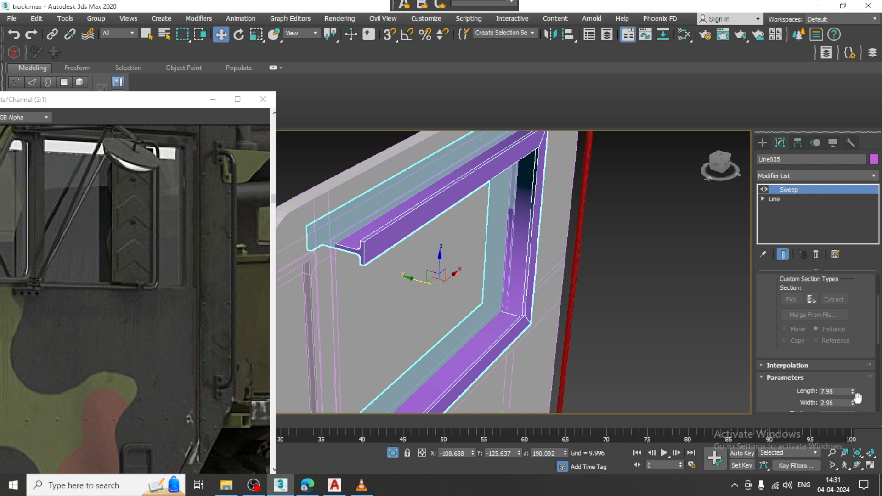
left_click_drag(857, 398, 857, 407)
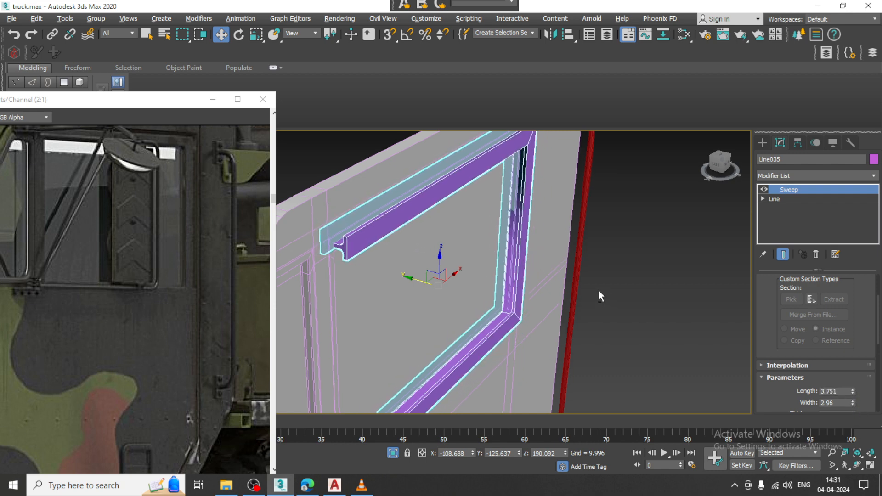
middle_click_drag(599, 290, 555, 286, "alt")
middle_click_drag(555, 286, 596, 245)
middle_click_drag(596, 245, 582, 266, "alt")
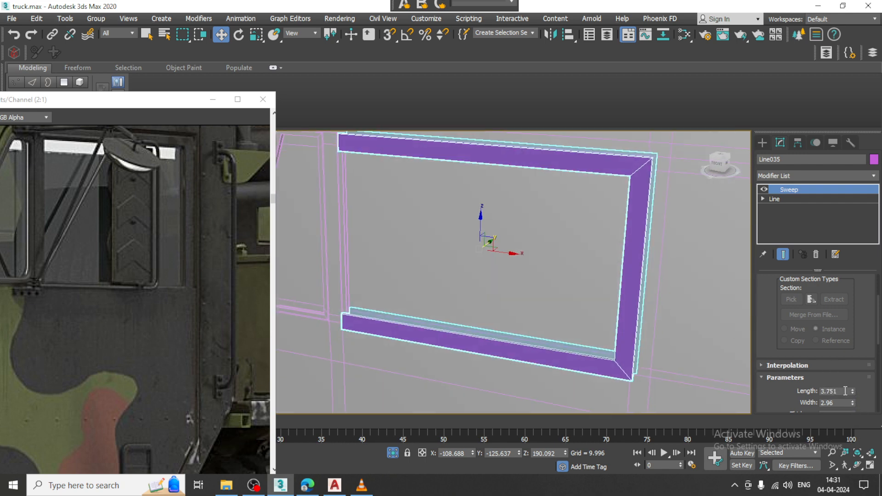
left_click_drag(852, 391, 862, 438)
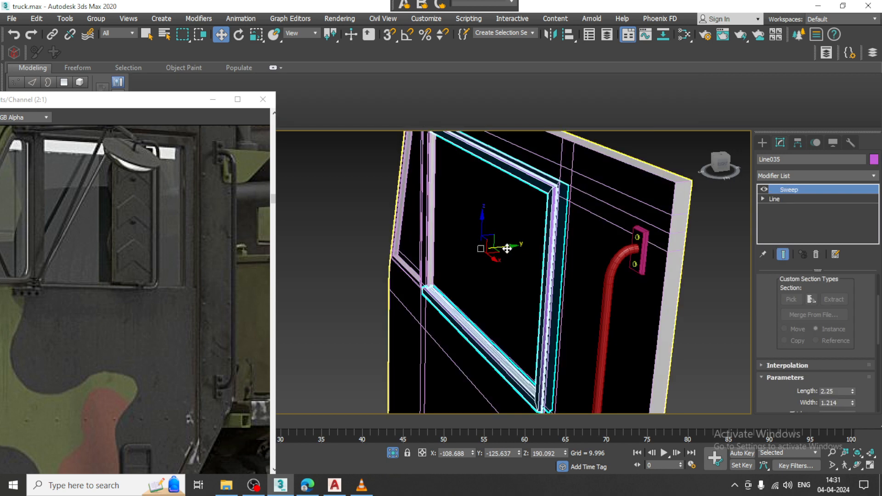
Step: Shift the swept window trim to Y about -125.144 and end the door's isolation to show the whole truck
middle_click_drag(507, 248, 590, 241, "alt")
middle_click_drag(585, 245, 590, 159, "alt")
right_click(590, 159)
left_click(610, 63)
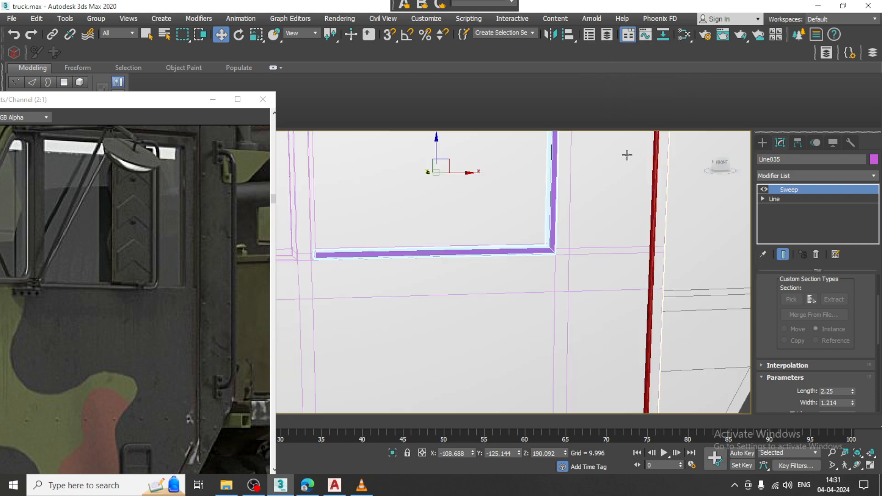
Step: Select every object of the truck model and save the scene
middle_click_drag(568, 209, 642, 252)
scroll(615, 214, "down", 2)
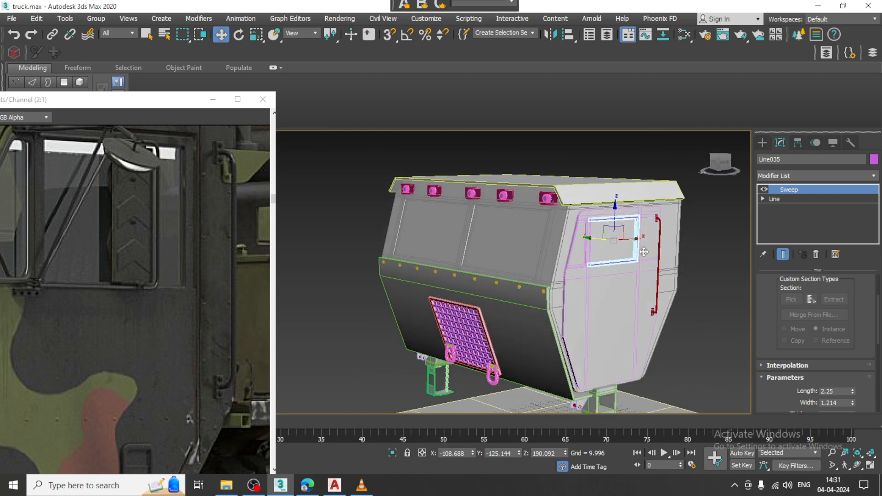
key("ctrl+a")
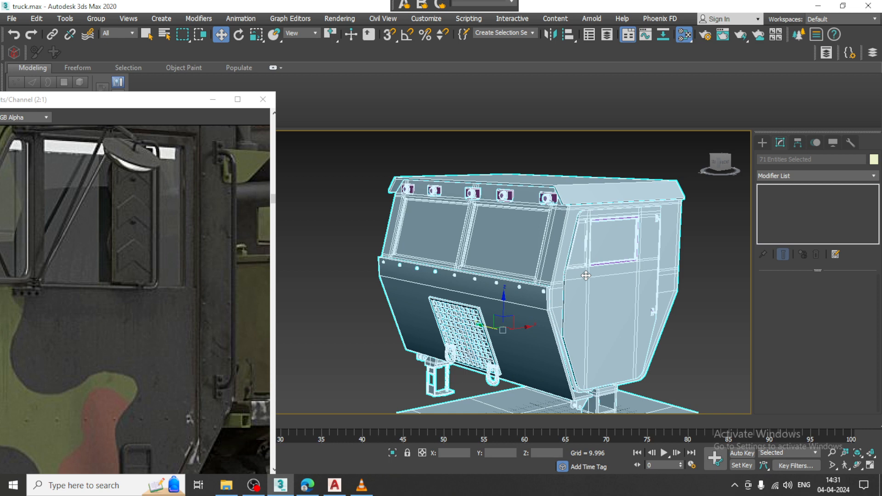
key("ctrl+s")
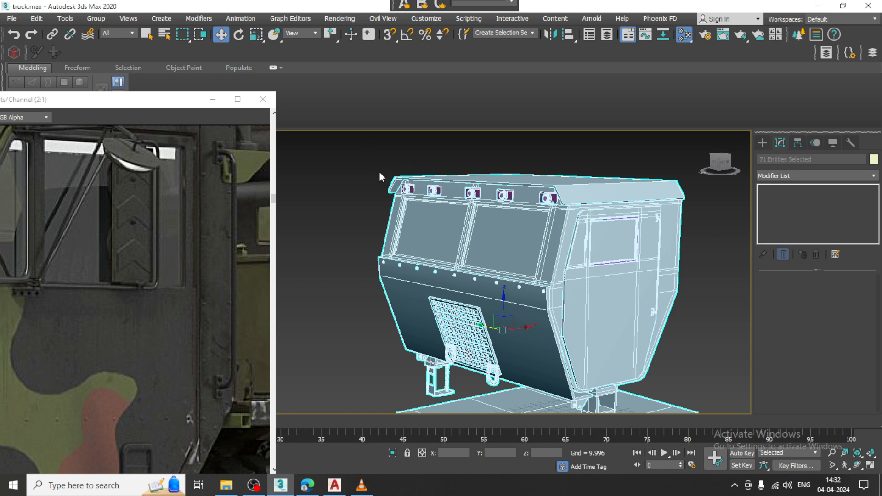
Step: Save truck.max again with the Slate Material Editor open, and close the editor with all objects deselected
key("m")
left_click(12, 18)
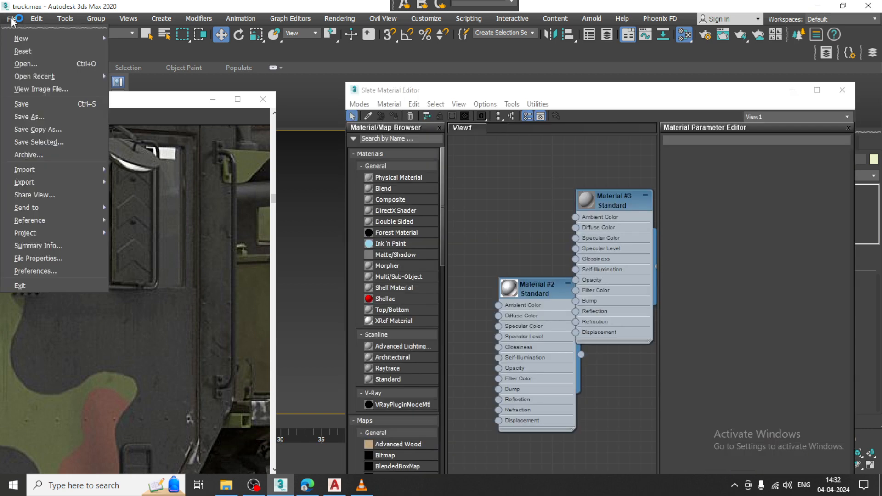
left_click(31, 105)
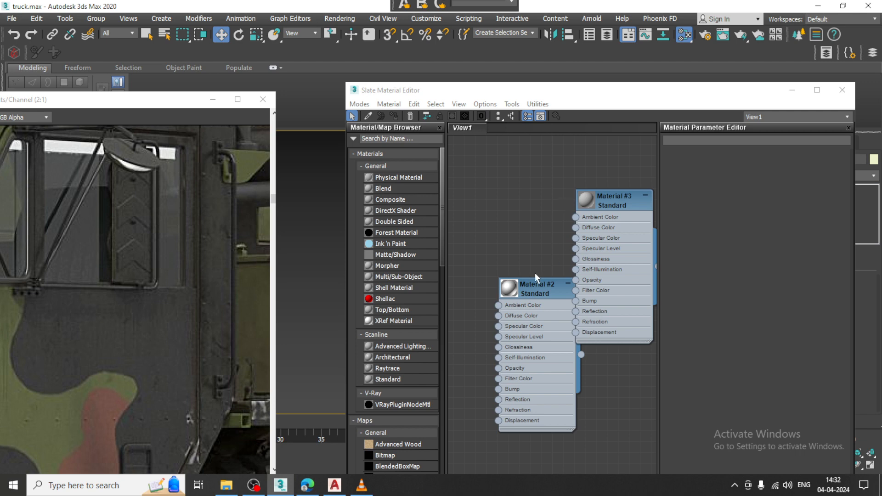
left_click(536, 287)
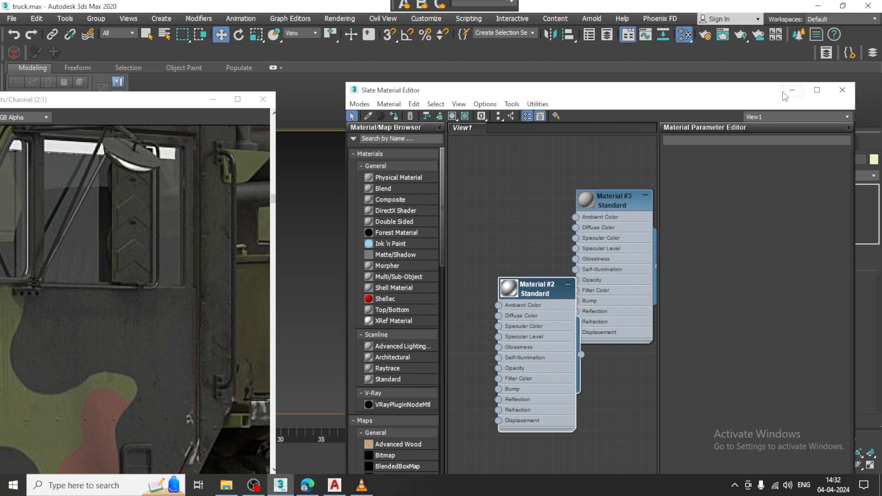
left_click(842, 89)
left_click(707, 233)
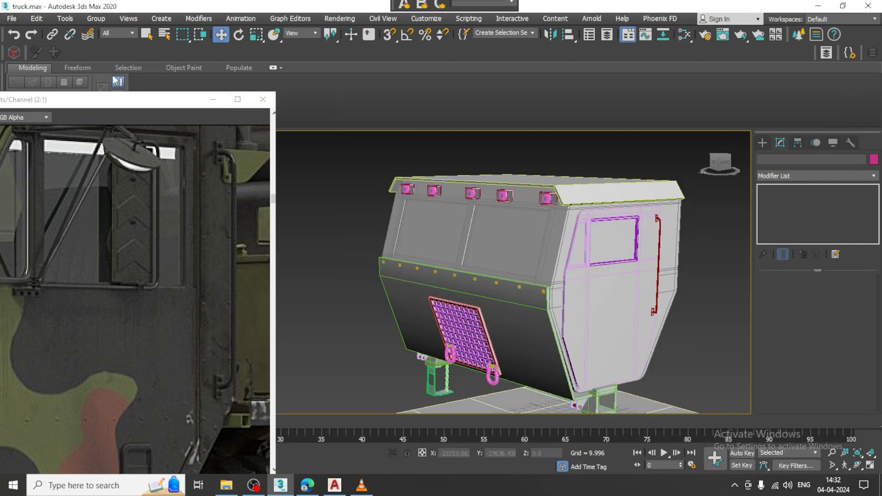
Step: Collapse the modeling ribbon and switch to Expert Mode to enlarge the viewport around the truck cab
double_click(37, 66)
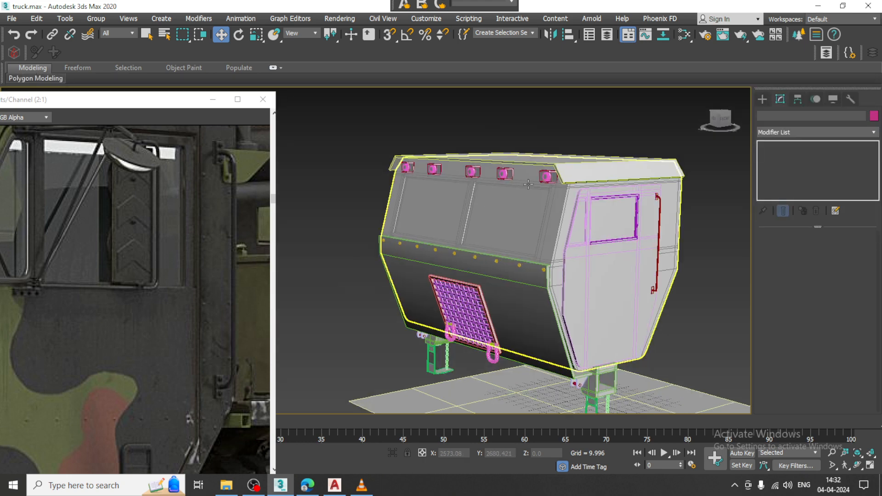
middle_click_drag(614, 232, 604, 212)
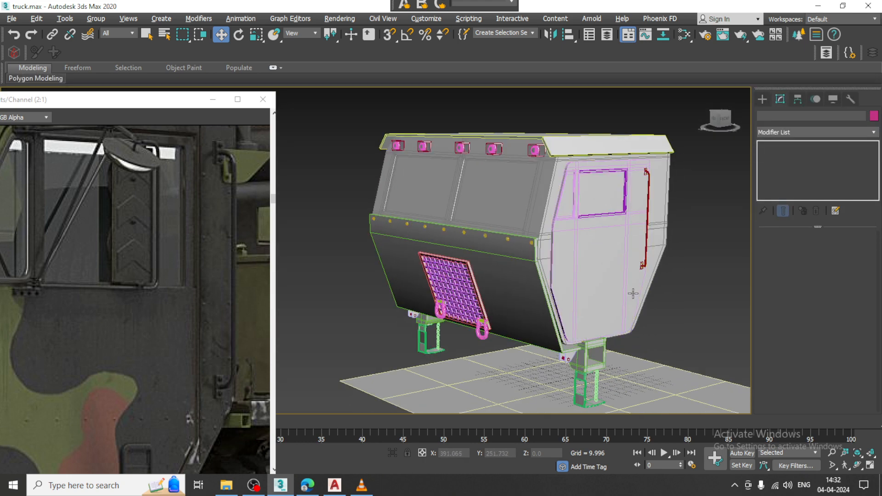
middle_click_drag(632, 291, 622, 277)
key("ctrl+x")
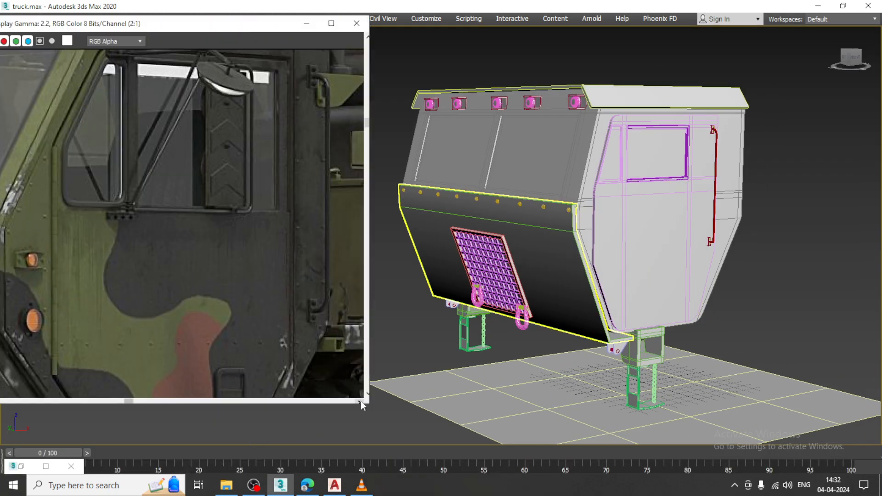
Step: Shrink and reposition the reference image window, showing the truck's front and side at 1:2 for comparison with the cab model
left_click_drag(366, 402, 218, 276)
scroll(118, 187, "down", 1)
scroll(109, 162, "down", 1)
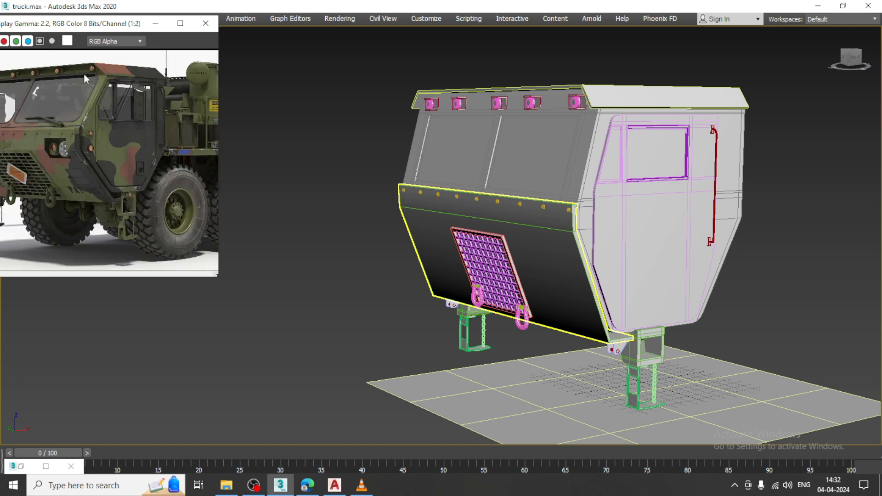
left_click_drag(69, 24, 136, 16)
middle_click_drag(199, 186, 184, 186)
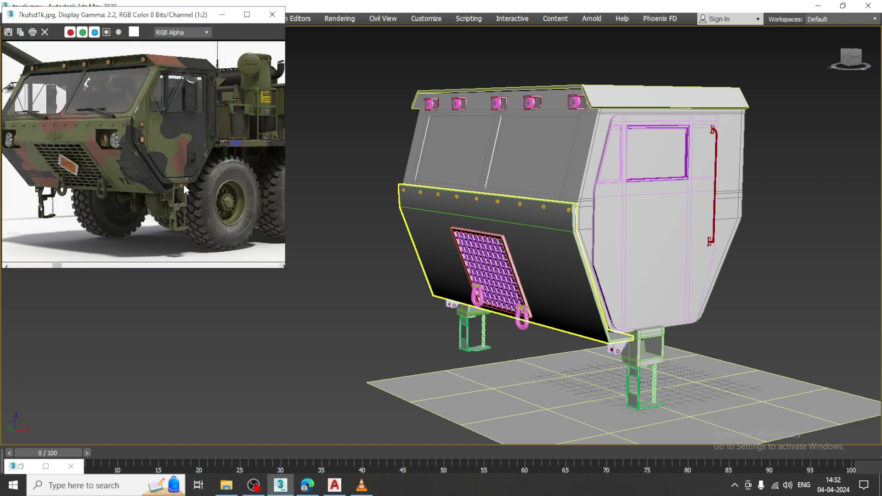
middle_click_drag(736, 293, 751, 282, "alt")
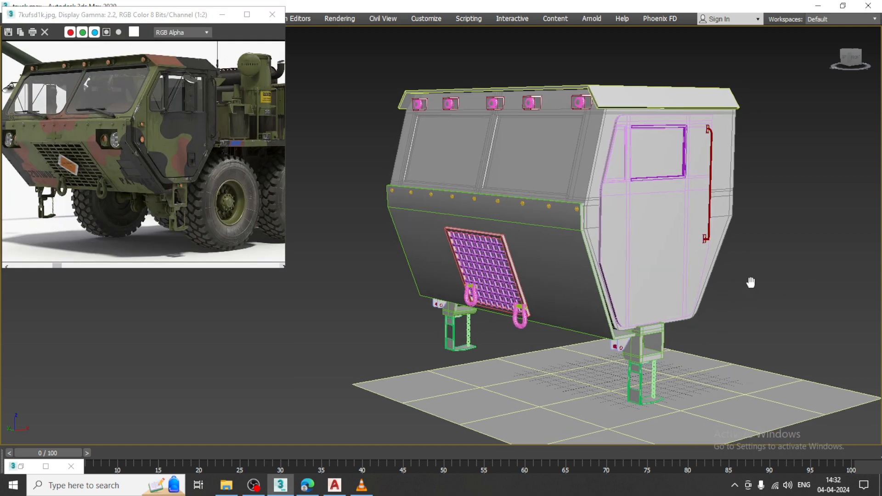